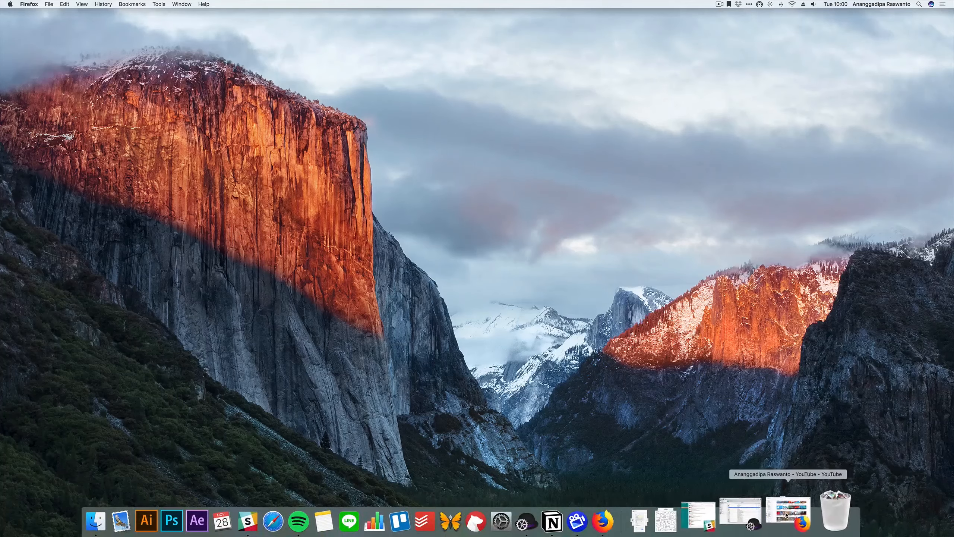
Look over the YouTube channel's video list and the Alfred 3 home page in Firefox.
left_click(786, 515)
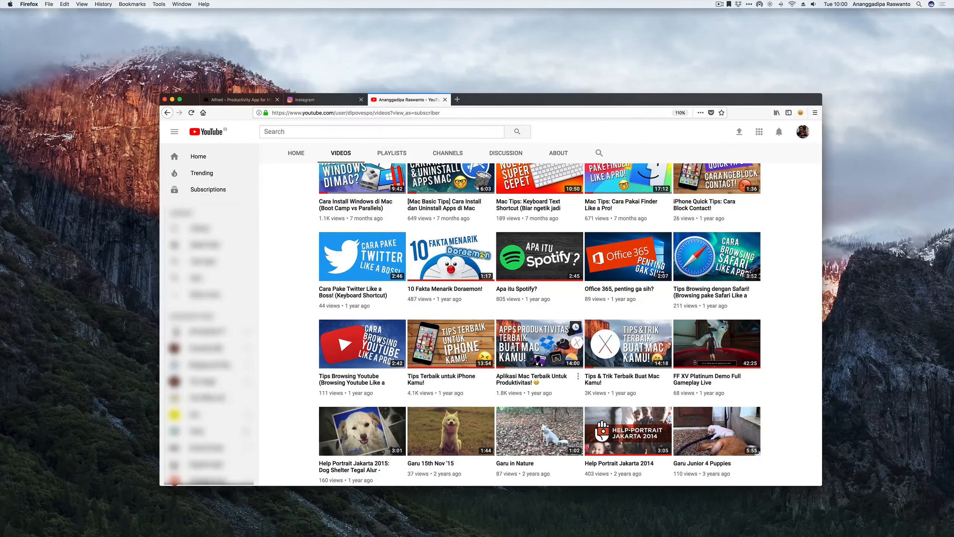
scroll(534, 308, "down", 3)
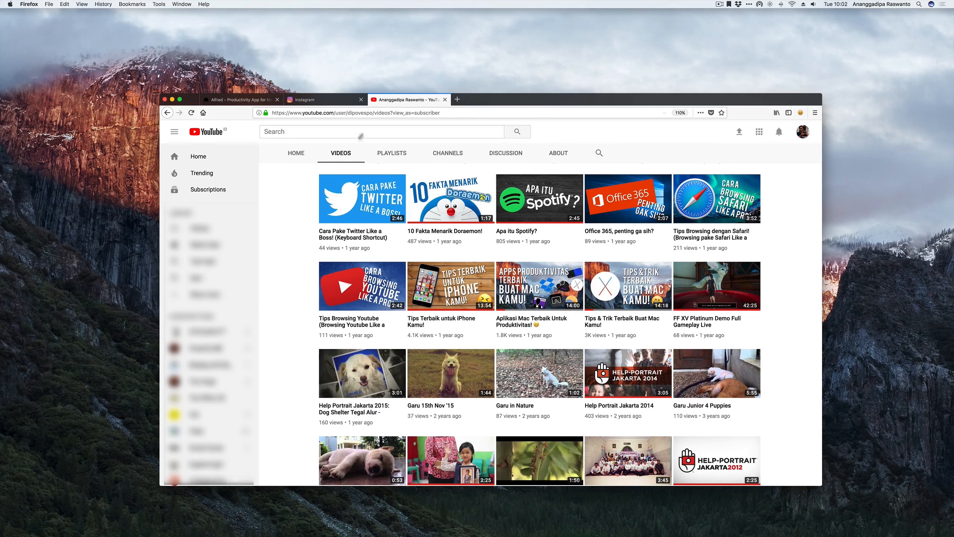
left_click(252, 100)
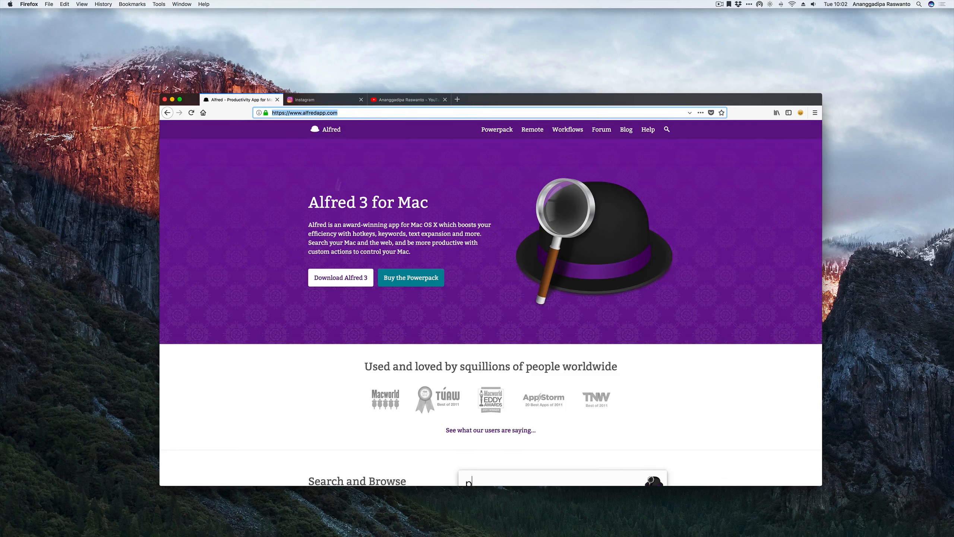
left_click(327, 228)
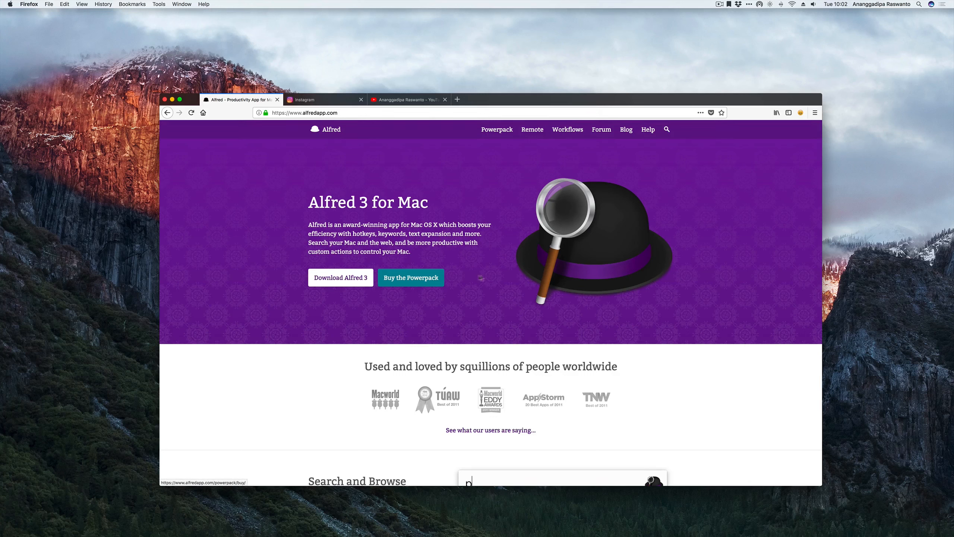
scroll(529, 243, "down", 15)
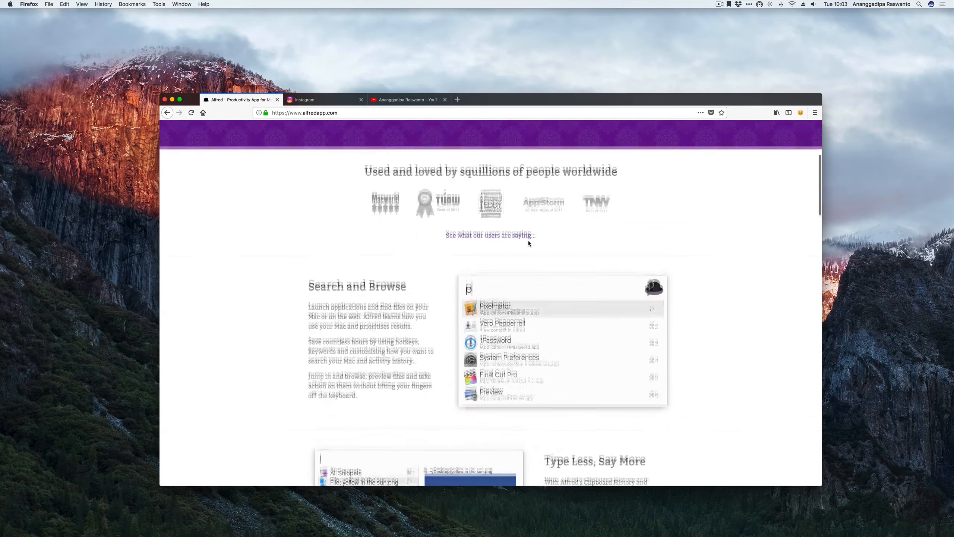
scroll(529, 243, "up", 15)
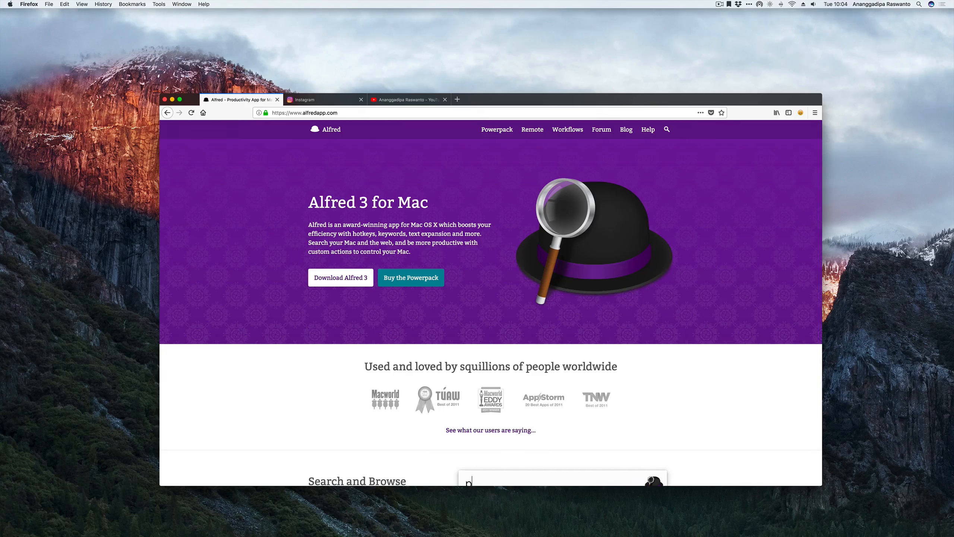
Search Instagram for "justiceleague" and open the #justiceleague hashtag page.
key("ctrl+Tab")
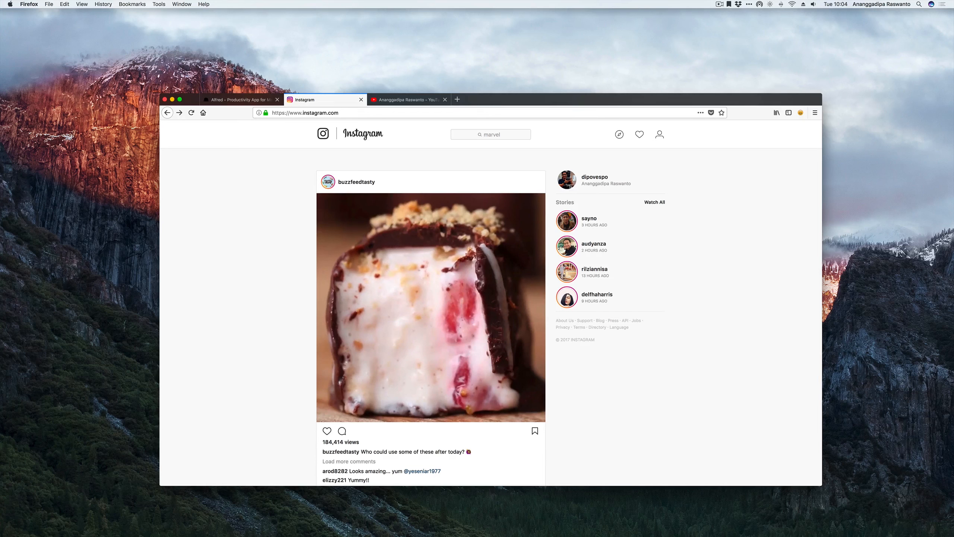
left_click(490, 134)
type("justi")
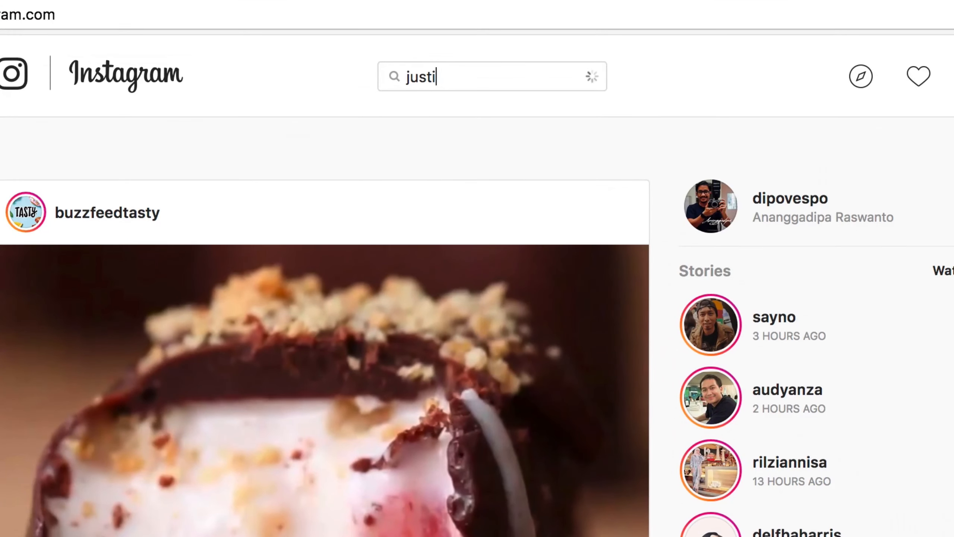
type("celeague")
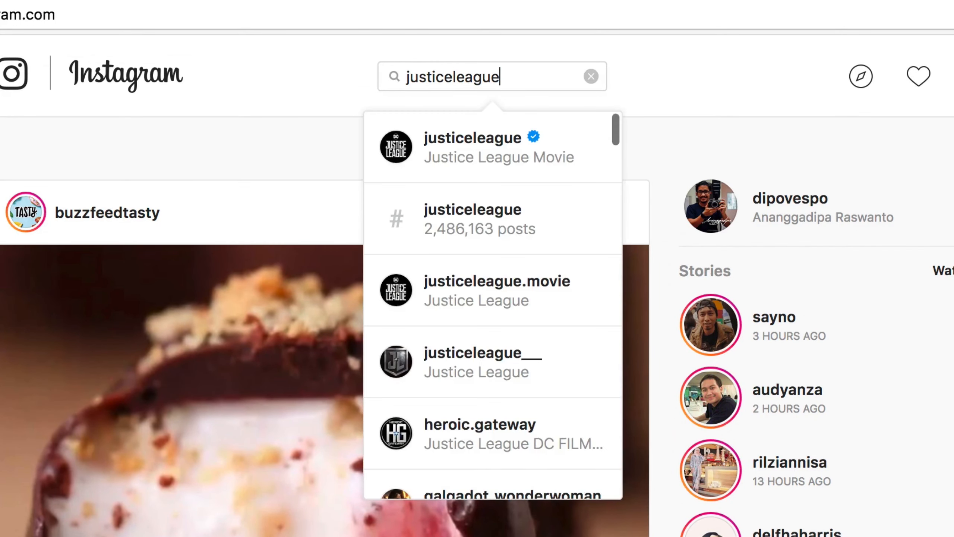
key("Down")
key("Return")
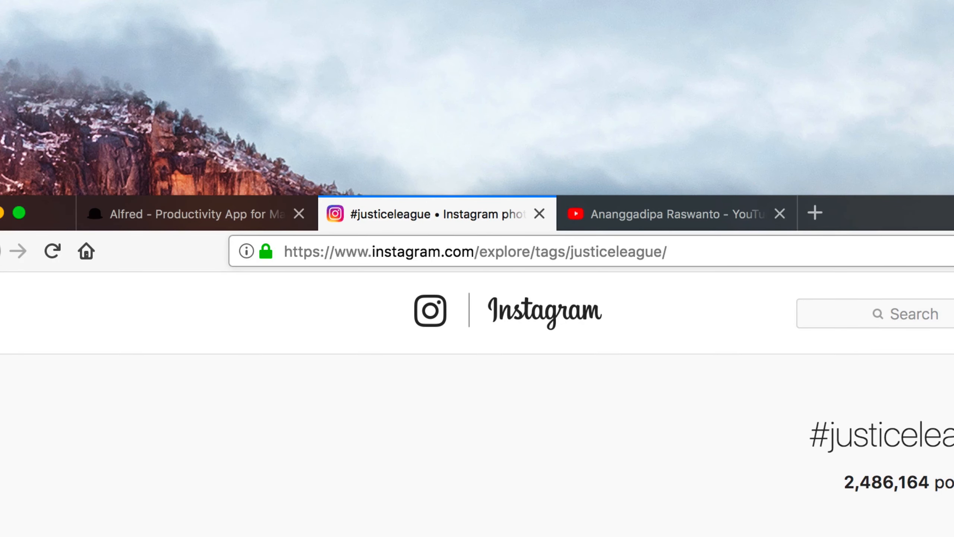
key("super+l")
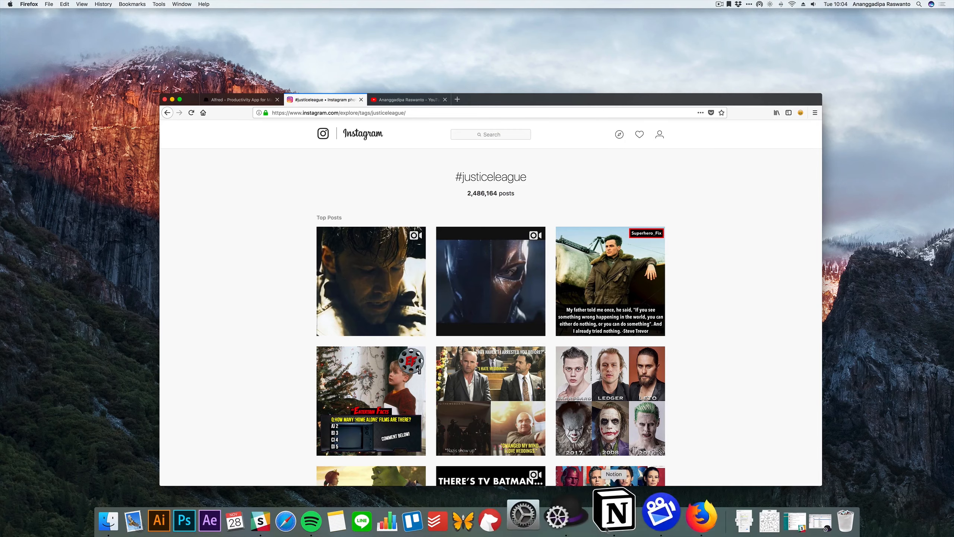
Switch to Alfred Preferences and start a new custom search in the Web Search feature.
left_click(586, 518)
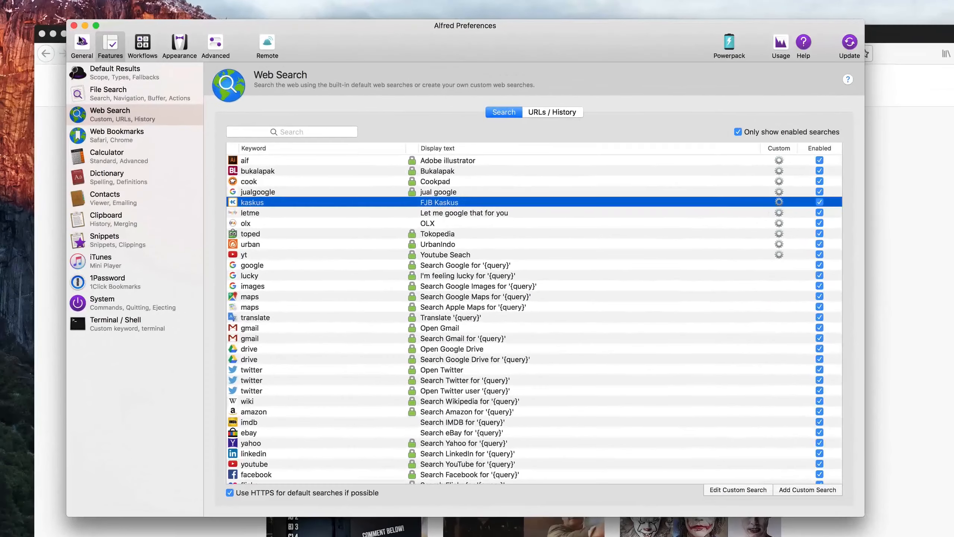
left_click(192, 105)
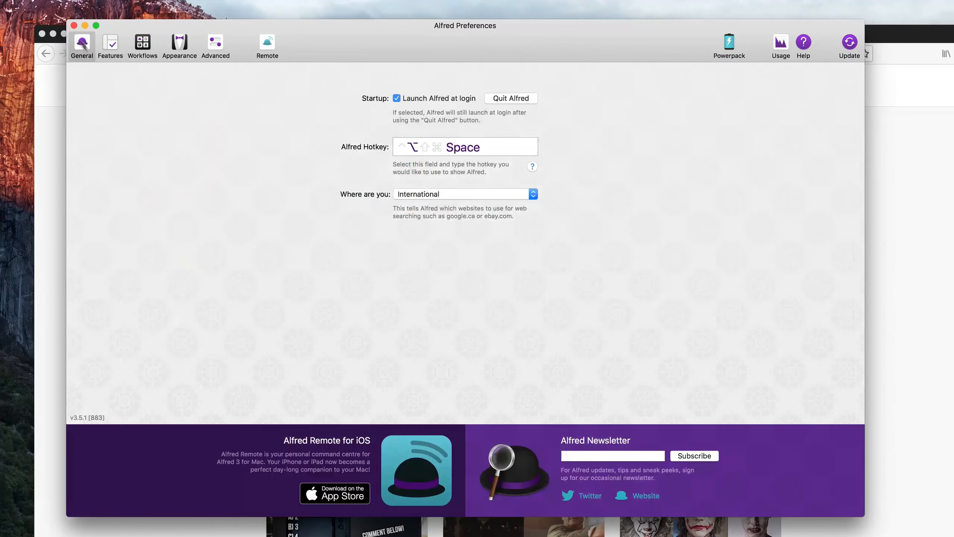
left_click(108, 45)
left_click(126, 78)
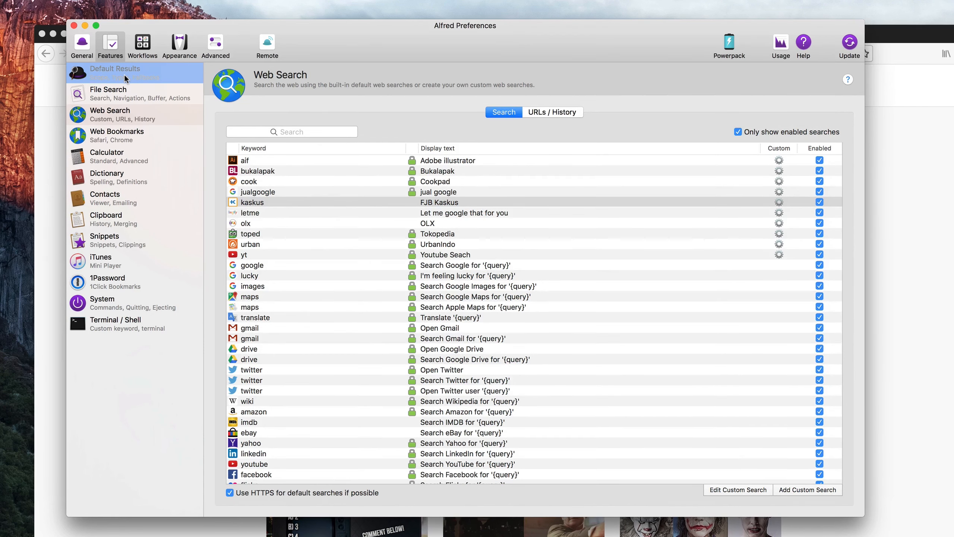
left_click(128, 114)
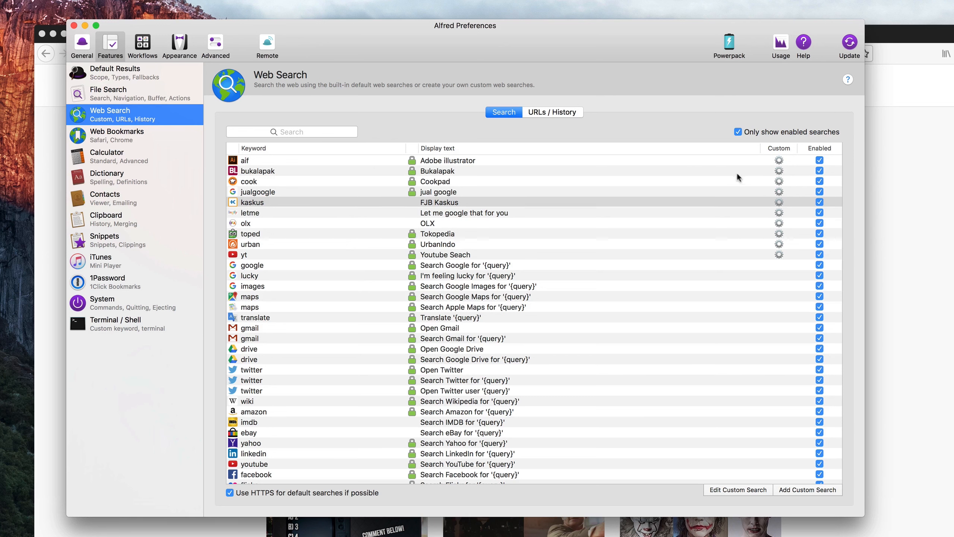
left_click(796, 490)
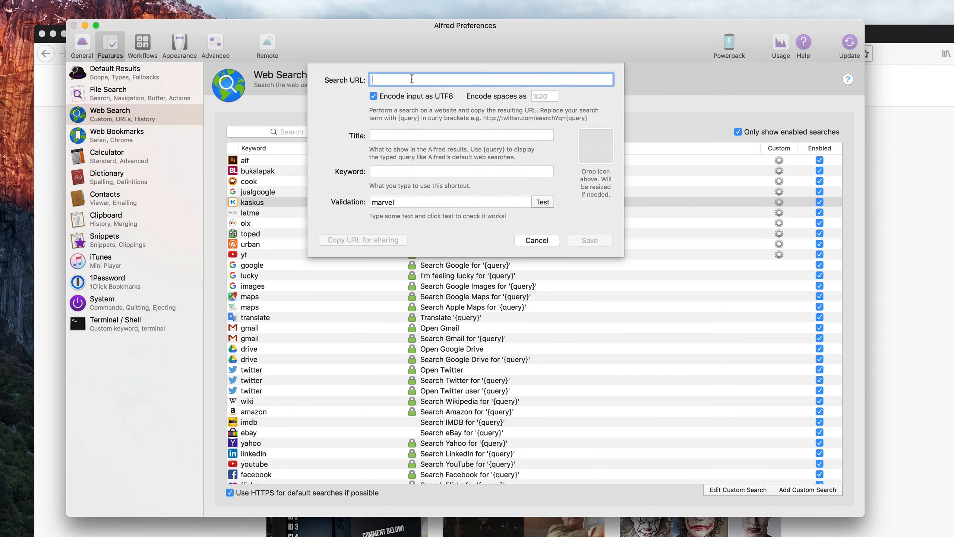
Copy the #justiceleague page address from Firefox into the custom search's Search URL in Alfred Preferences.
left_click_drag(564, 32, 580, 152)
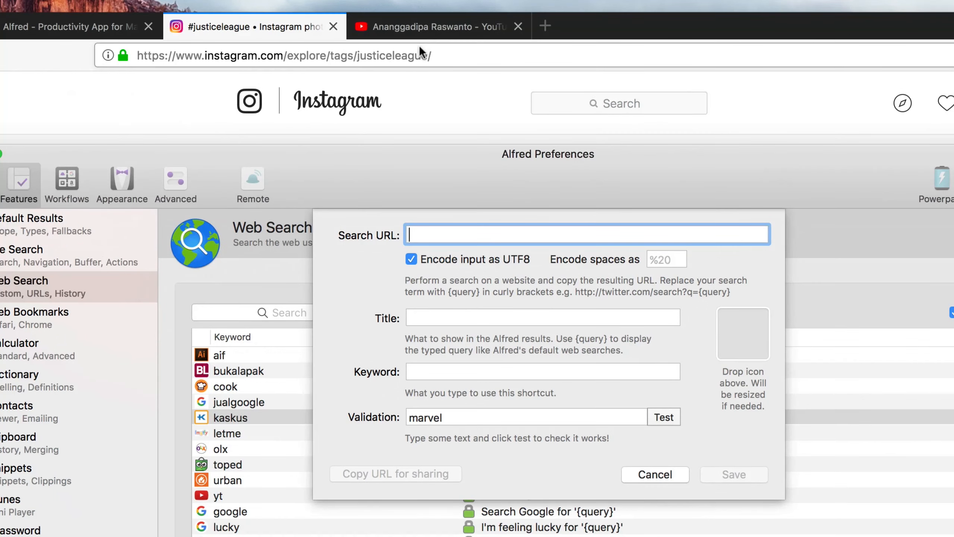
left_click(390, 55)
key("super+c")
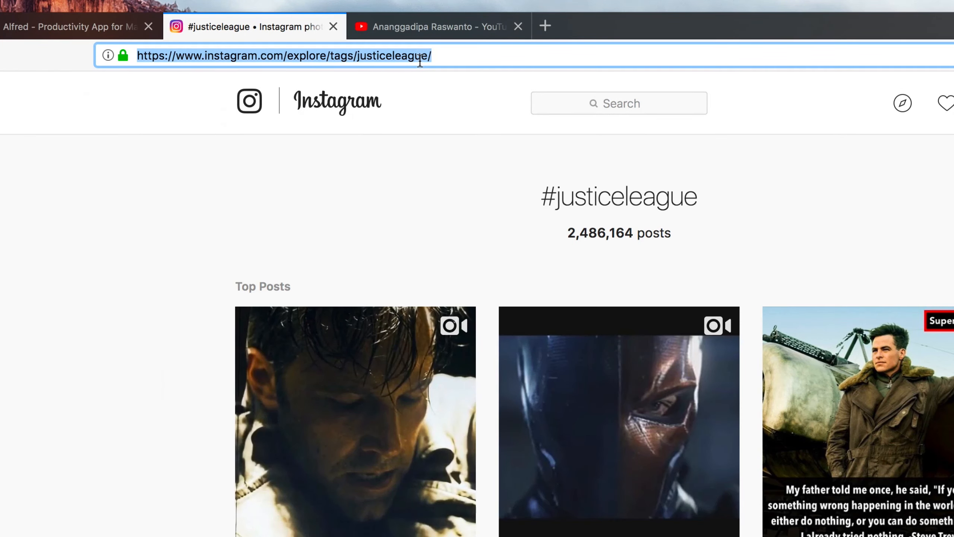
key("super+Tab")
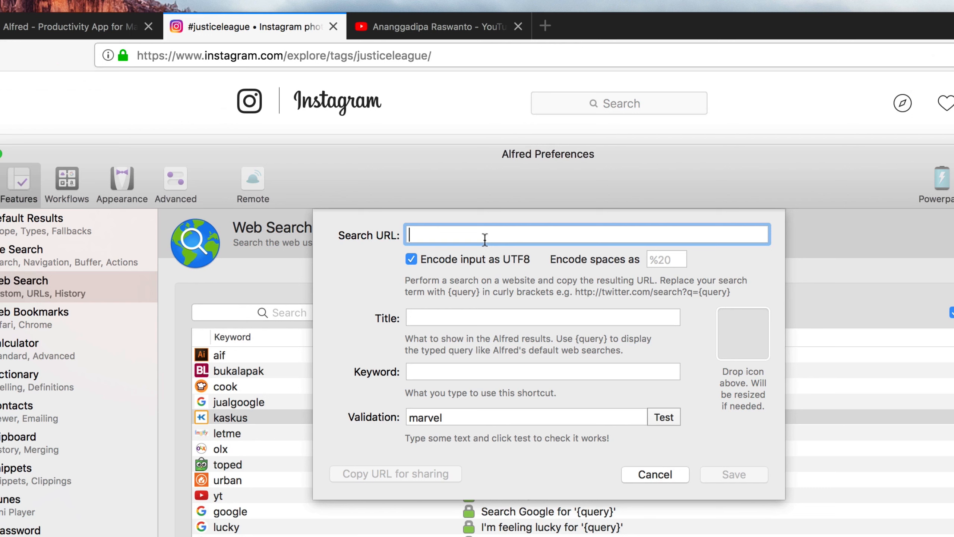
key("super+v")
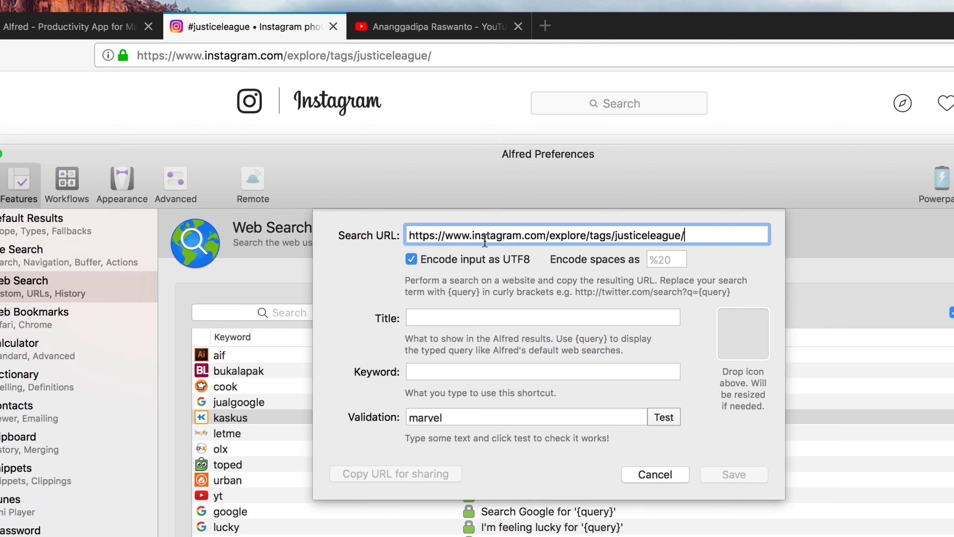
Replace "justiceleague" in the search URL with the placeholder {query}.
double_click(643, 236)
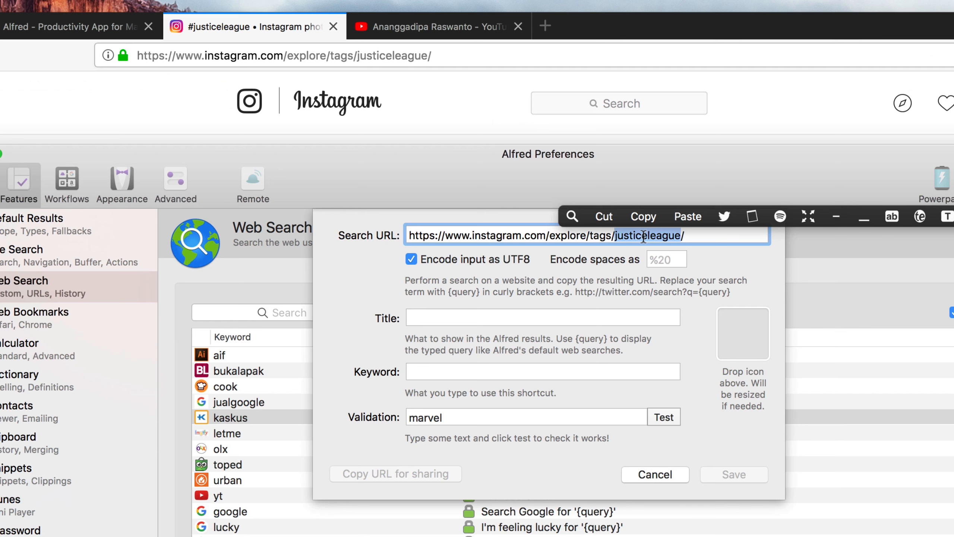
key("BackSpace")
type("{query}")
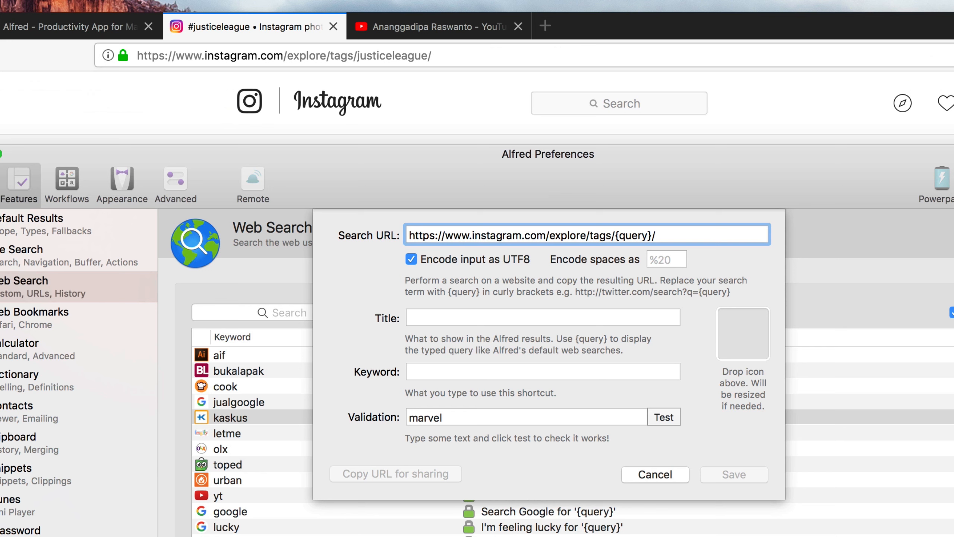
Give the custom search the title "Instagram Hashtag Seach" and the keyword "insta".
left_click(543, 317)
type("Instagram")
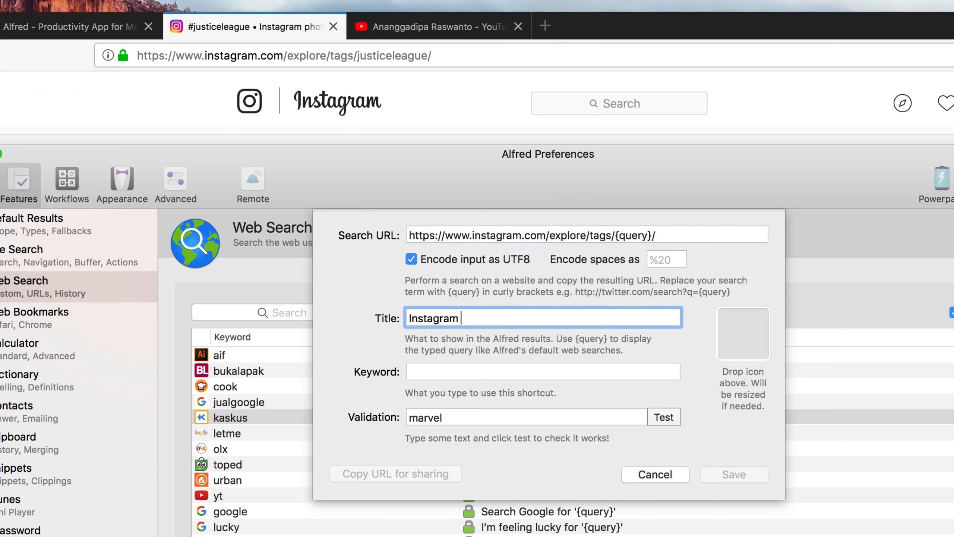
type(" Hashtag Seach")
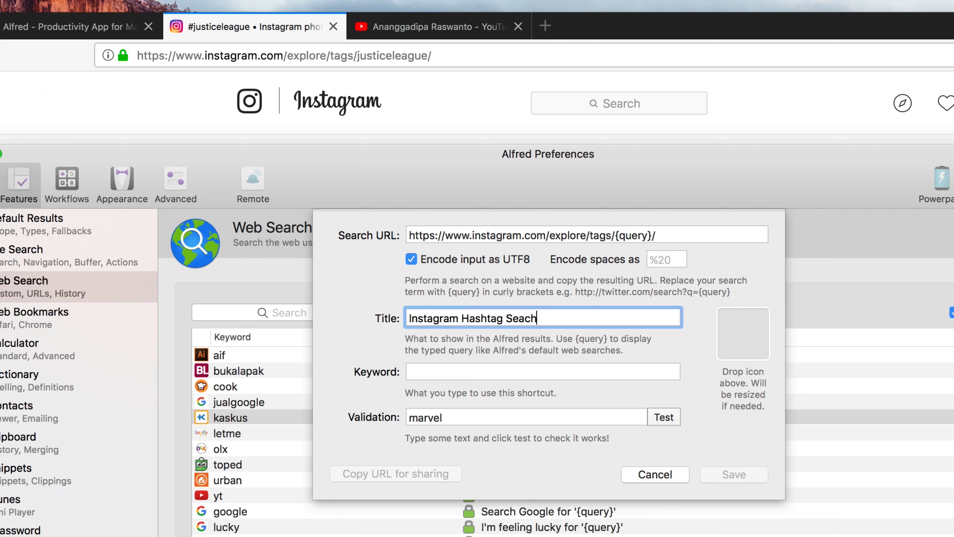
left_click(410, 371)
type("insta")
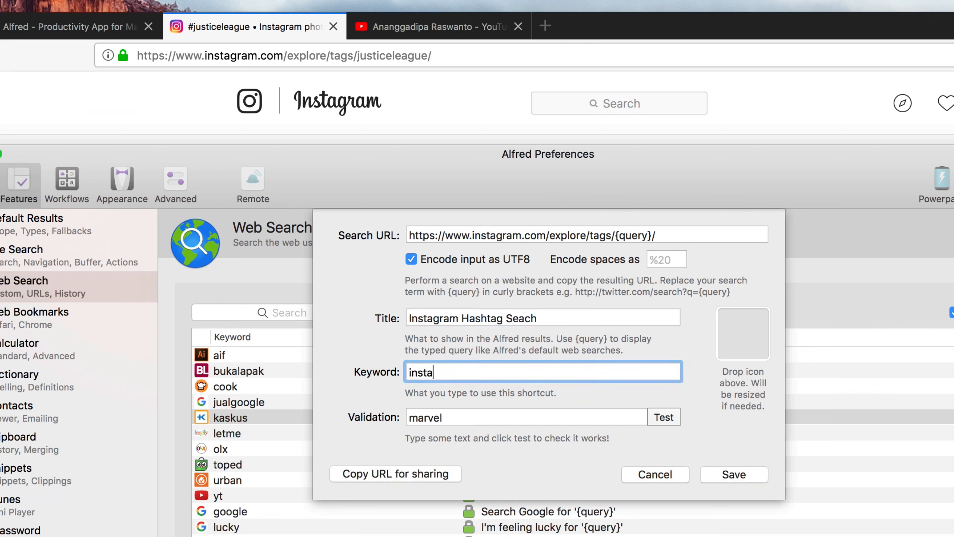
Test the custom search with the validation term "marvel", look over the page it opens, and return to Alfred Preferences.
left_click(443, 417)
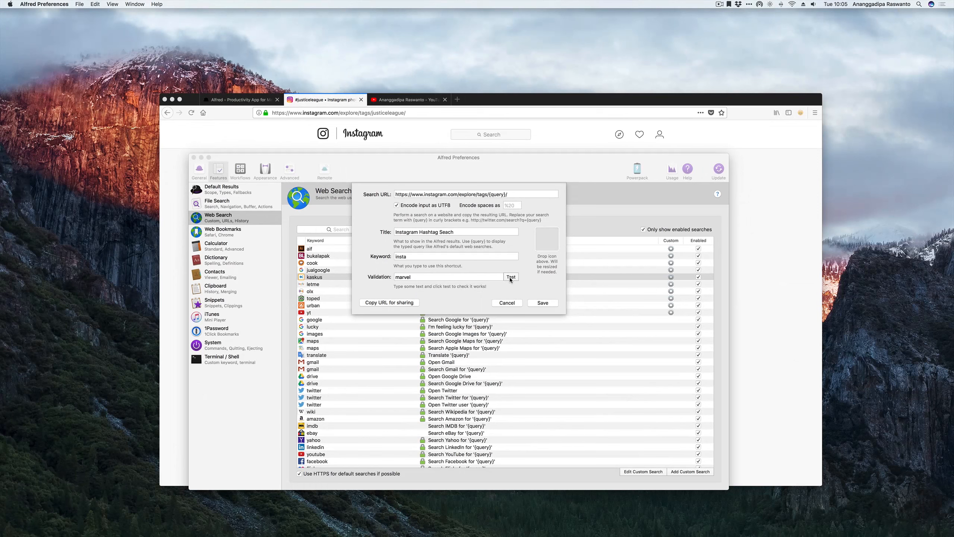
left_click(512, 277)
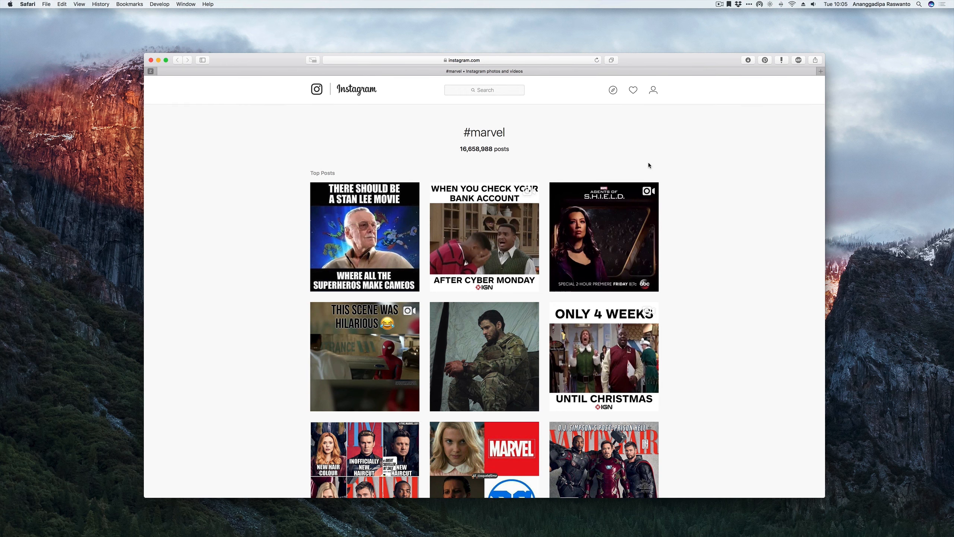
scroll(620, 162, "down", 3)
scroll(577, 153, "up", 3)
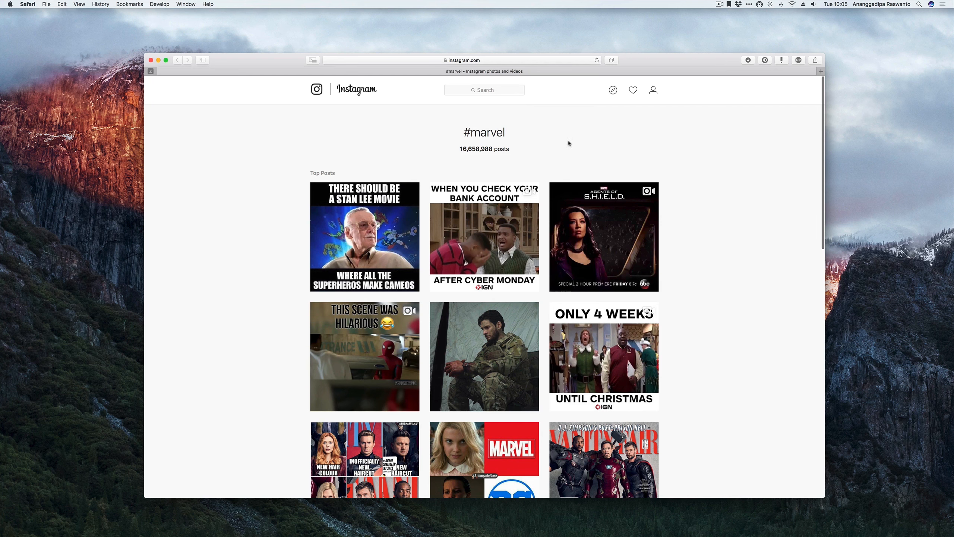
key("super+Tab")
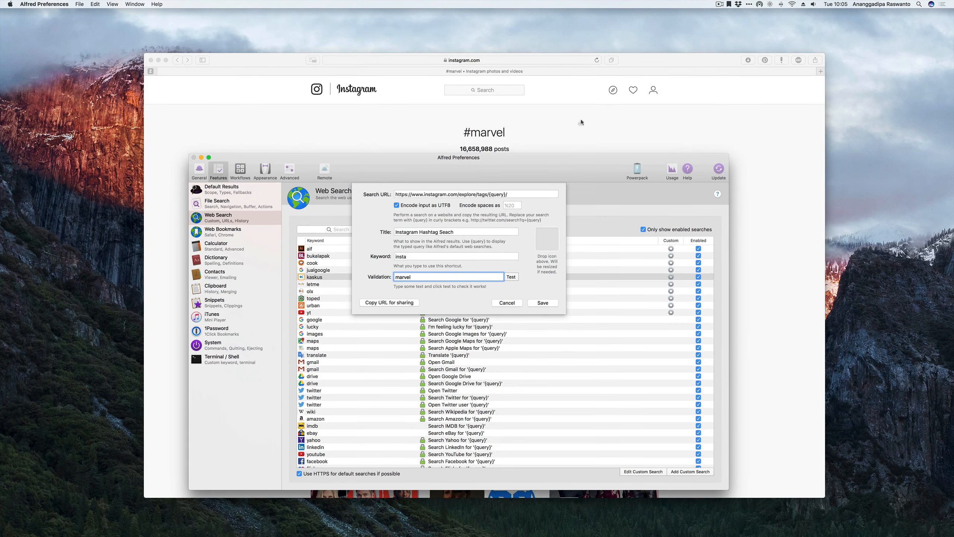
Switch to Firefox and search Google Images for "instagram logo".
key("super+Tab")
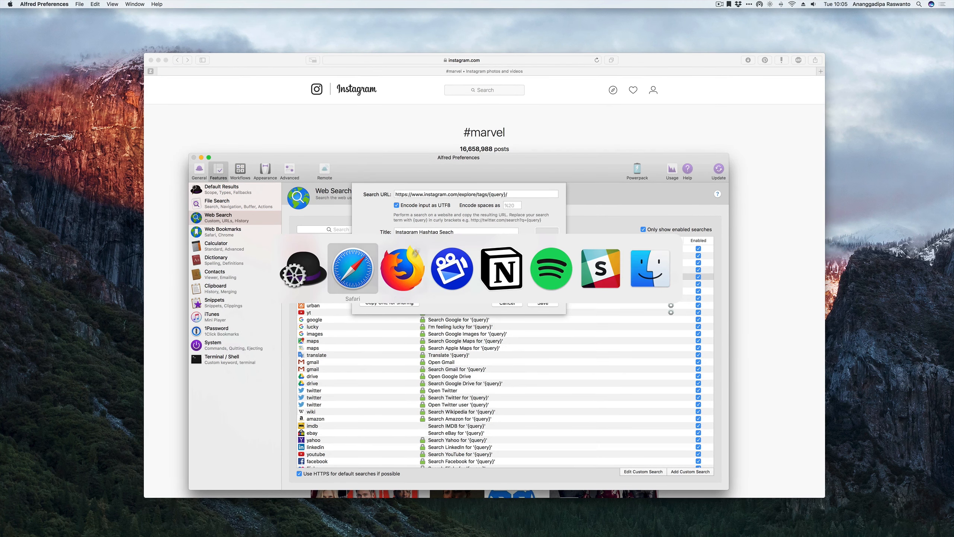
key("super+Tab")
key("super+l")
type("instagram logo")
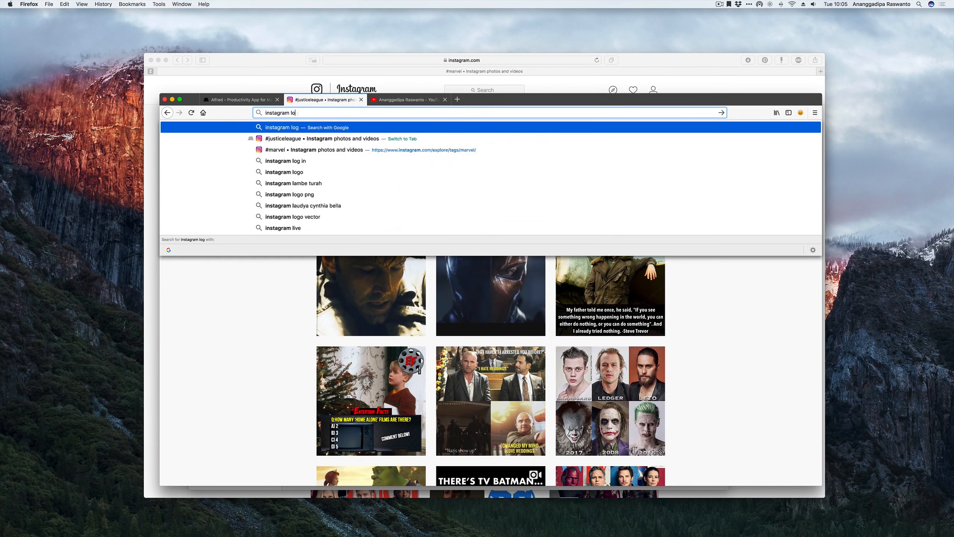
key("Return")
left_click(247, 158)
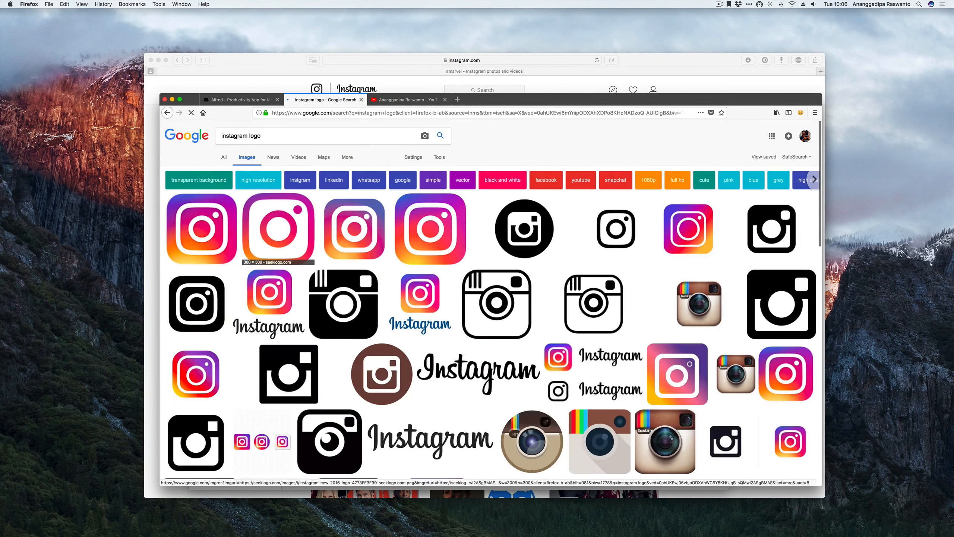
Save the first Instagram logo image as ig-logo-email.png in Downloads and switch back to Alfred Preferences.
left_click(202, 228)
right_click(367, 297)
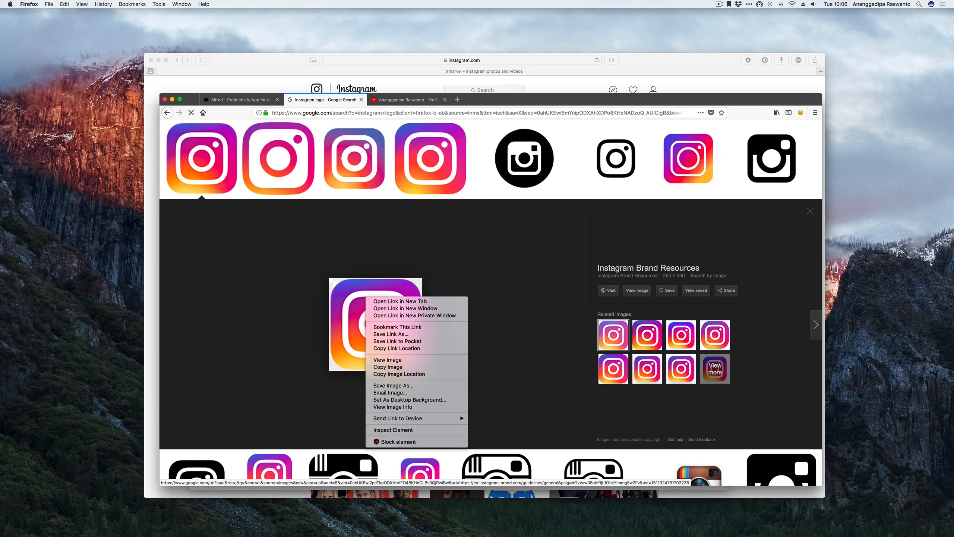
left_click(393, 386)
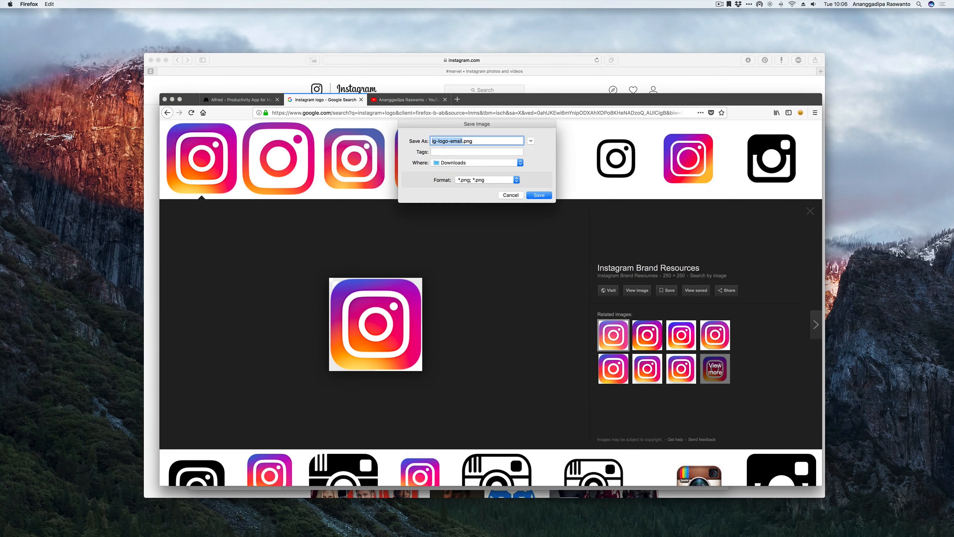
key("Return")
key("super+Tab")
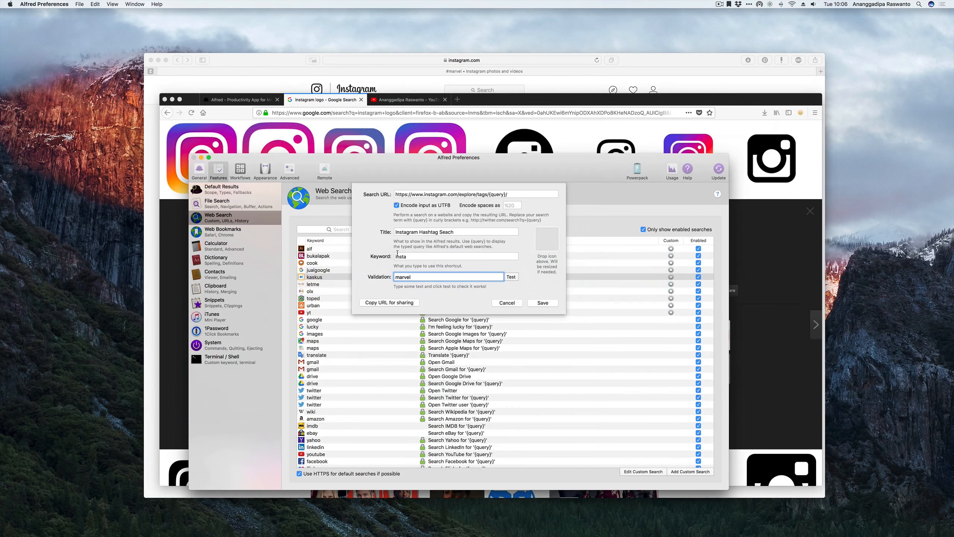
Set ig-logo-email.png from Downloads as the custom search's icon, save the search, and select its insta entry in the list.
left_click(766, 521)
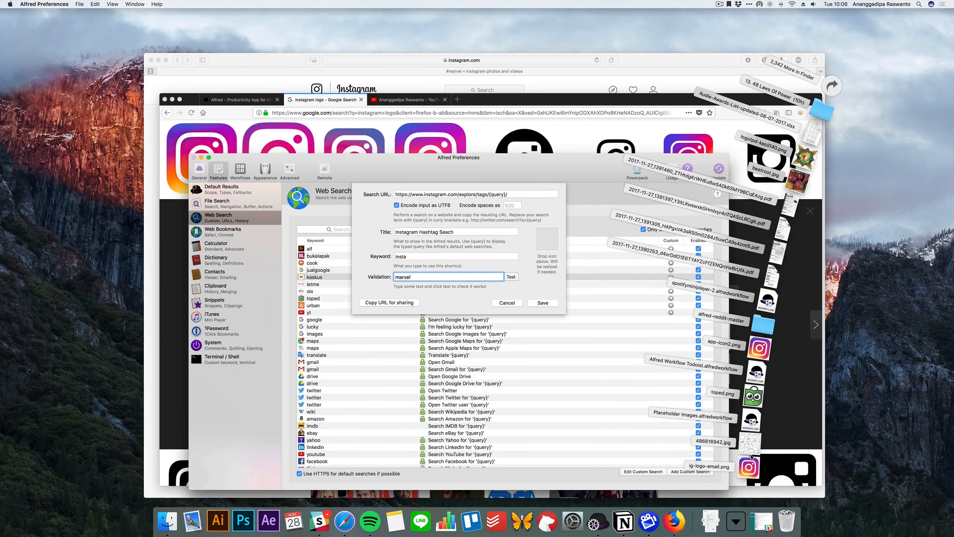
left_click_drag(749, 466, 556, 249)
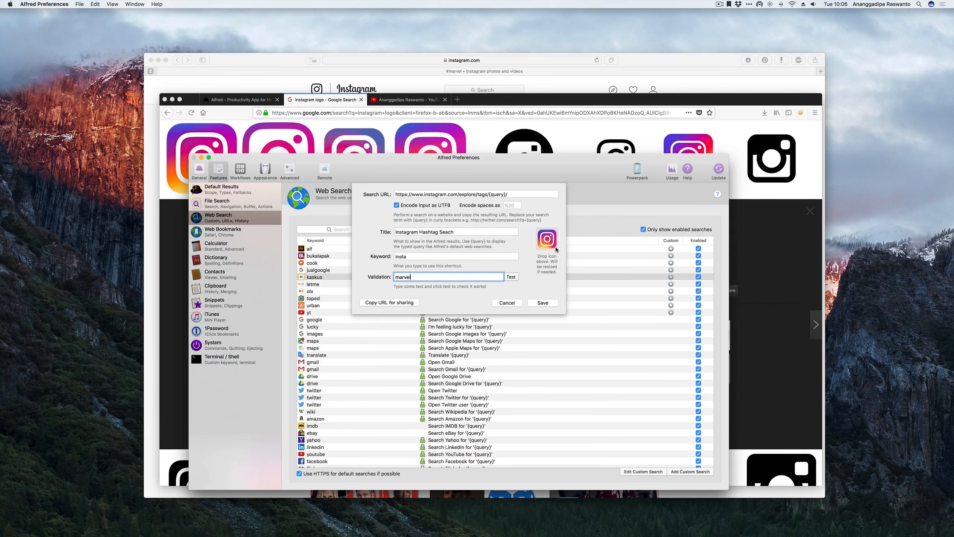
left_click(542, 303)
left_click(333, 257)
left_click(321, 271)
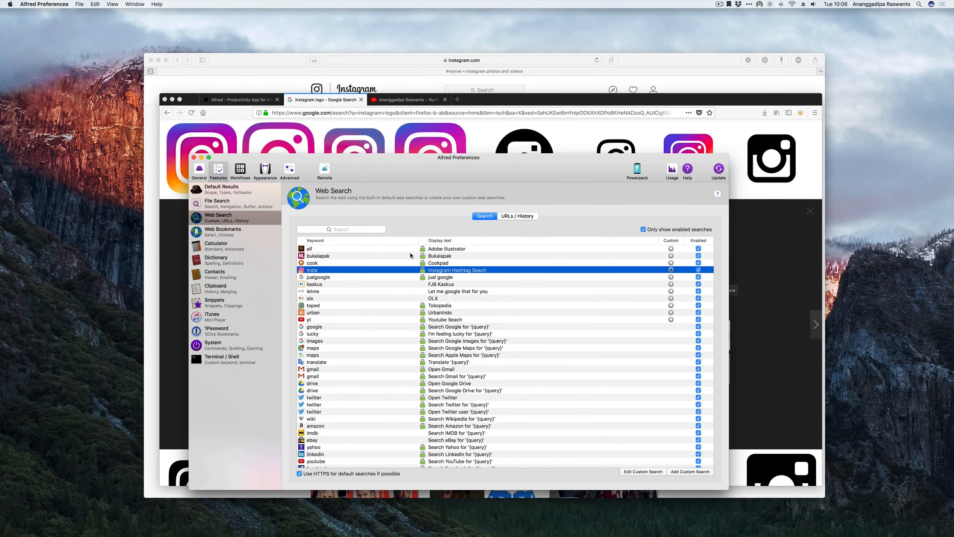
Run the Alfred search "insta spidey" and look over the Instagram hashtag page it opens.
key("alt+space")
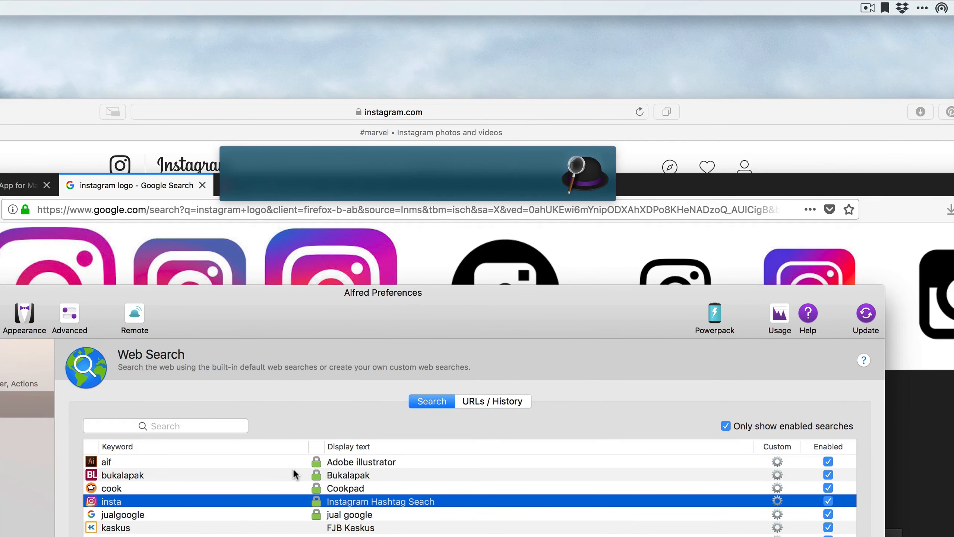
type("insta")
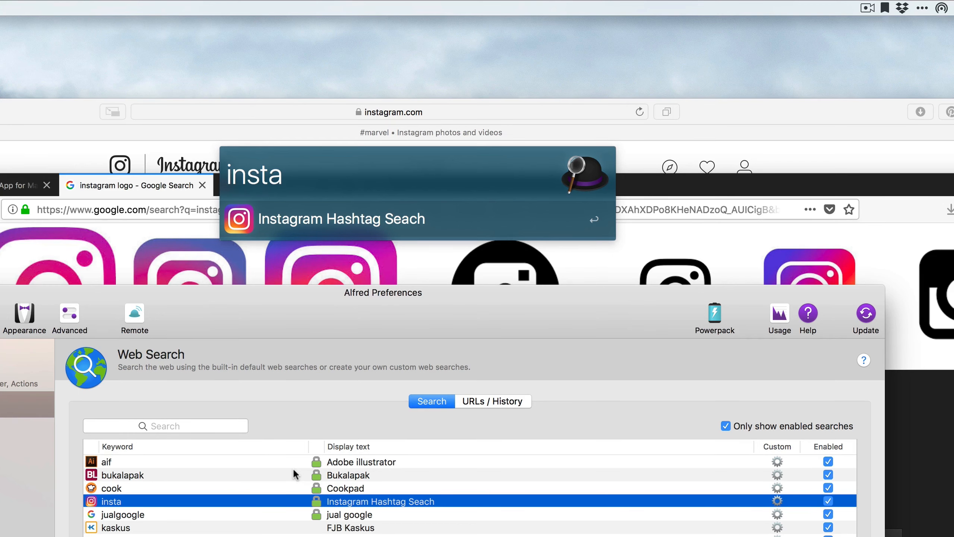
type(" spide")
type("y")
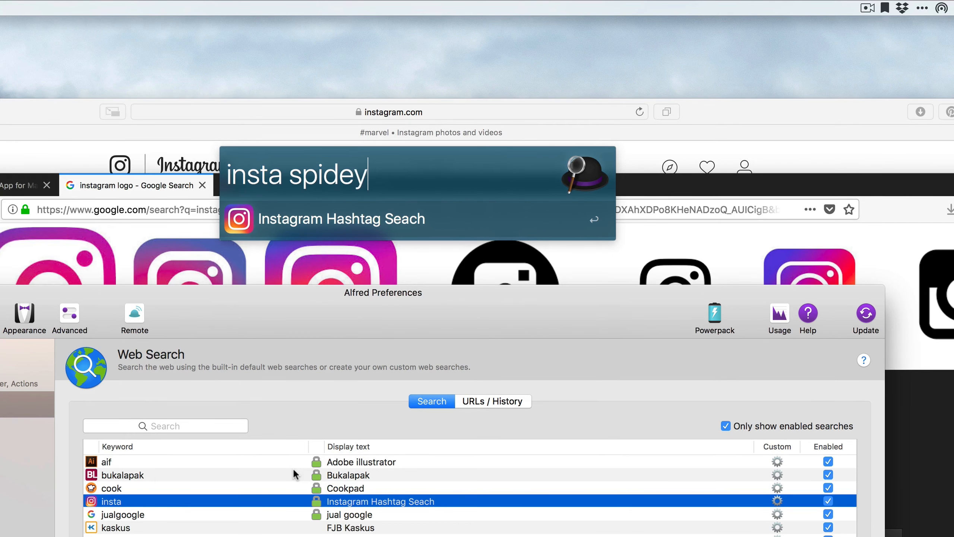
key("Return")
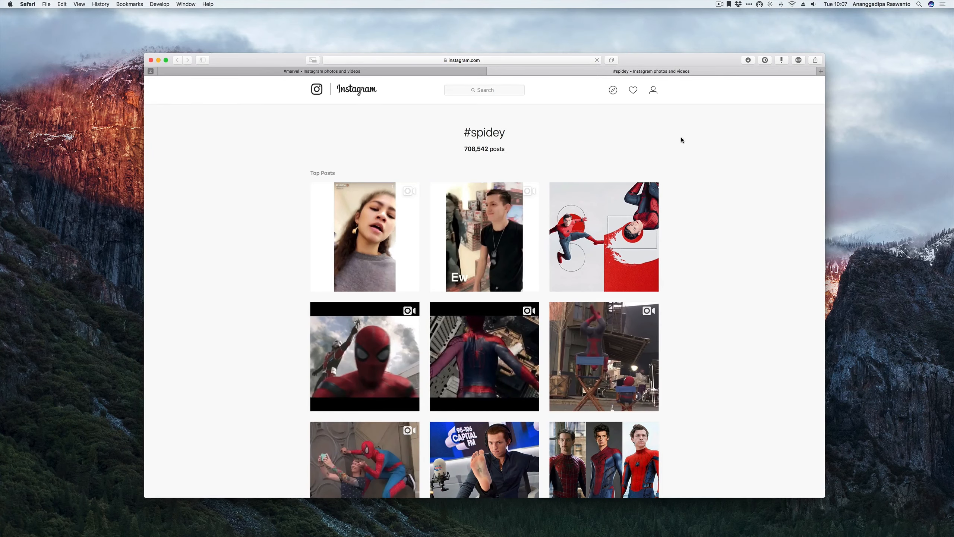
scroll(680, 139, "down", 10)
scroll(680, 140, "up", 10)
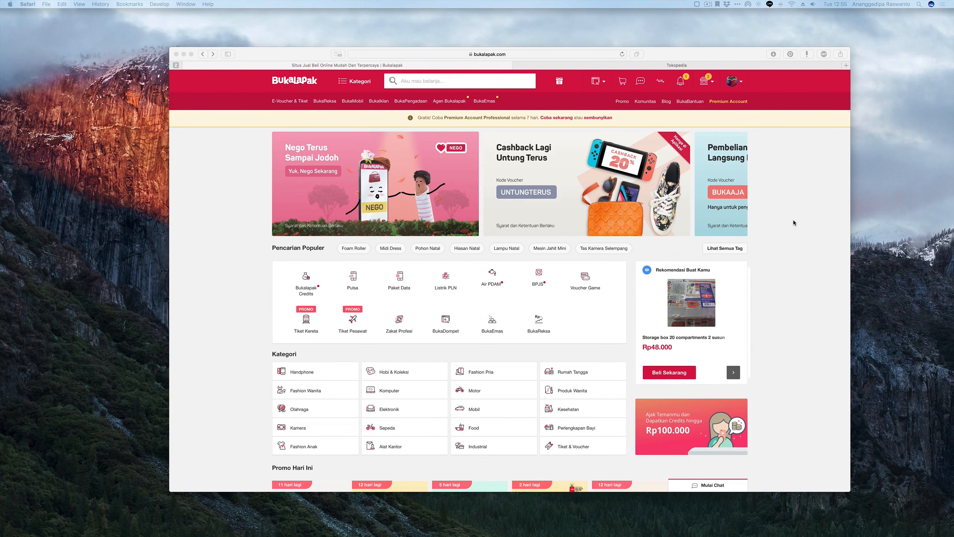
Search the Bukalapak site in Safari for "apple trackpad".
left_click(487, 84)
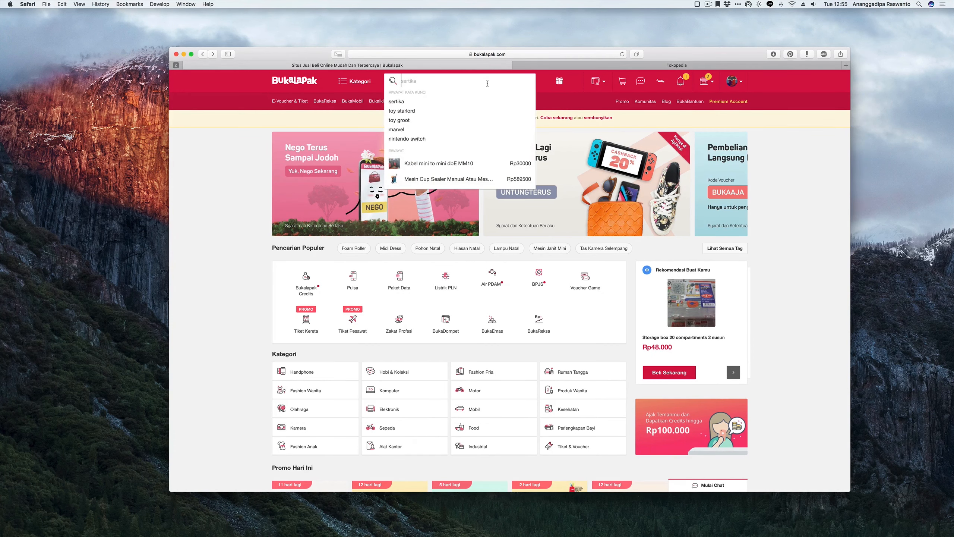
type("a")
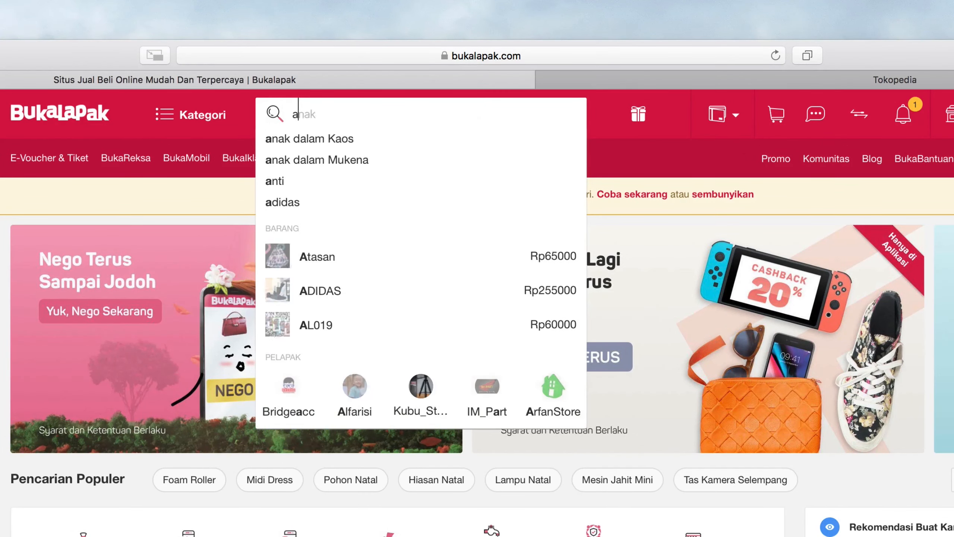
type("pple trak")
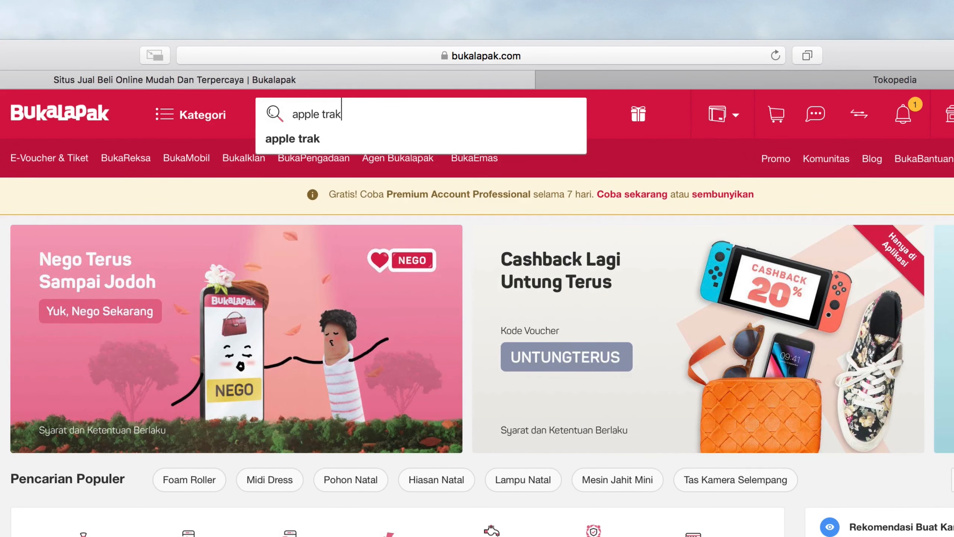
key("BackSpace")
type("ckpad")
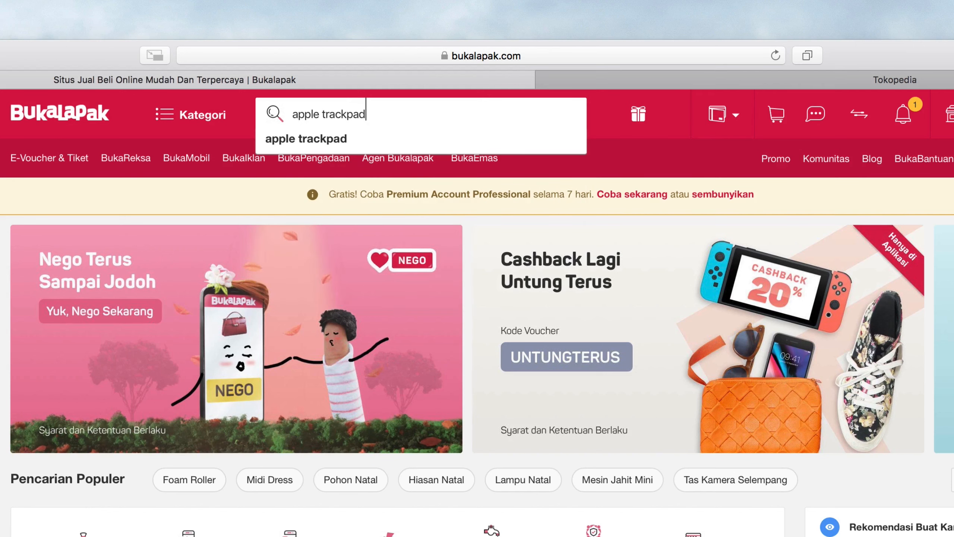
key("Return")
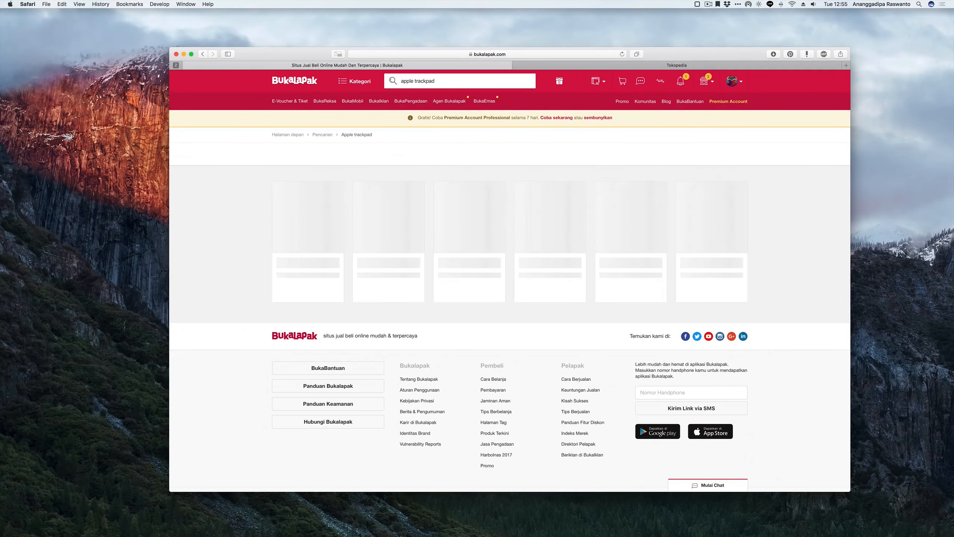
left_click(462, 81)
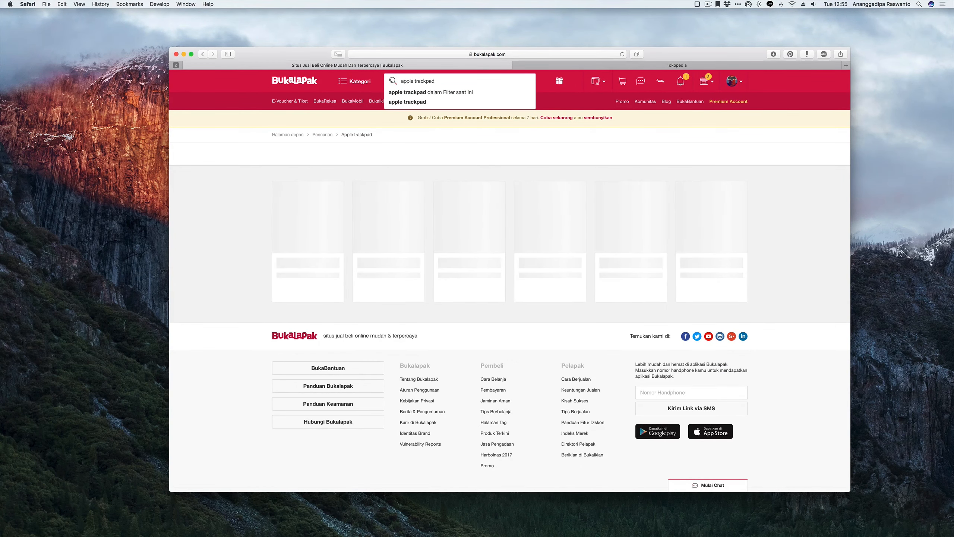
key("Return")
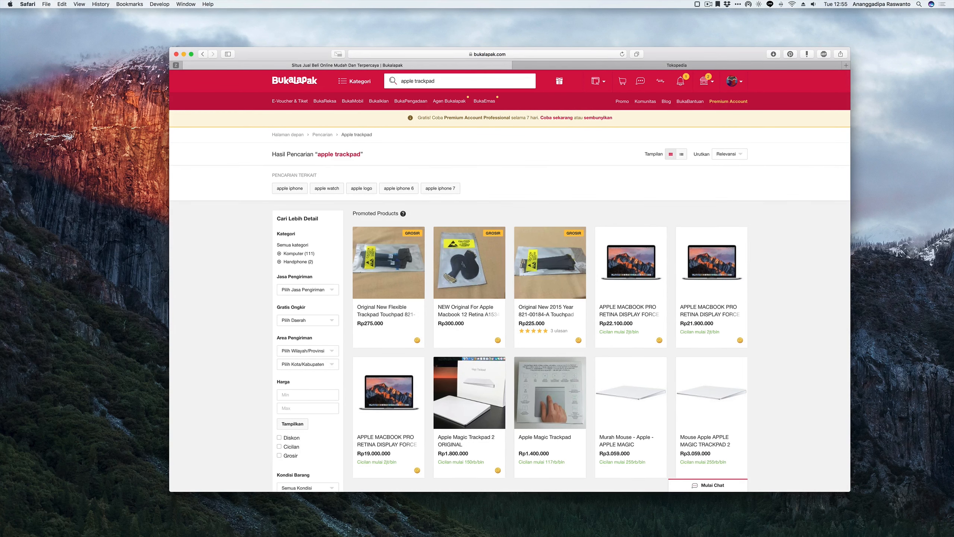
Sort the Bukalapak search results by Termurah and look through the sorted products.
scroll(510, 288, "down", 5)
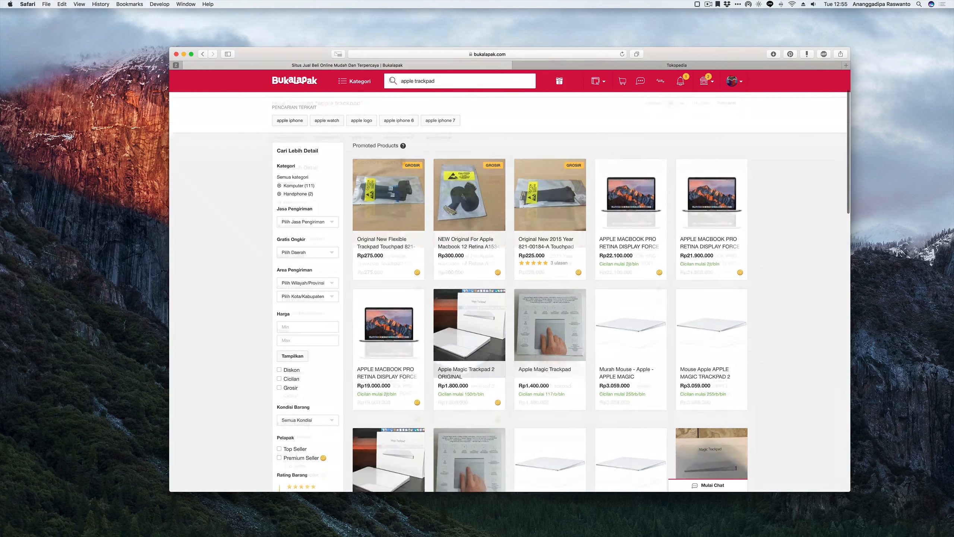
scroll(510, 288, "up", 10)
left_click(722, 151)
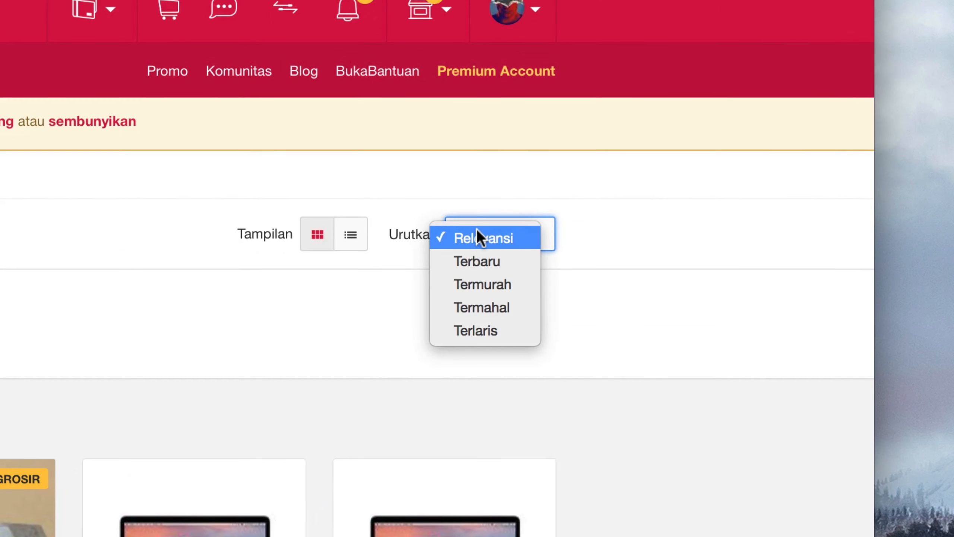
left_click(504, 284)
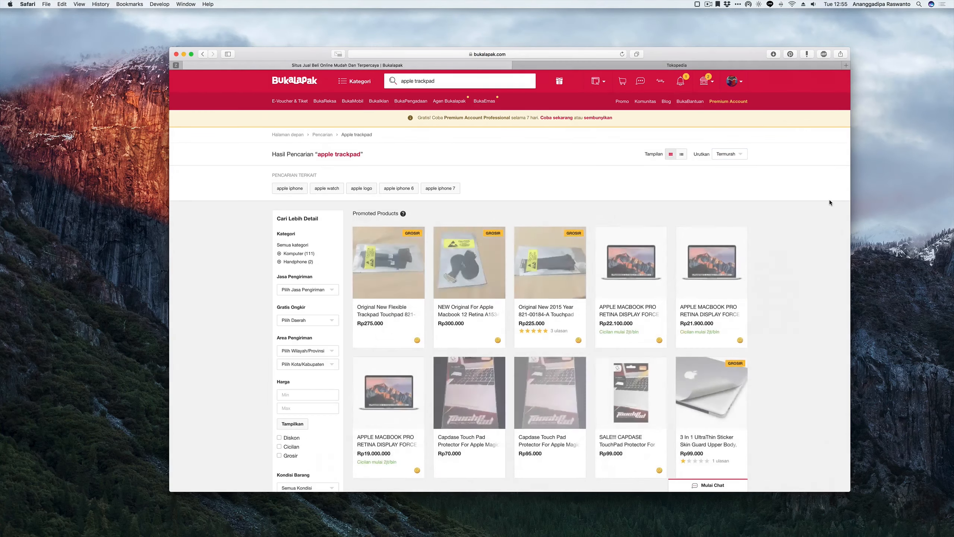
scroll(827, 214, "down", 5)
scroll(827, 213, "up", 5)
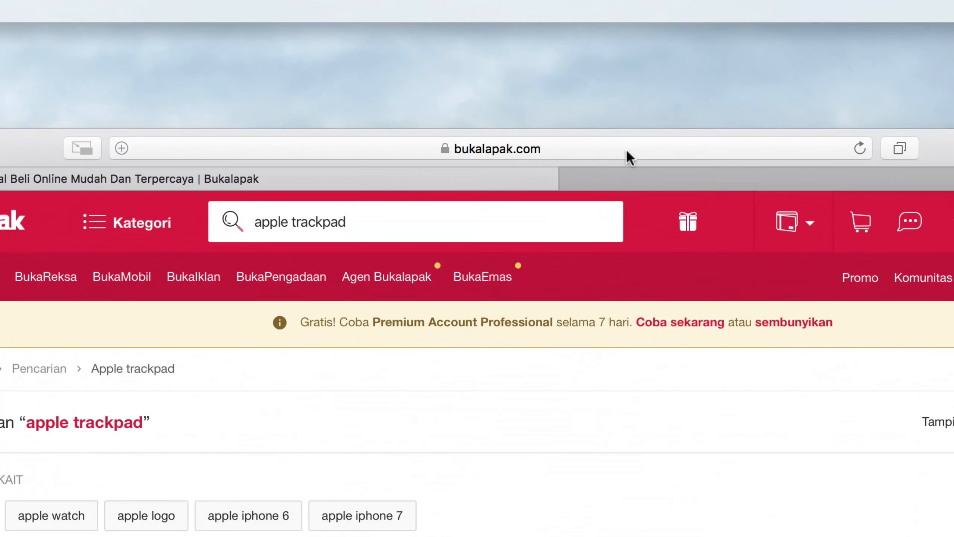
Copy the sorted results page's URL and paste it as the search URL of a new custom search in Alfred Preferences.
left_click(538, 55)
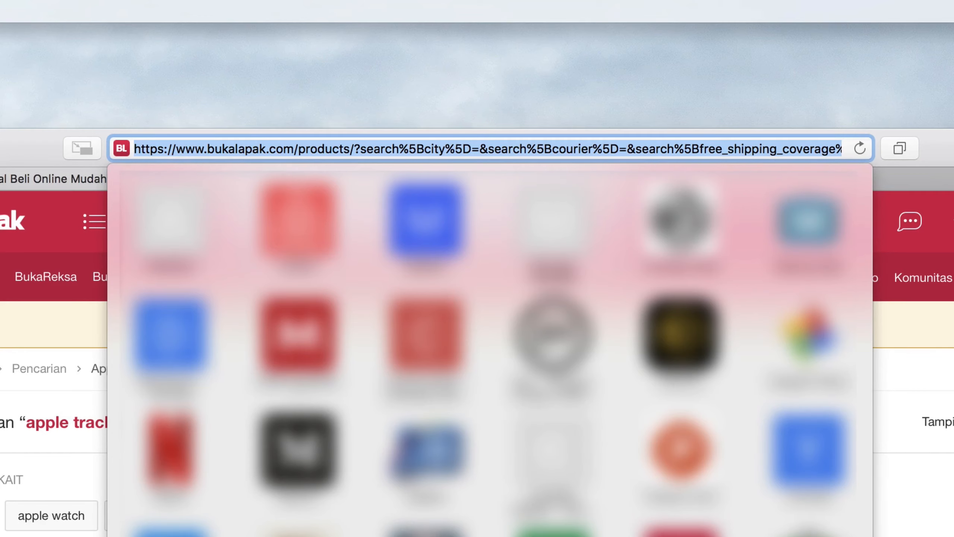
key("super+Tab")
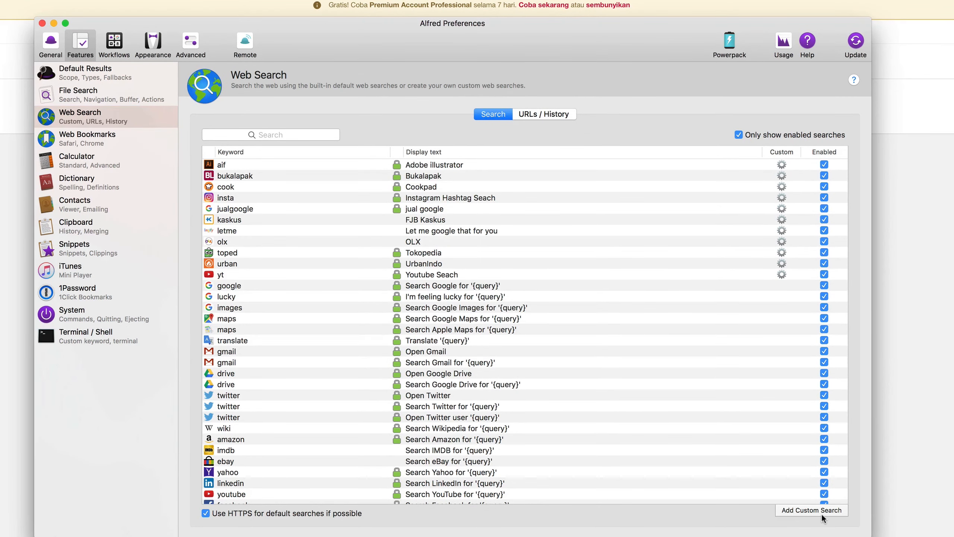
left_click(810, 510)
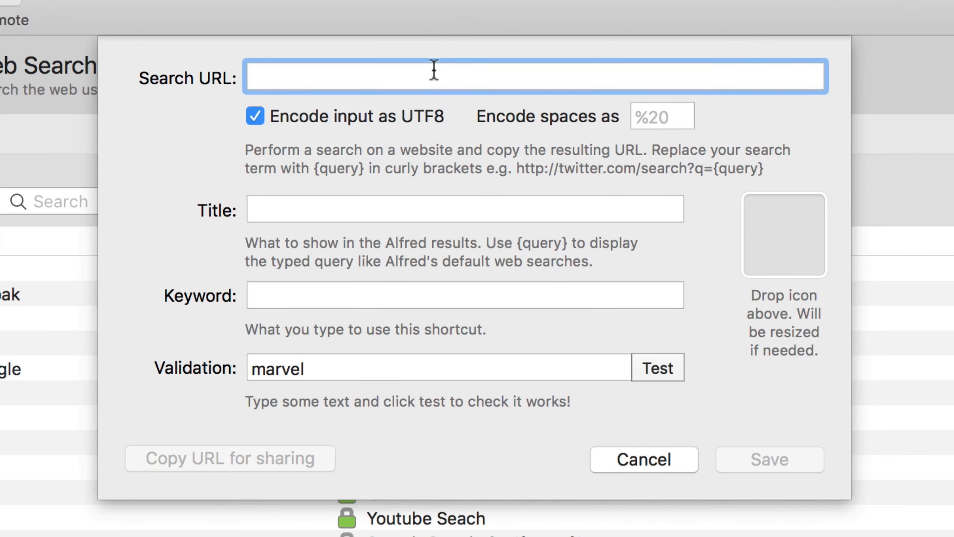
key("super+v")
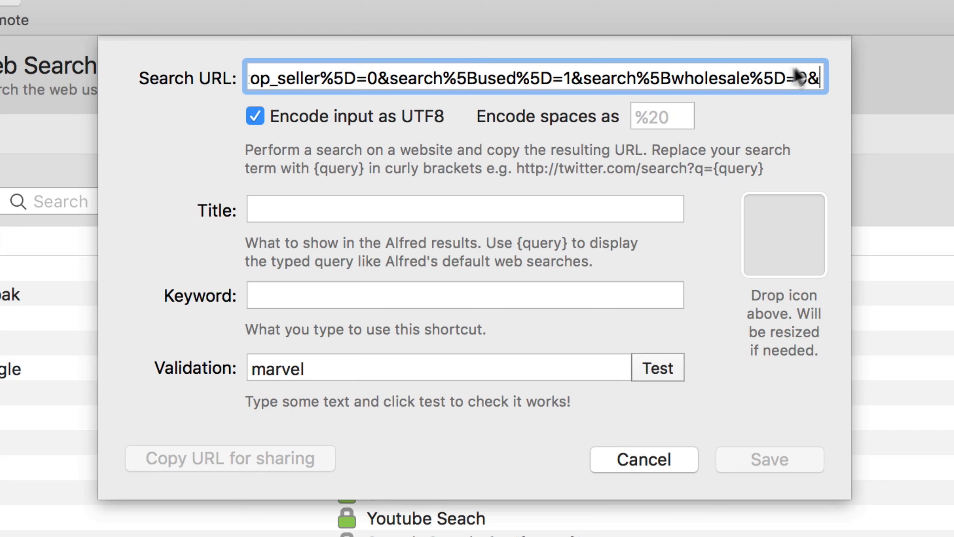
Replace the term "apple%20trackpad" after the keywords parameter in the search URL with {query}.
left_click_drag(773, 77, 465, 94)
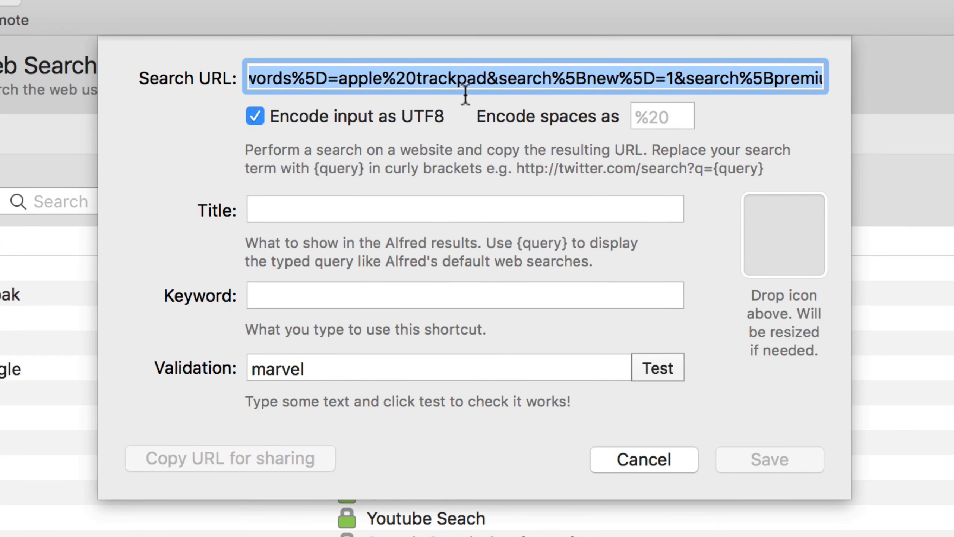
left_click(383, 78)
left_click_drag(297, 79, 445, 90)
left_click(553, 78)
left_click_drag(742, 75, 825, 79)
left_click(418, 79)
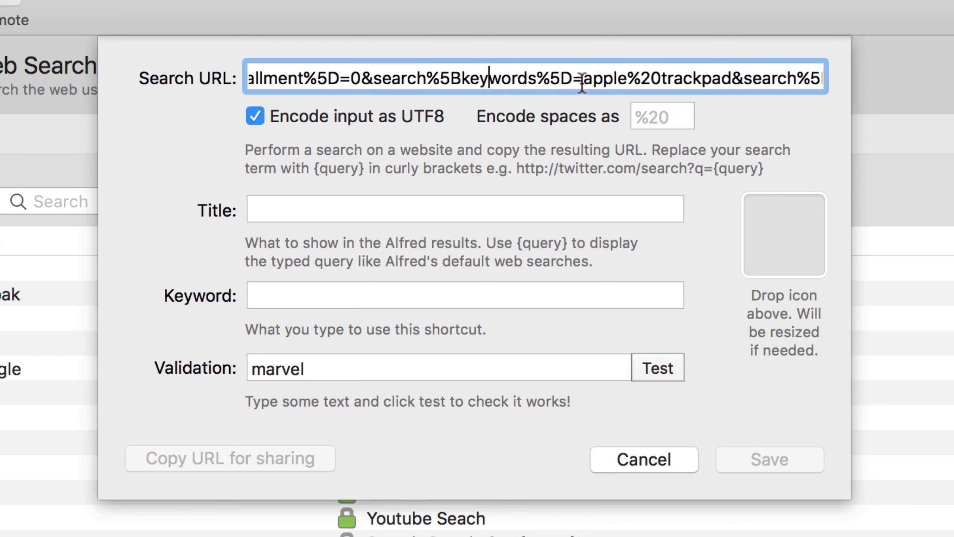
left_click_drag(583, 79, 733, 87)
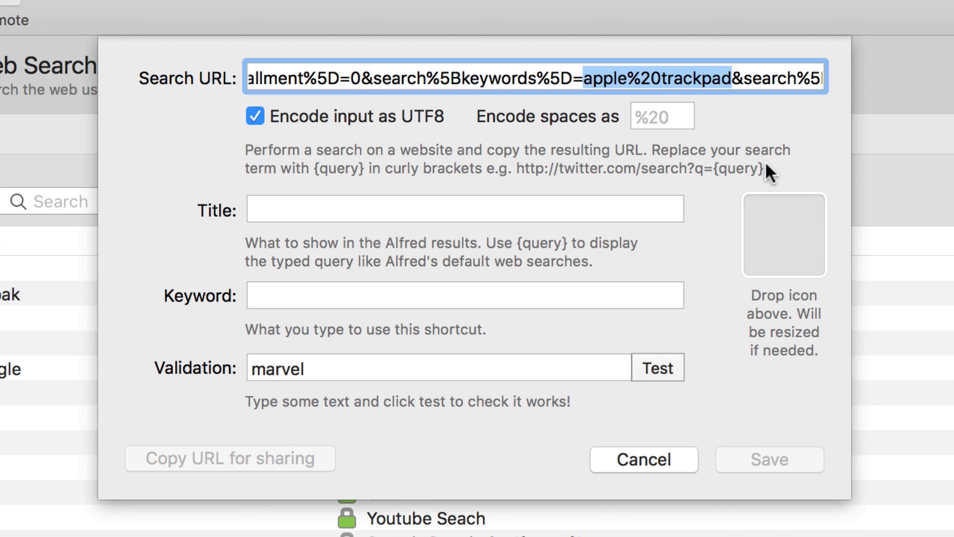
type("{query")
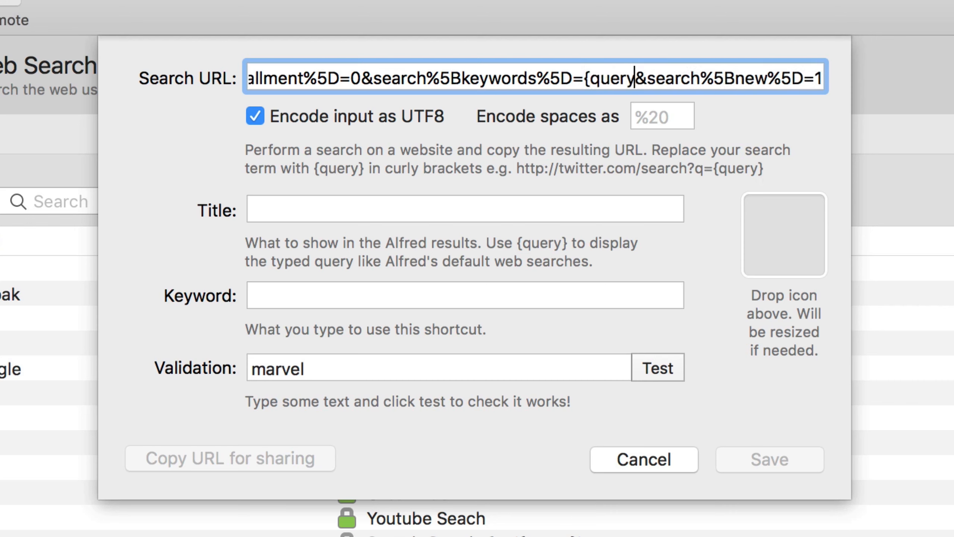
type("}")
key("BackSpace")
type("P")
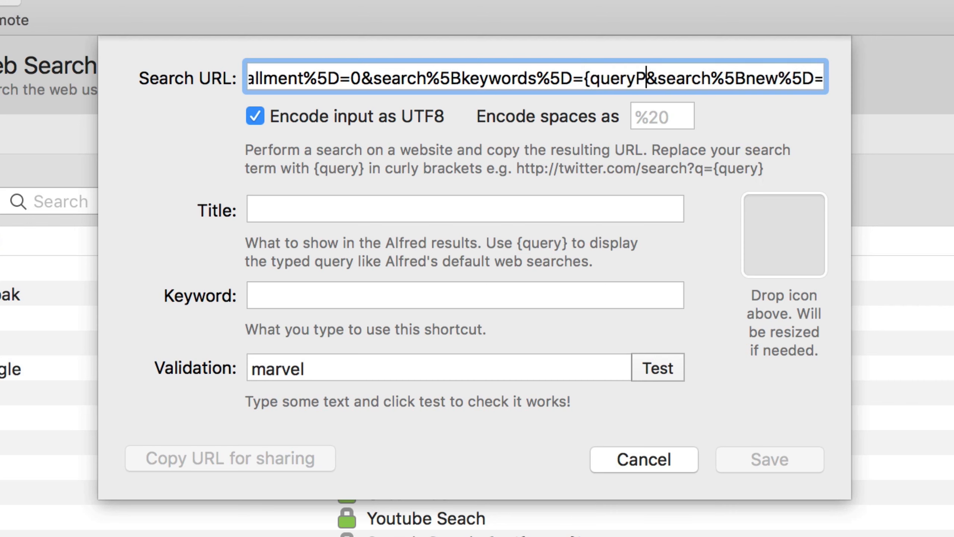
key("BackSpace")
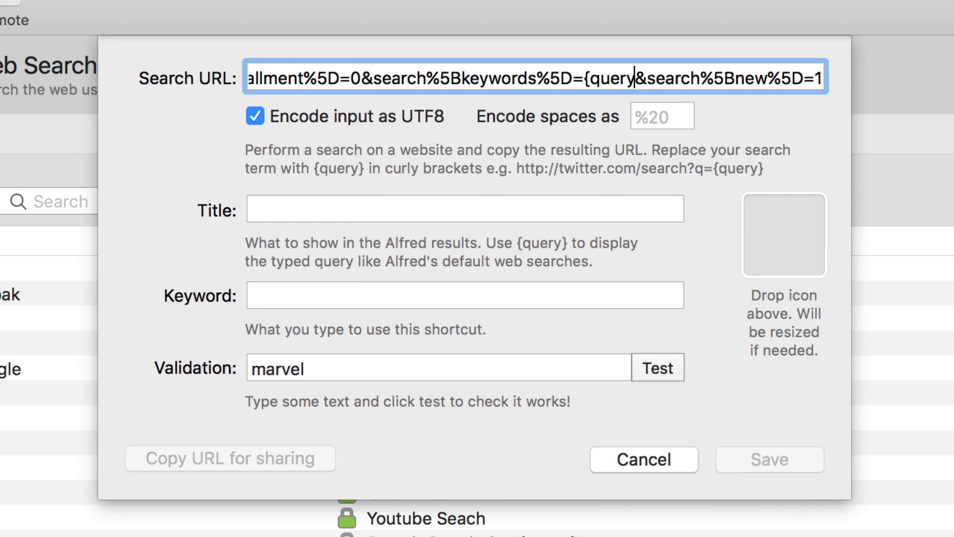
type("}")
Test the Bukalapak search URL with the validation term "marvel", look over the results page, and return to Alfred Preferences.
left_click(252, 209)
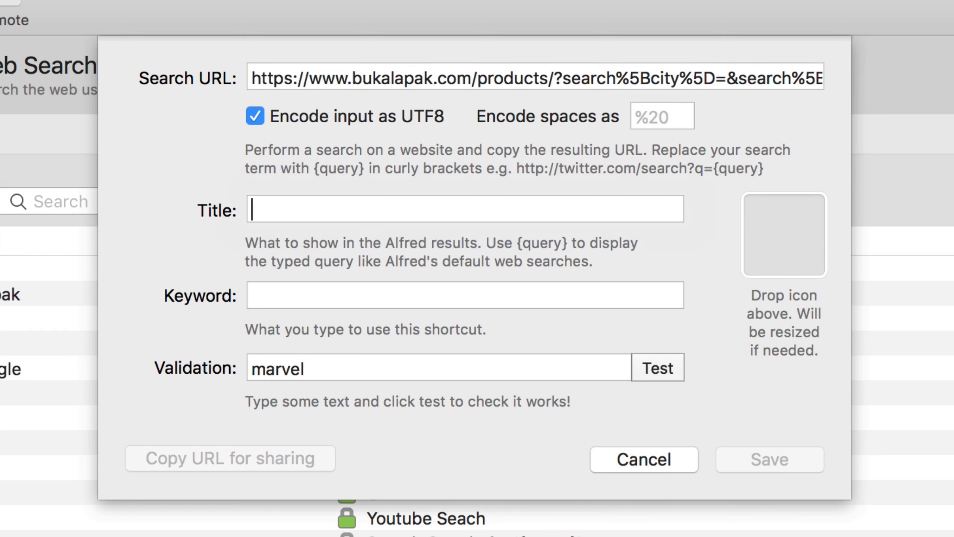
left_click(658, 367)
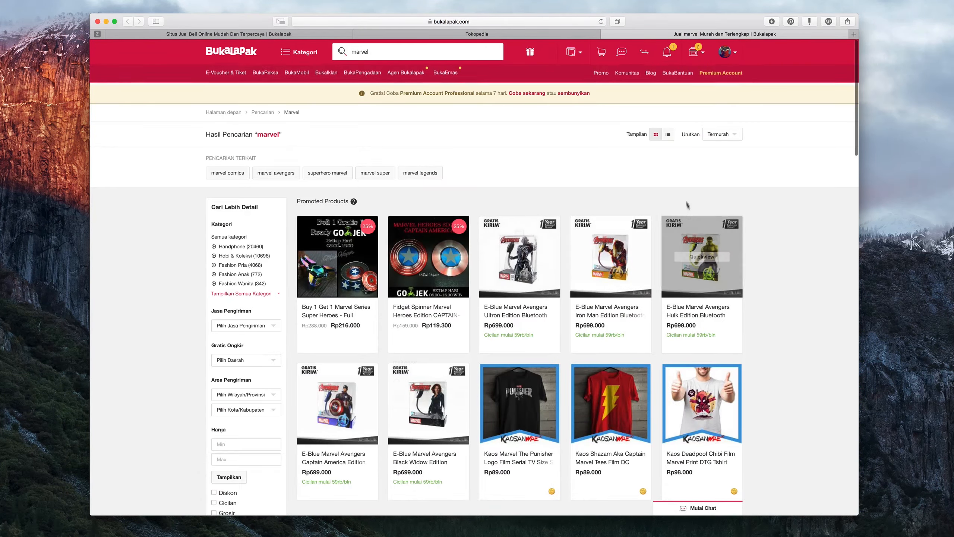
scroll(492, 221, "down", 7)
scroll(492, 221, "up", 7)
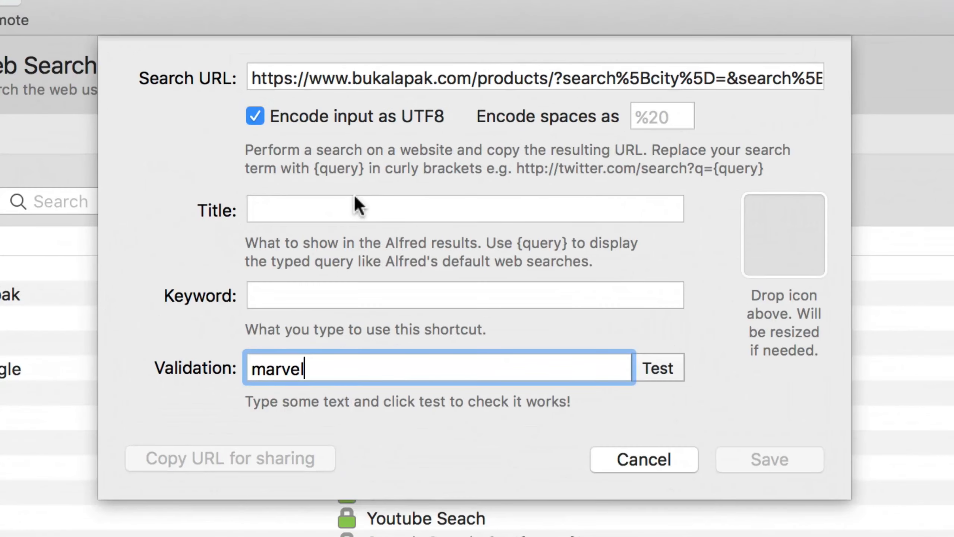
Give the new custom search the title "Bukalapak search" and move on to its keyword.
left_click(381, 200)
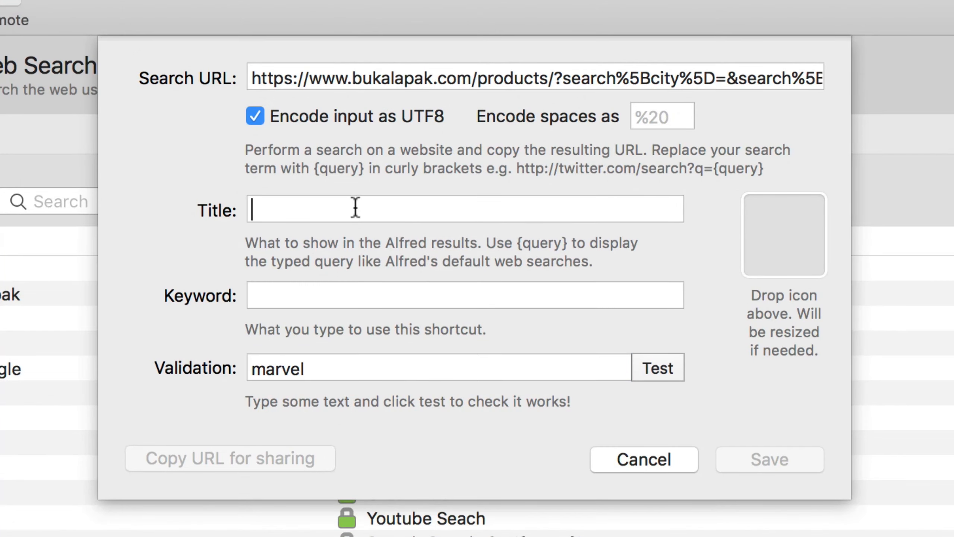
type("Bukalapak ")
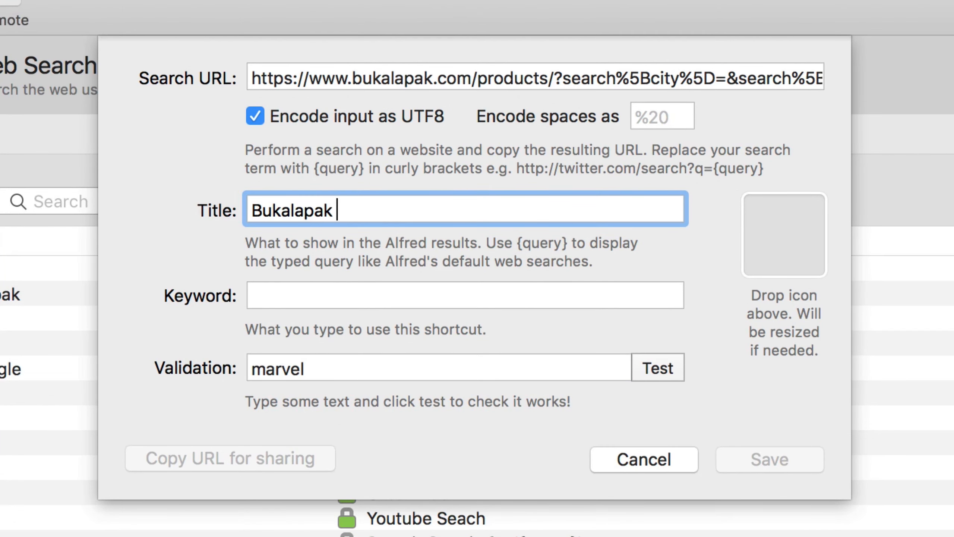
type("search")
key("Tab")
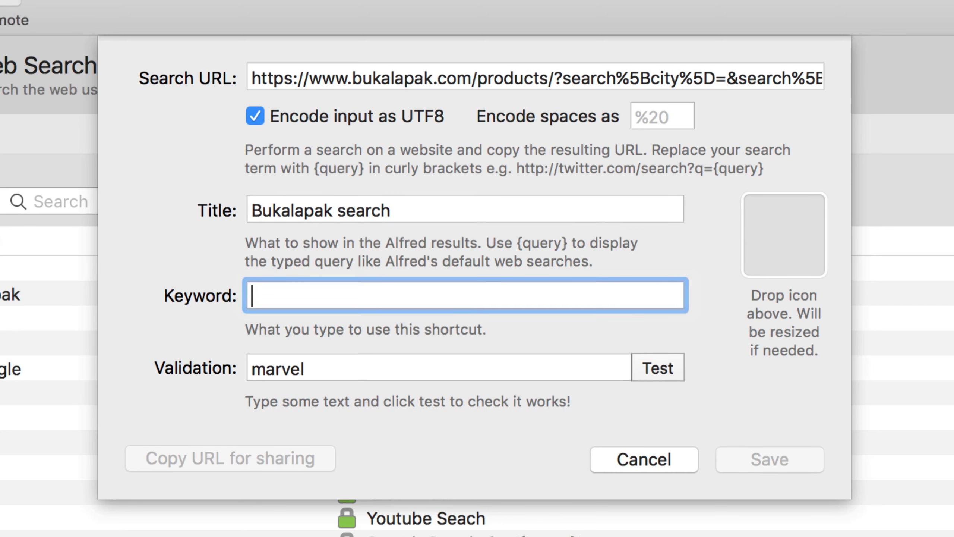
Set the keyword to "bukalapak", save the Bukalapak custom search, and return to the browser.
type("bukalapak")
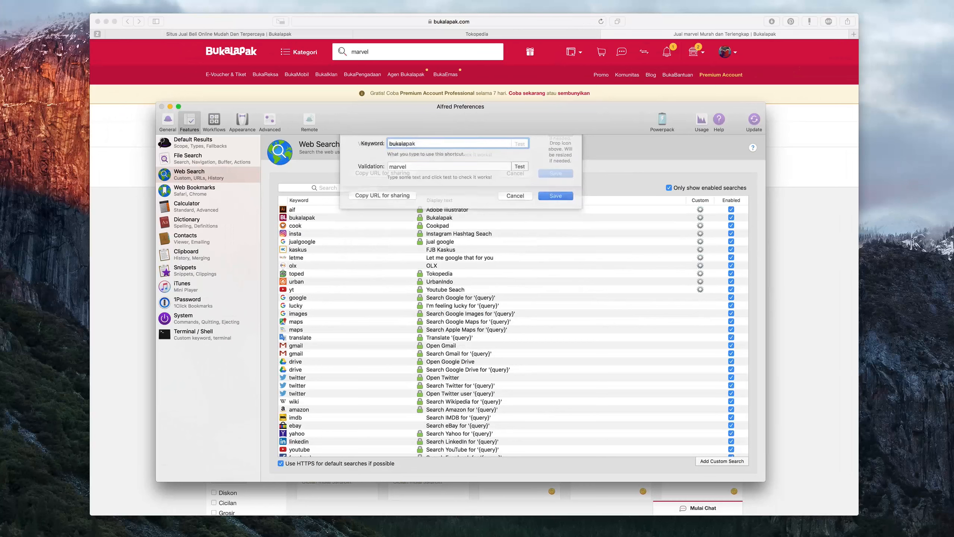
key("Return")
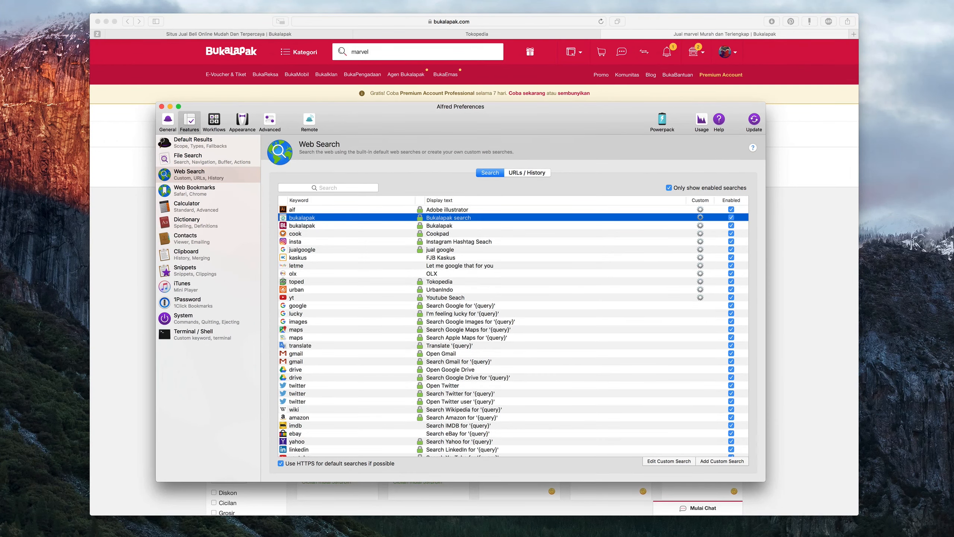
key("super+w")
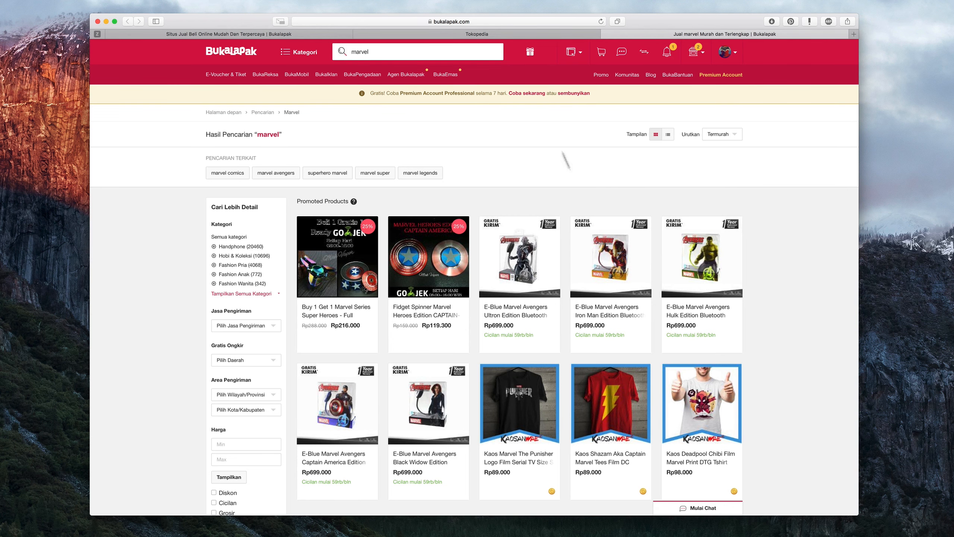
Switch to the open Tokopedia page and search its products for "apple trackpad".
left_click(541, 33)
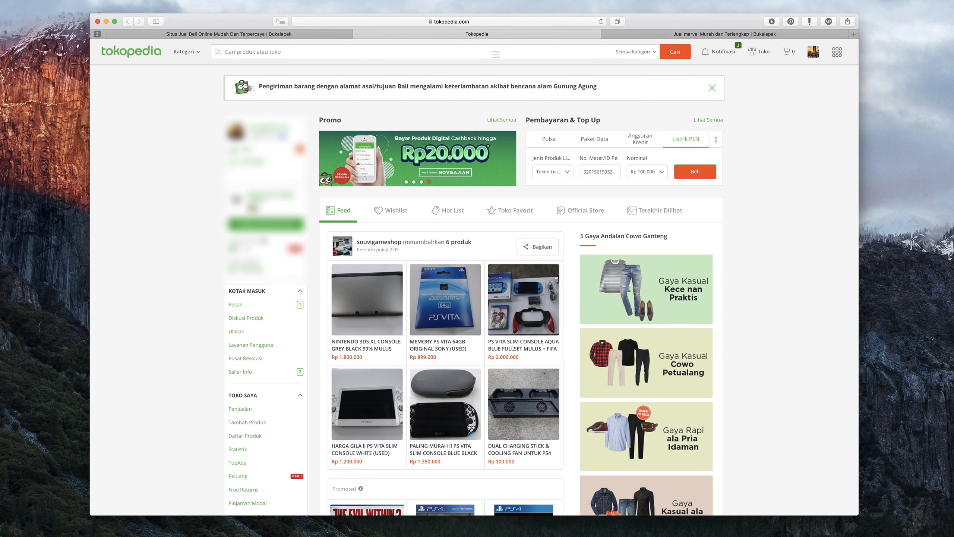
left_click(476, 56)
type("apple trackpad")
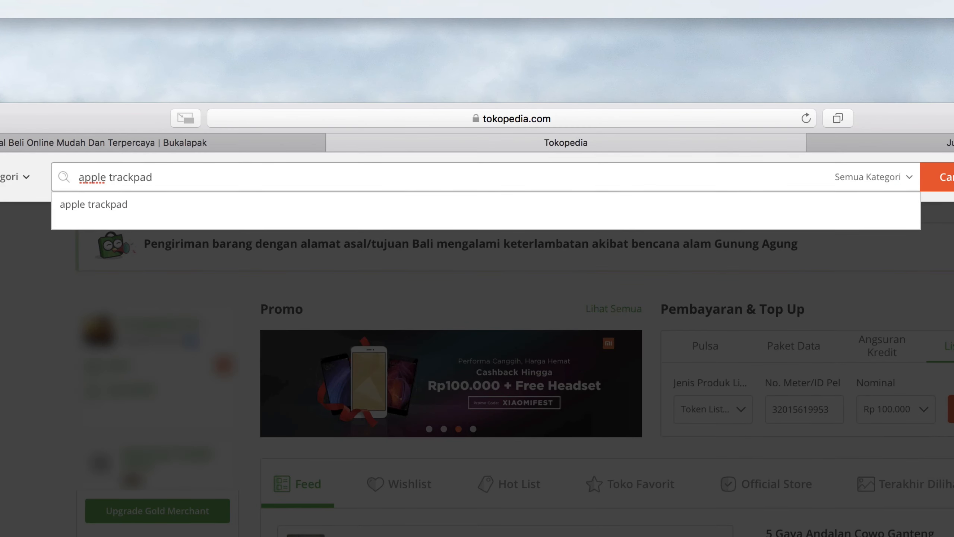
key("Return")
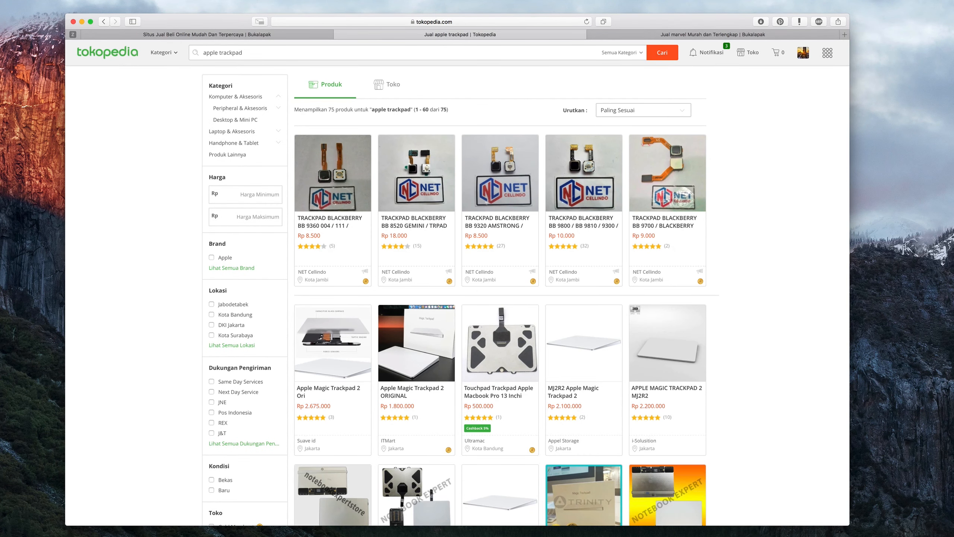
Check the Tokopedia results page's URL and sort the results by "Termurah".
key("super+l")
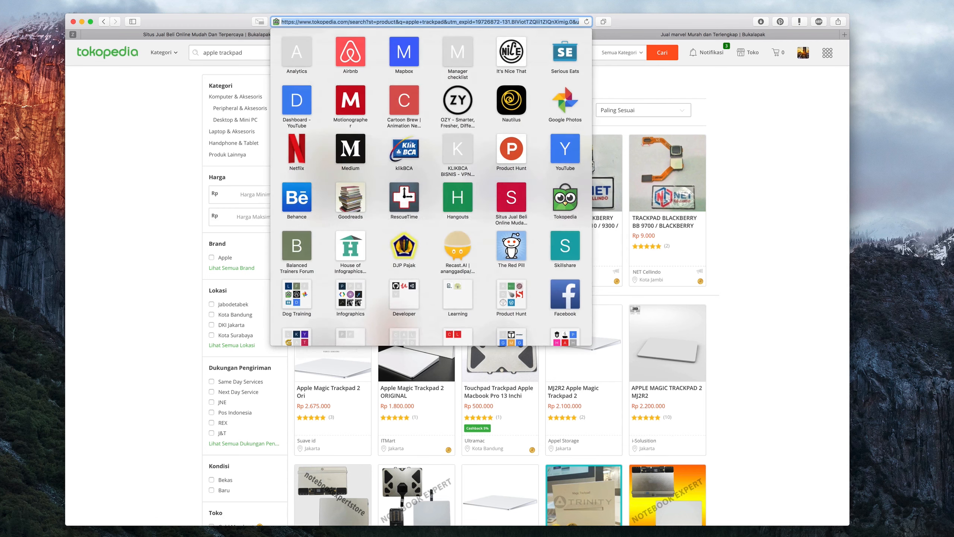
key("Escape")
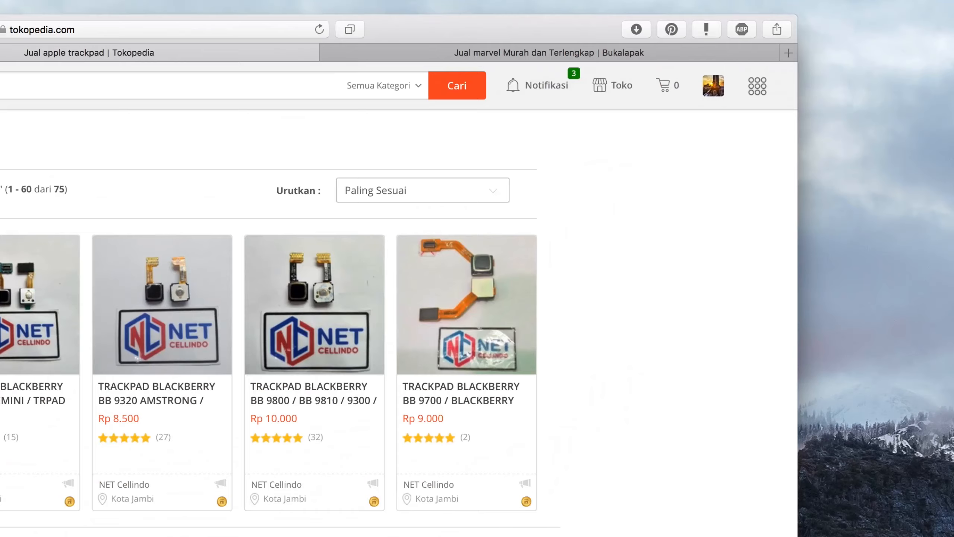
left_click(643, 110)
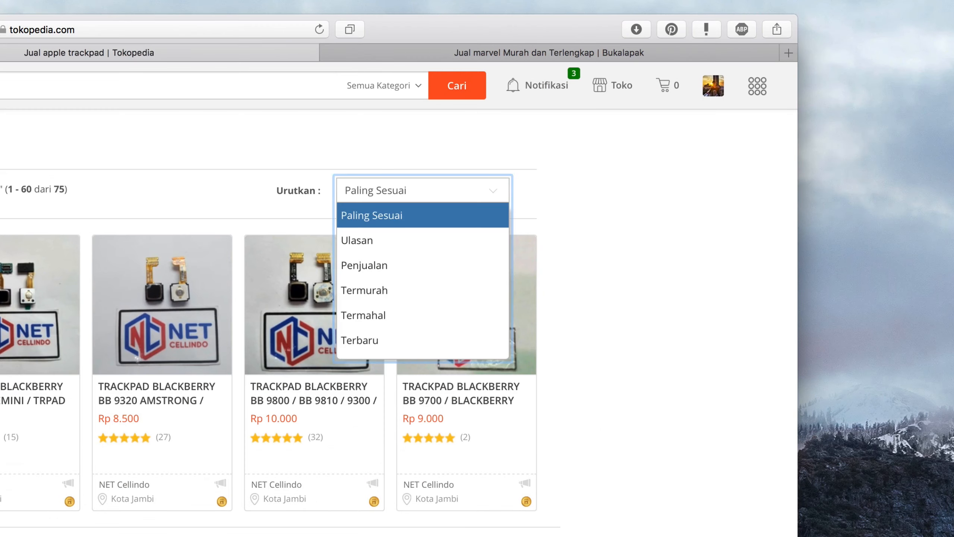
left_click(421, 290)
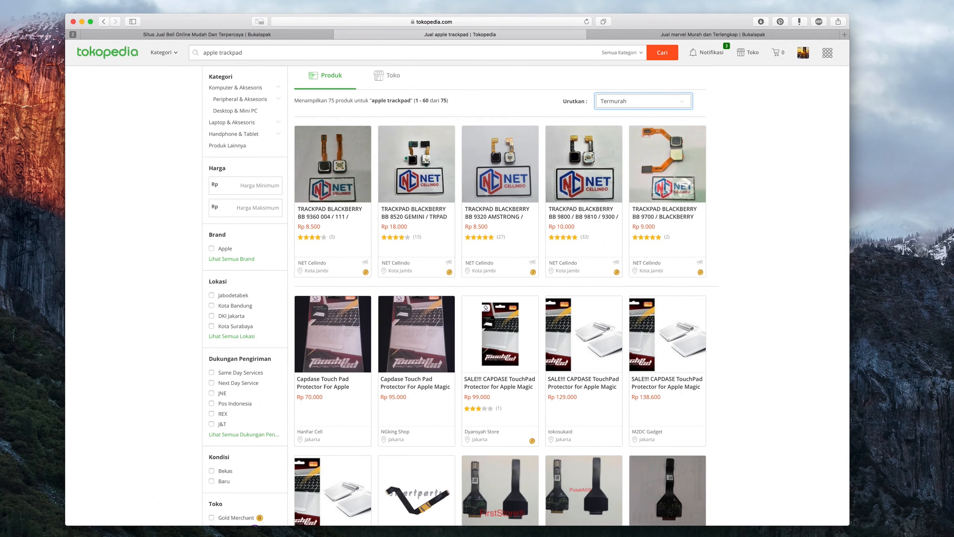
Copy the sorted Tokopedia results URL and paste it as the search URL of a new custom search in Alfred Preferences.
key("super+l")
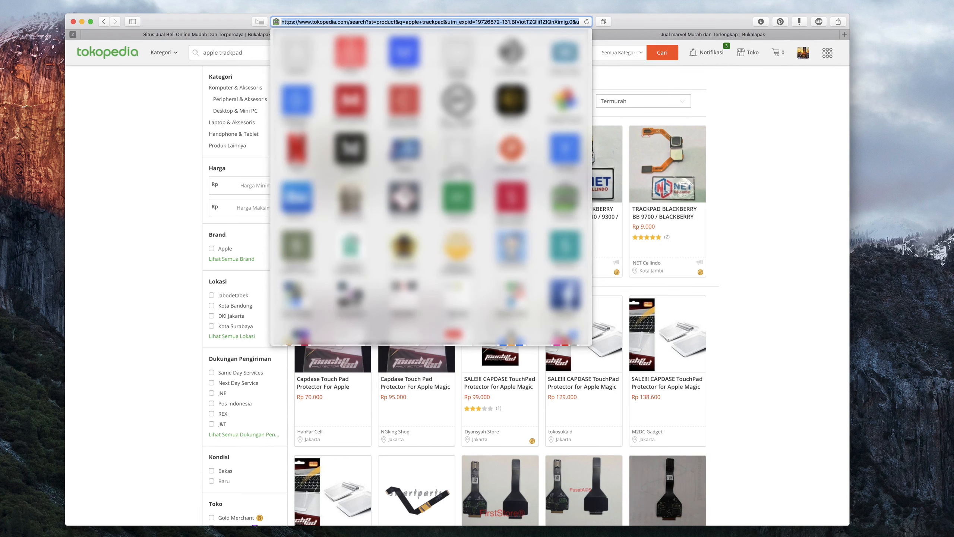
left_click(784, 177)
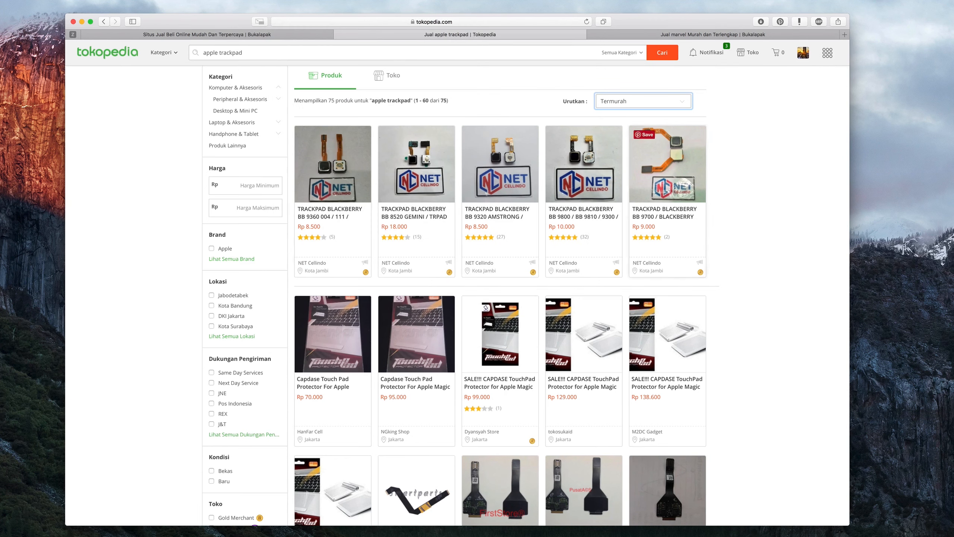
key("super+Tab")
left_click(765, 134)
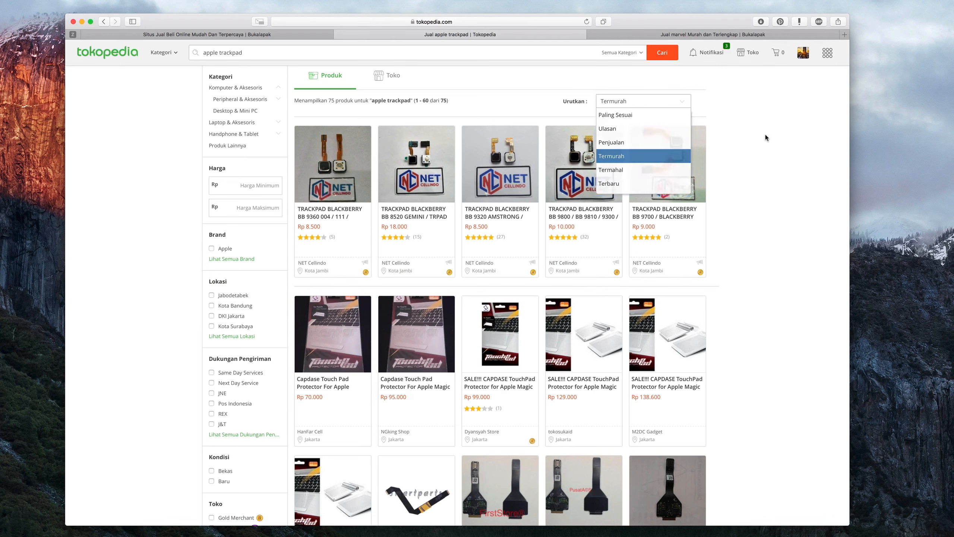
key("super+Tab")
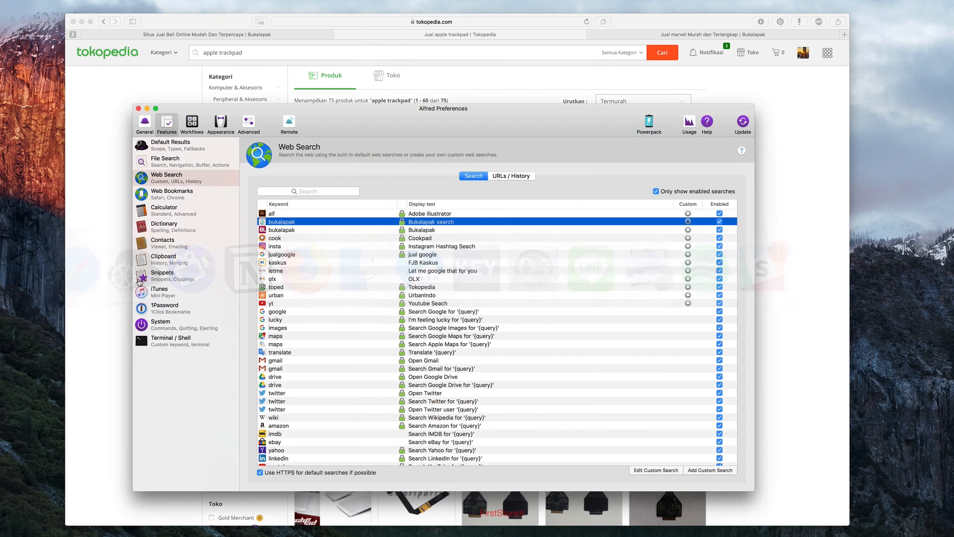
left_click(138, 281)
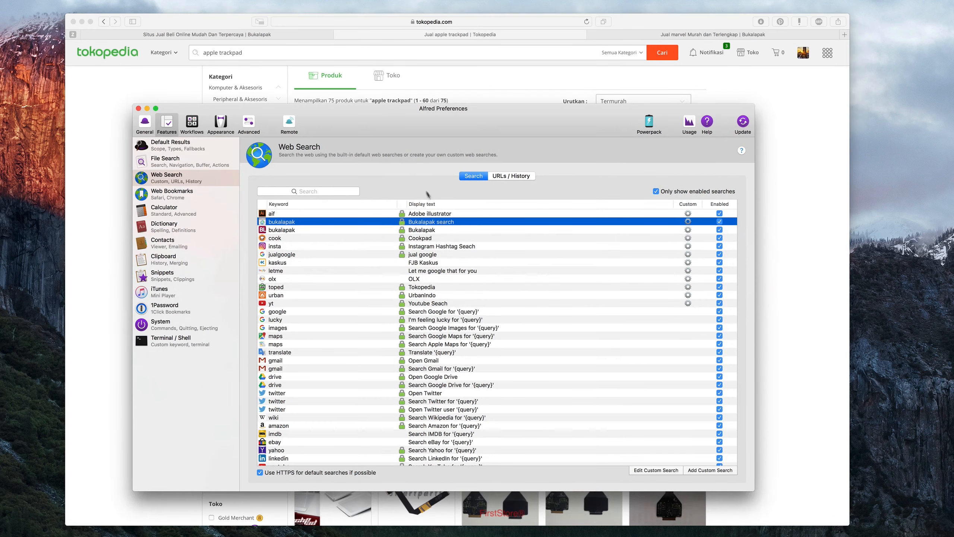
left_click(710, 472)
key("super+v")
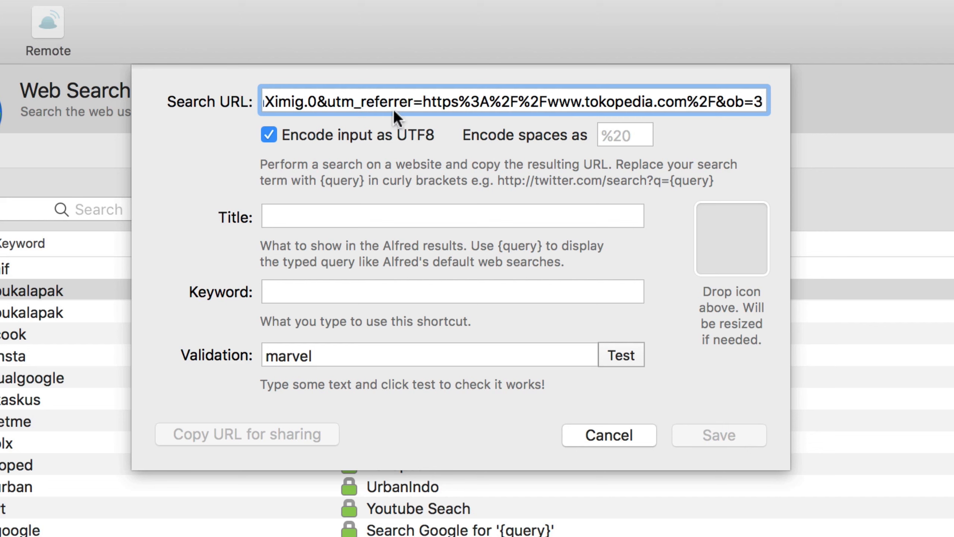
Replace the term "apple+trackpad" after the q parameter in the Tokopedia search URL with {query}.
left_click_drag(391, 102, 154, 100)
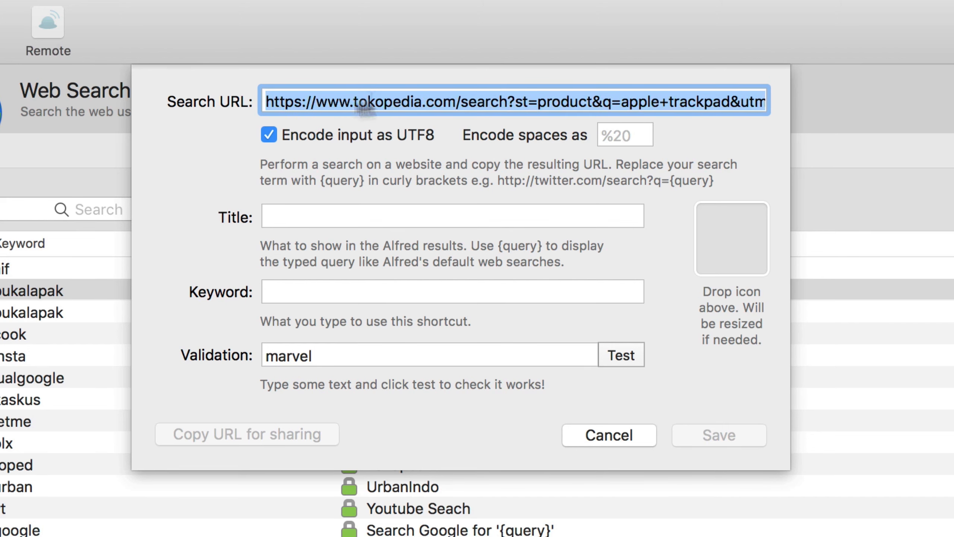
left_click(518, 99)
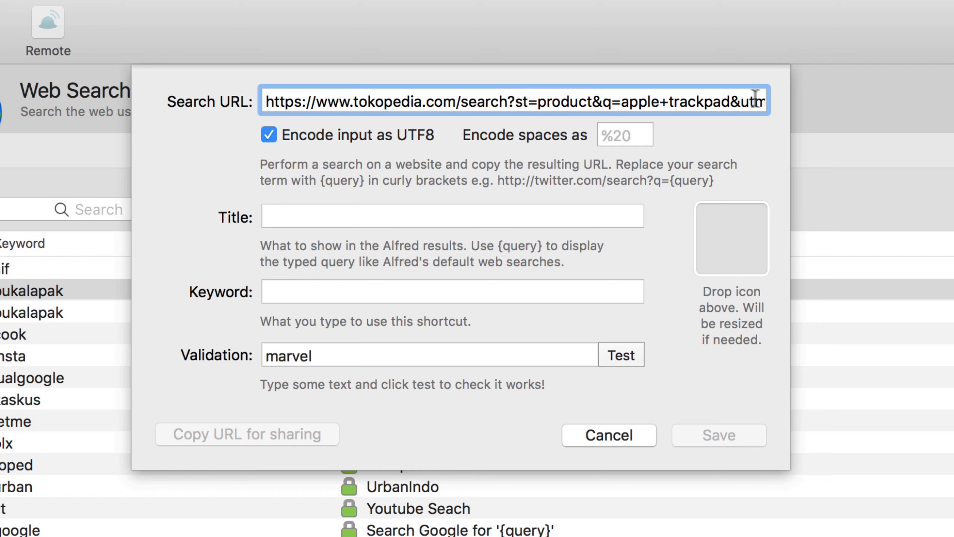
left_click_drag(747, 99, 796, 100)
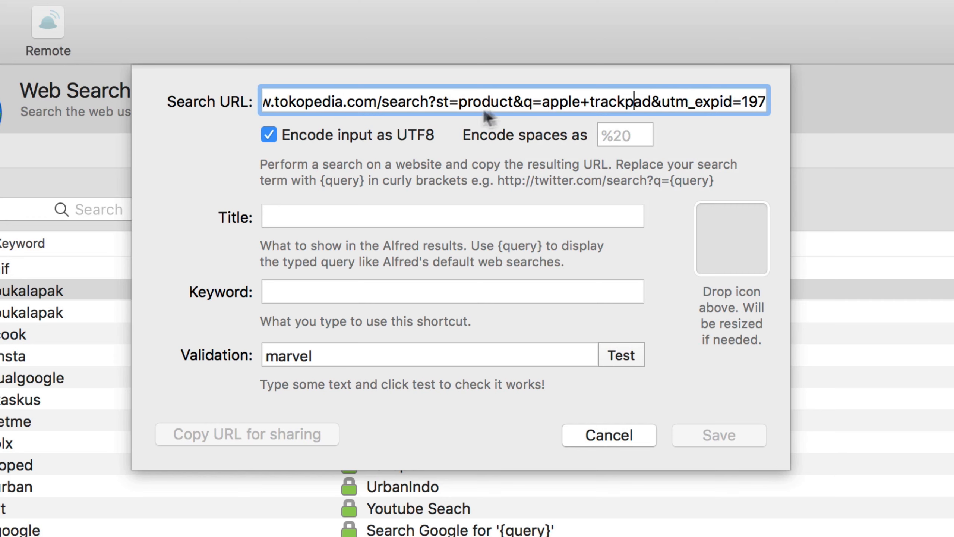
left_click_drag(541, 101, 650, 110)
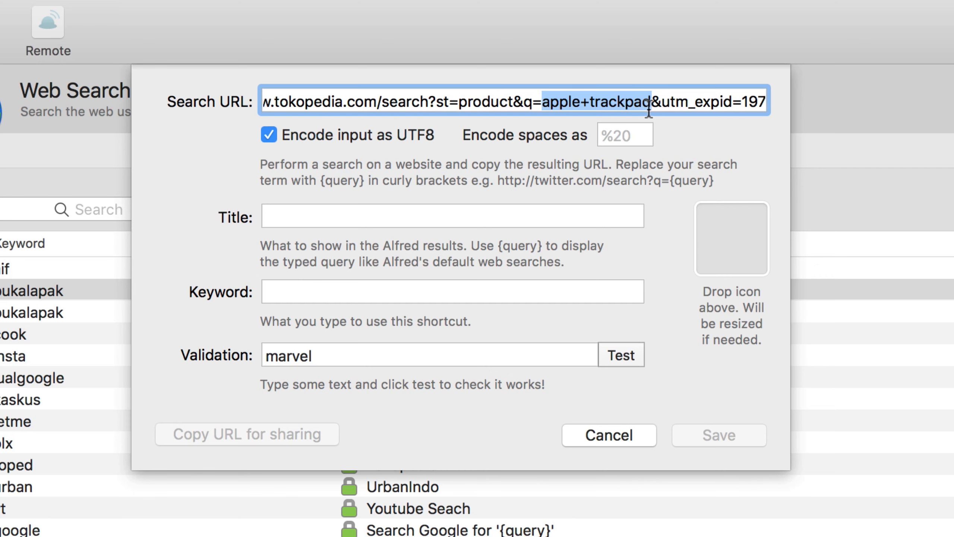
type("{query")
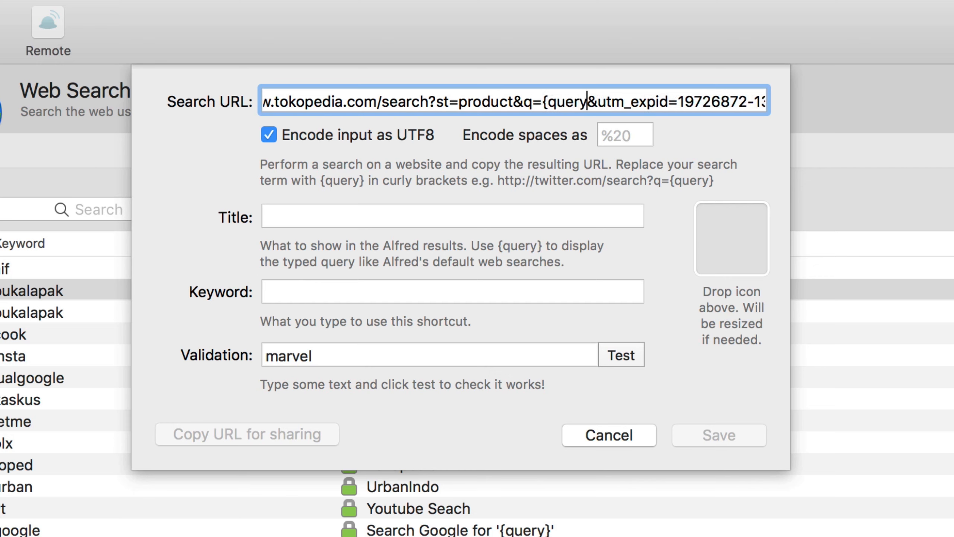
type("}")
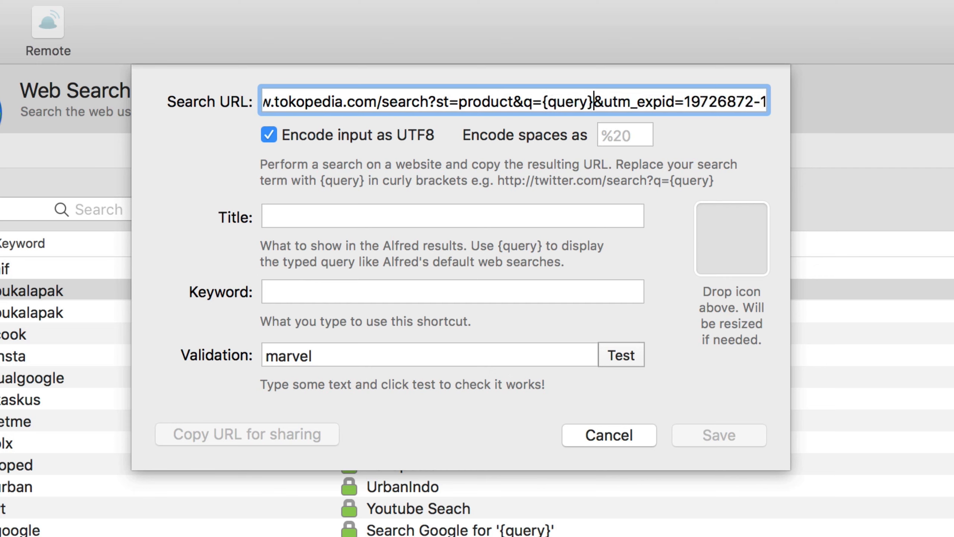
Remove the utm_expid and utm_referrer parameters from the search URL, keeping {query} directly followed by &ob=3.
key("shift+Right")
key("shift+Right")
key("shift+Right")
key("shift+Right")
key("shift+Right")
key("shift+Right")
key("shift+Right")
key("shift+Right")
key("shift+Right")
key("shift+Right")
key("shift+Right")
key("shift+Right")
key("shift+Right")
key("shift+Right")
key("shift+Right")
key("shift+Right")
key("shift+Right")
key("shift+Right")
key("shift+Right")
key("shift+Right")
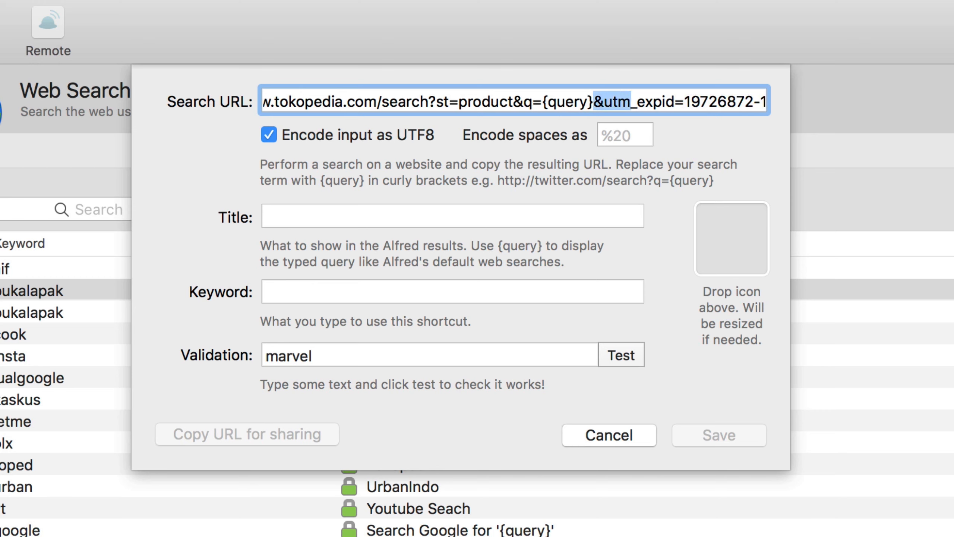
key("shift+Right")
key("shift+Right")
key("shift+Right")
key("shift+Right")
key("shift+Right")
key("shift+Right")
key("shift+Right")
key("shift+Right")
key("shift+Right")
key("shift+Right")
key("shift+Right")
key("shift+Right")
key("shift+Right")
key("shift+Right")
key("shift+Right")
key("shift+Right")
key("shift+Right")
key("shift+Right")
key("shift+Right")
key("shift+Right")
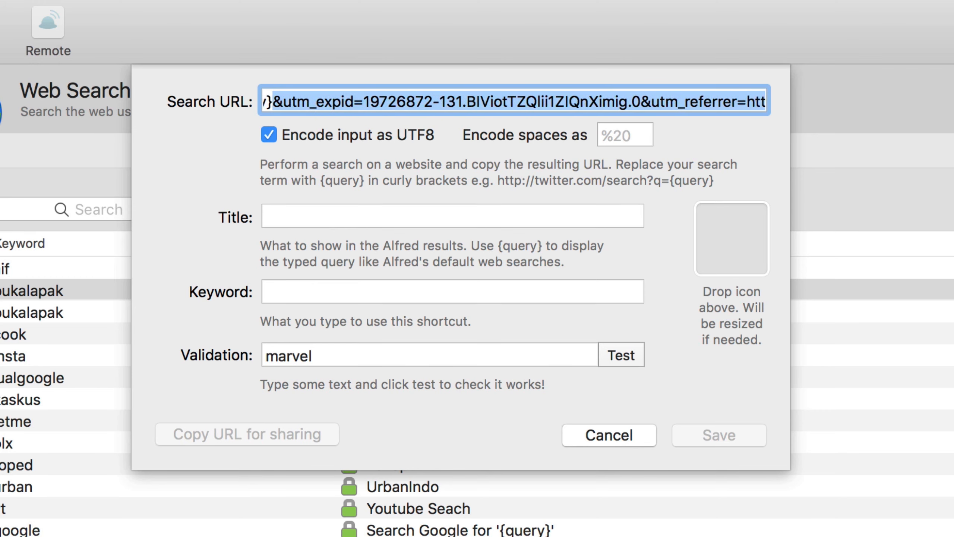
key("shift+Right")
key("shift+Right")
key("shift+Right")
key("shift+Right")
key("shift+Right")
key("shift+Right")
key("shift+Right")
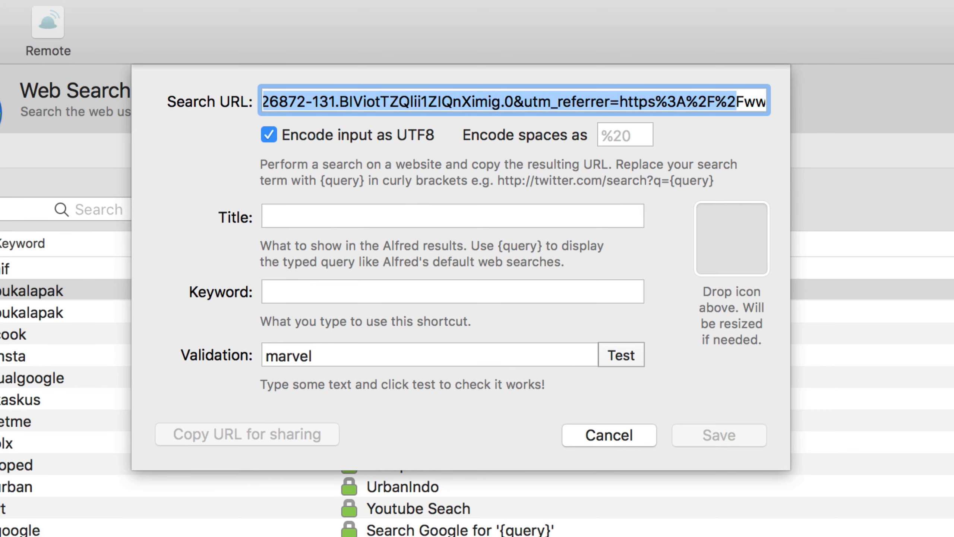
key("shift+Right")
key("shift+Right")
key("shift+Right")
key("shift+Right")
key("shift+Right")
key("shift+Right")
key("shift+Right")
key("shift+Right")
key("shift+Right")
key("shift+Right")
key("shift+Right")
key("shift+Right")
key("shift+Right")
key("shift+Right")
key("shift+Right")
key("shift+Right")
key("shift+Right")
key("shift+Right")
key("shift+Right")
key("shift+Right")
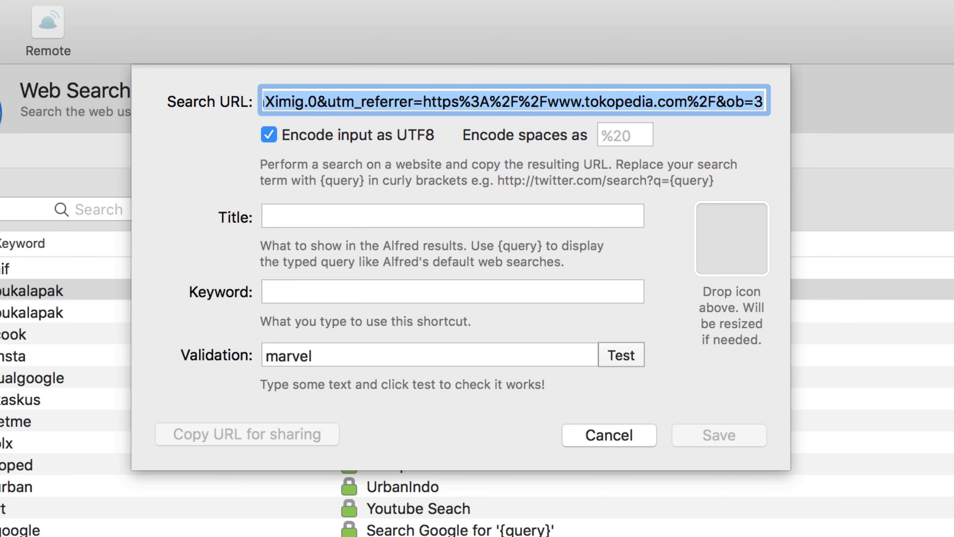
key("shift+Left")
key("shift+Left")
key("shift+Left")
key("shift+Left")
key("shift+Left")
key("shift+Left")
key("shift+Left")
key("shift+Left")
key("shift+Left")
key("shift+Left")
key("shift+Left")
key("shift+Left")
key("shift+Left")
key("shift+Left")
key("shift+Right")
key("shift+Right")
key("shift+Right")
key("shift+Right")
key("shift+Right")
key("shift+Right")
key("shift+Right")
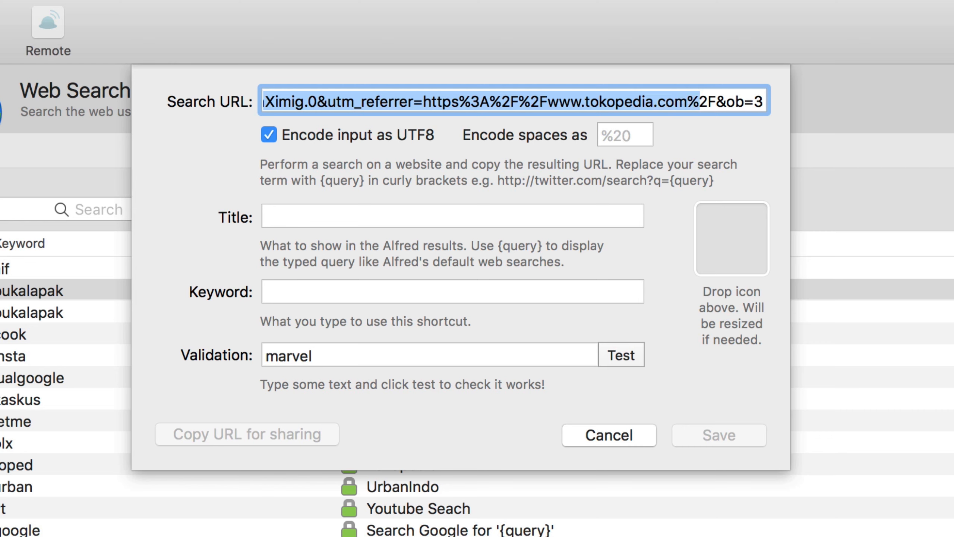
key("shift+Right")
key("shift+Right")
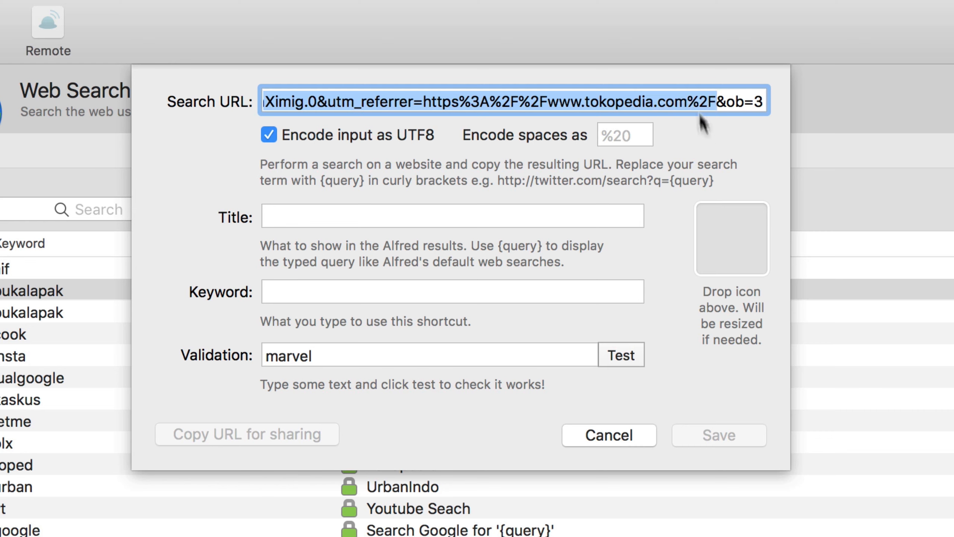
type("{query}")
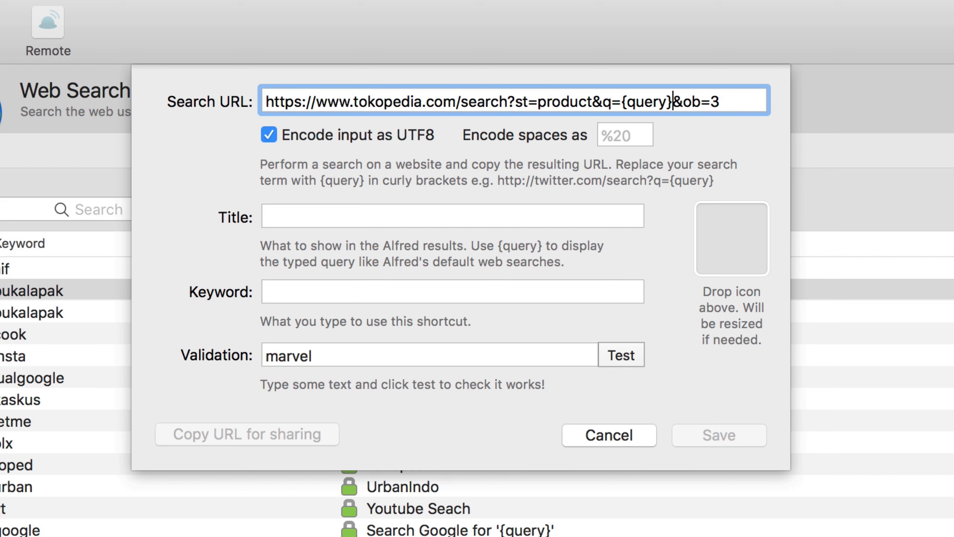
left_click(720, 101)
left_click(422, 100)
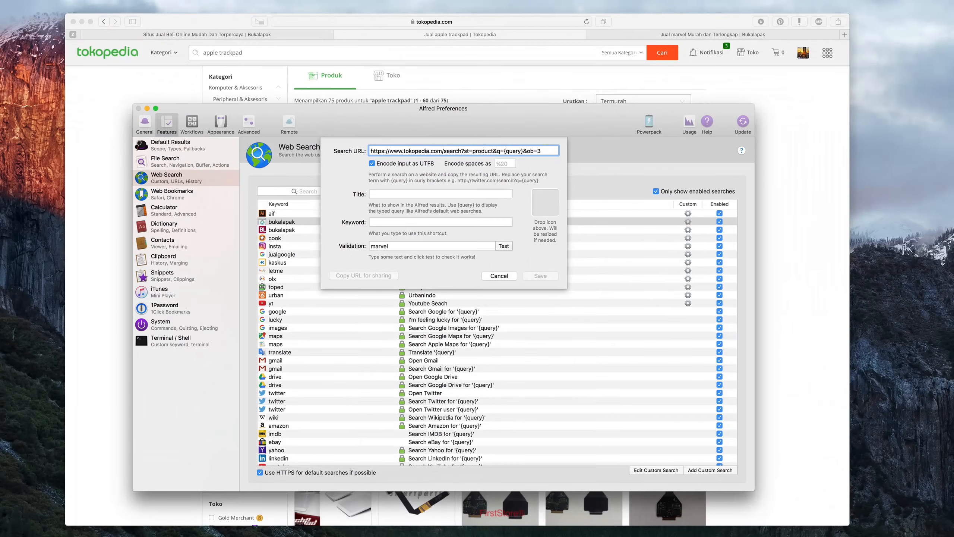
Test the Tokopedia search URL with the validation term "marvel", check the results page's search term, and return to Alfred Preferences.
left_click(388, 245)
left_click(504, 245)
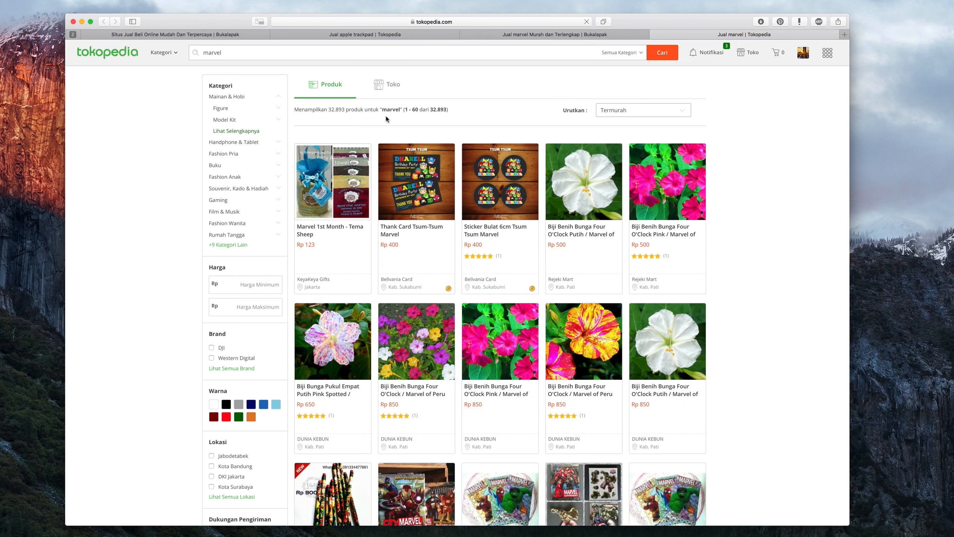
double_click(394, 108)
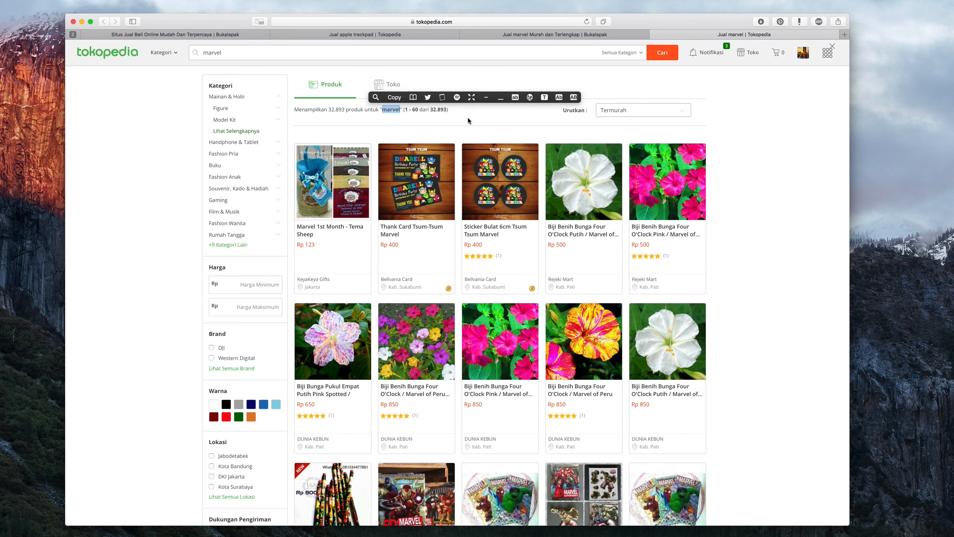
left_click(399, 122)
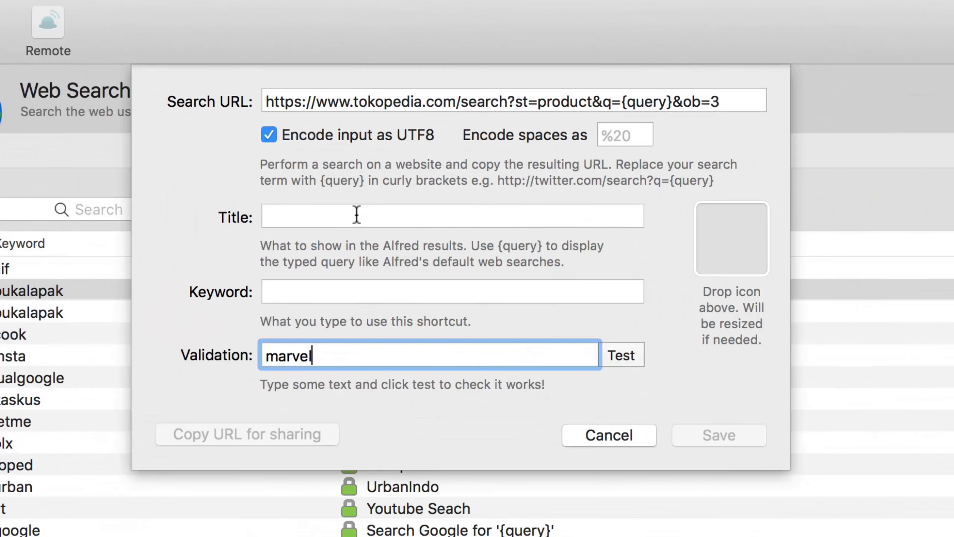
Title the Tokopedia custom search "Tokopedia search", set its keyword to toped, and save it.
left_click(357, 215)
type("Tok")
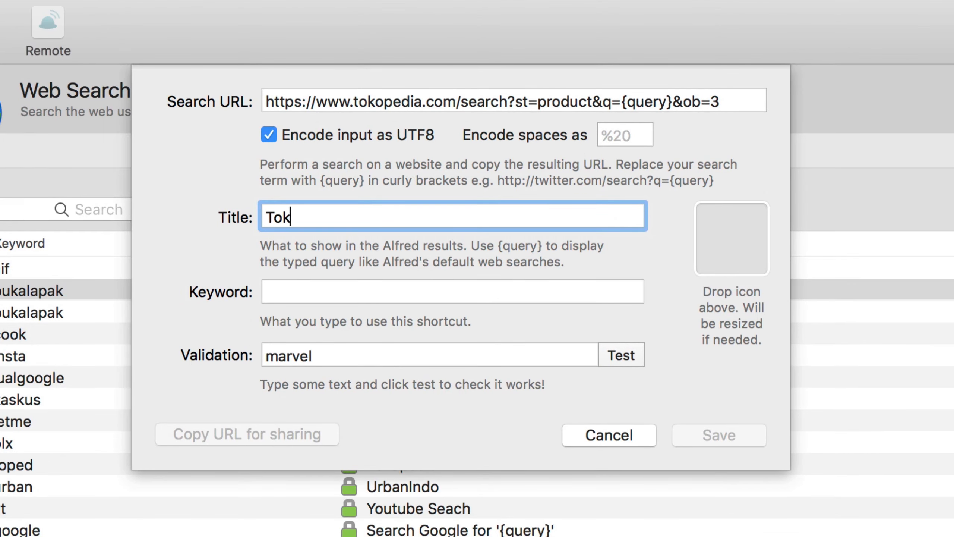
type("opedia ")
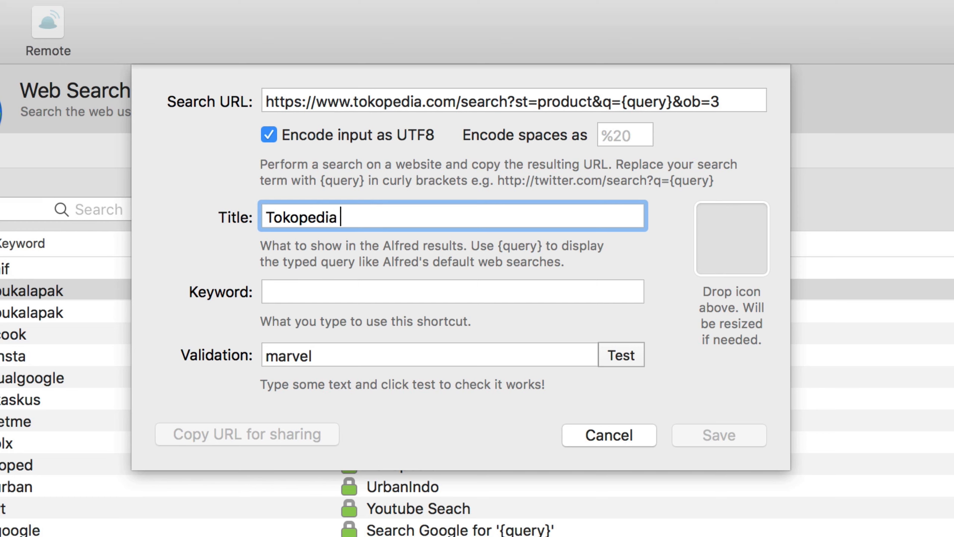
type("search")
key("Tab")
type("toped")
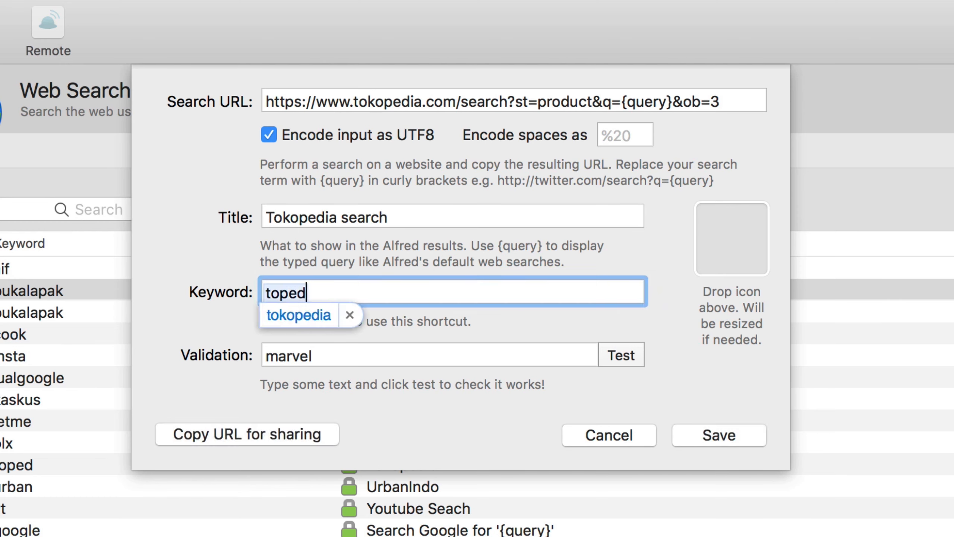
key("Escape")
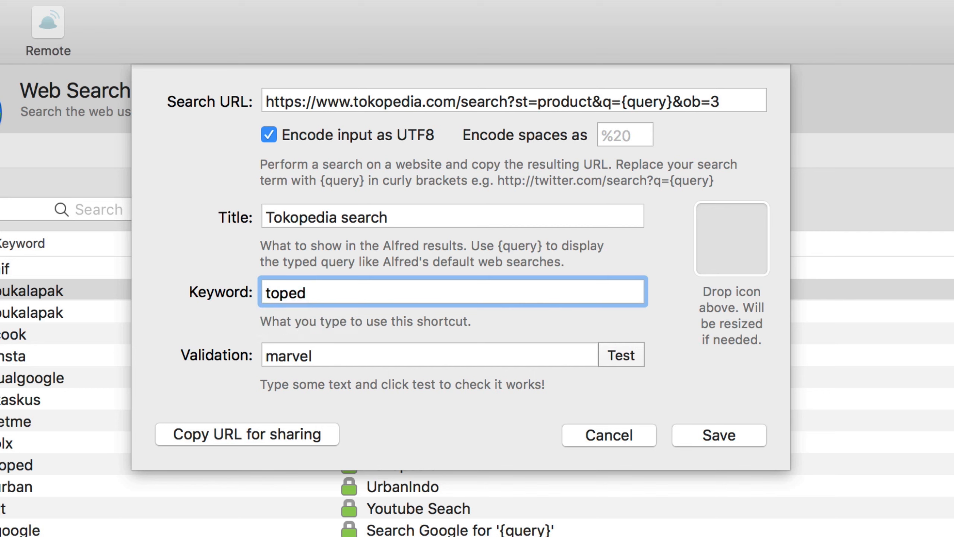
key("Return")
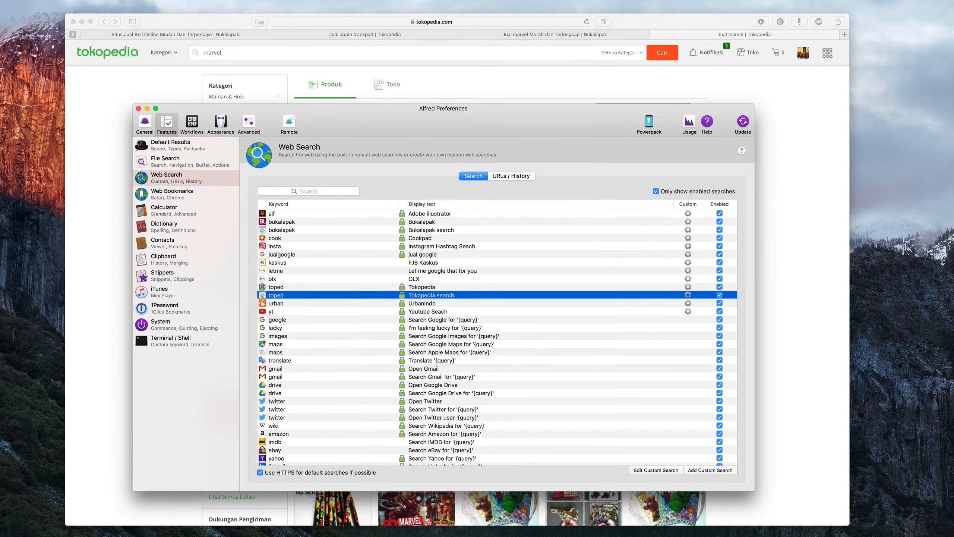
Switch to Safari and search Google for "jual trackpad" in a new tab.
left_click(579, 73)
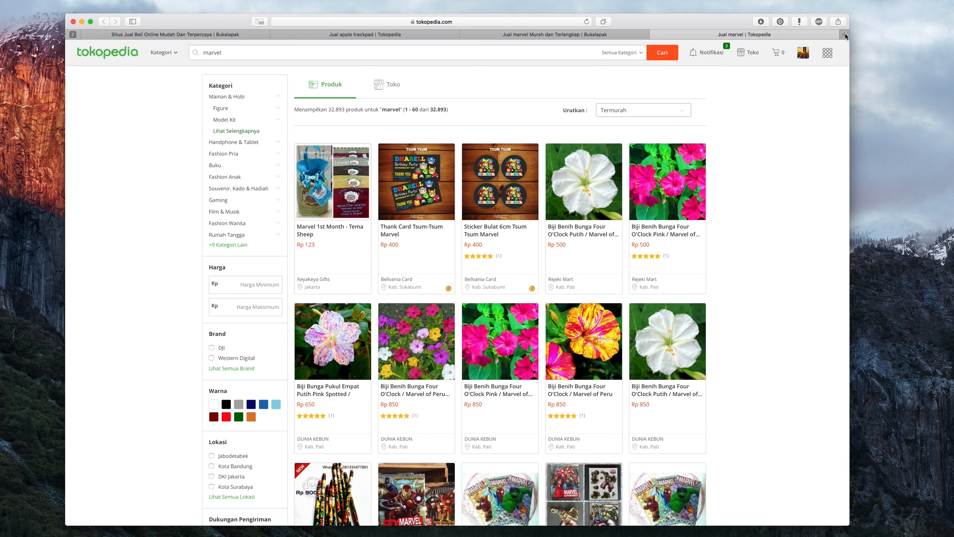
left_click(557, 25)
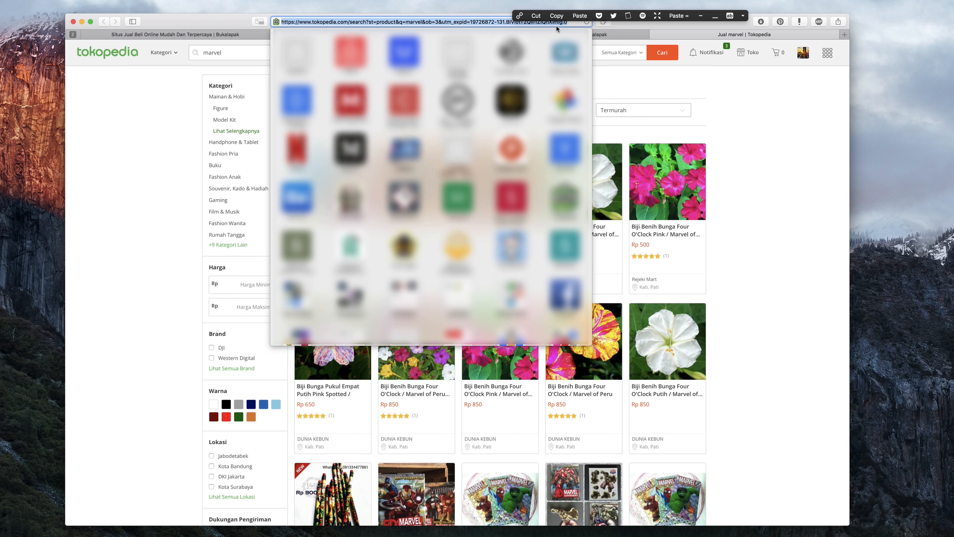
type("jual tra")
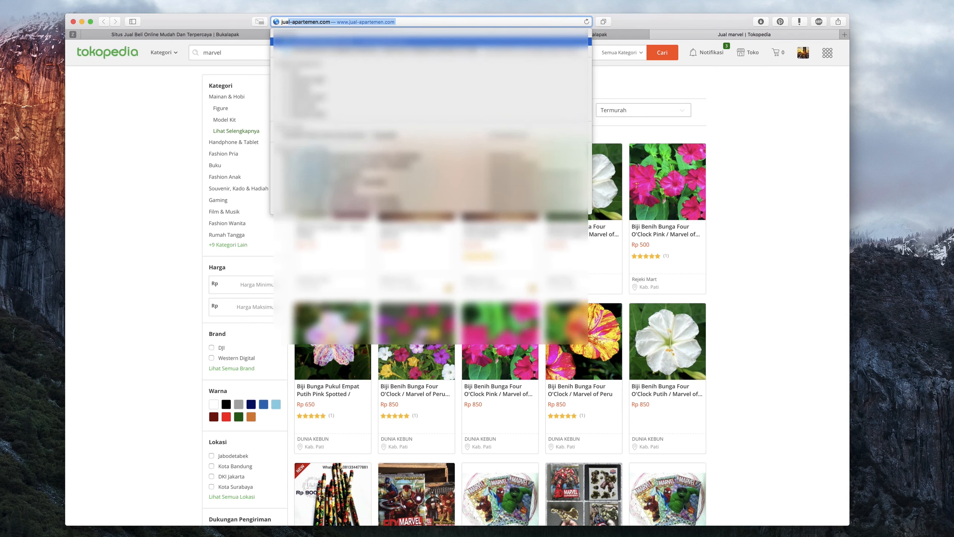
type("ckpad")
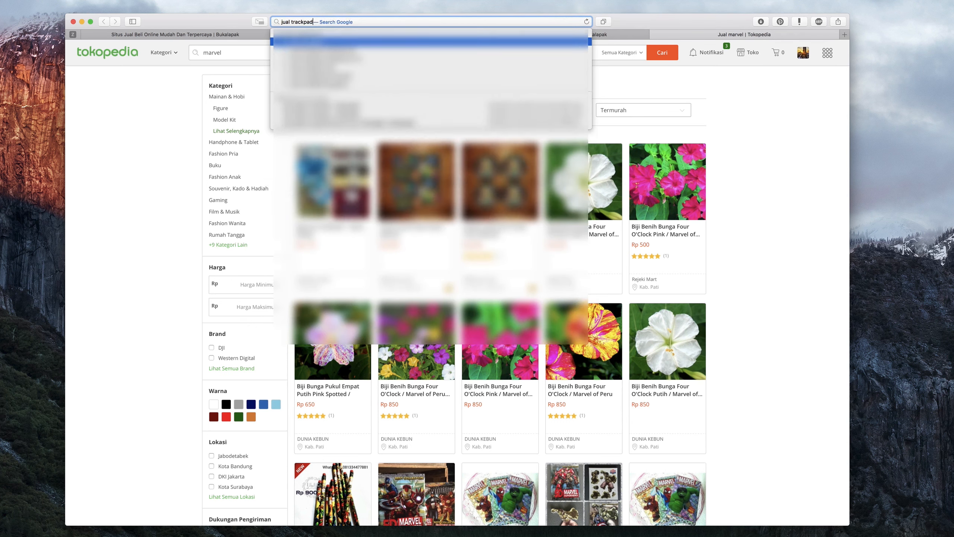
key("Return")
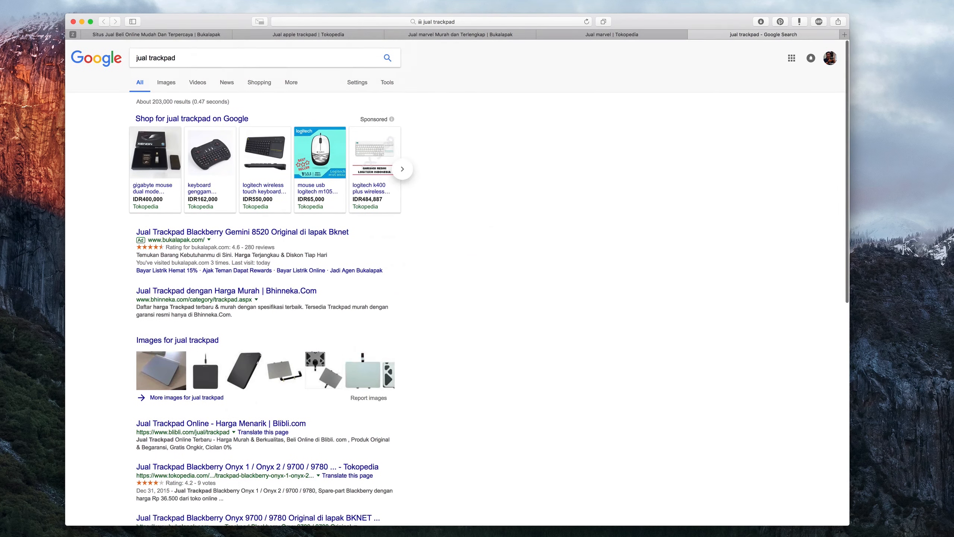
Copy the Google results URL and paste it as the search URL of a new custom search in Alfred Preferences.
left_click(452, 24)
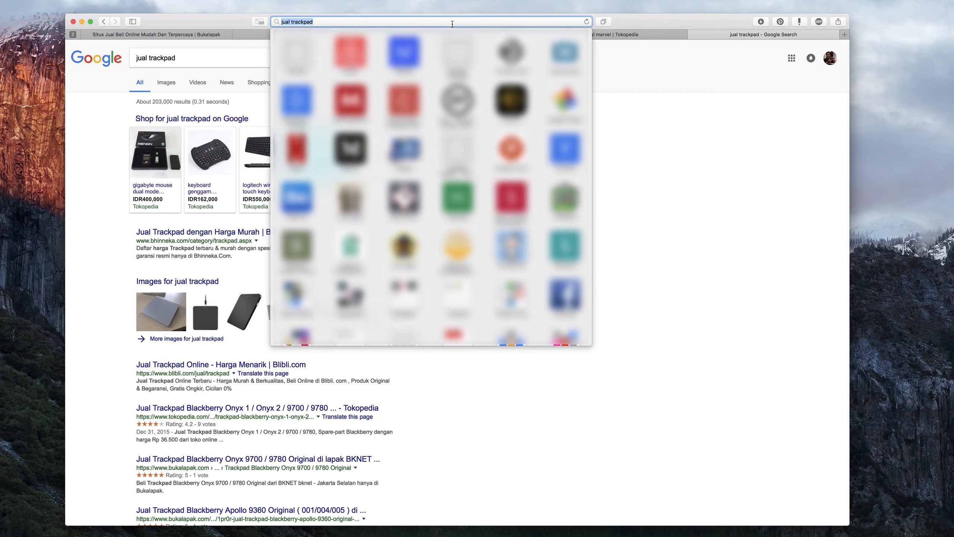
key("super+c")
key("super+Tab")
key("super+v")
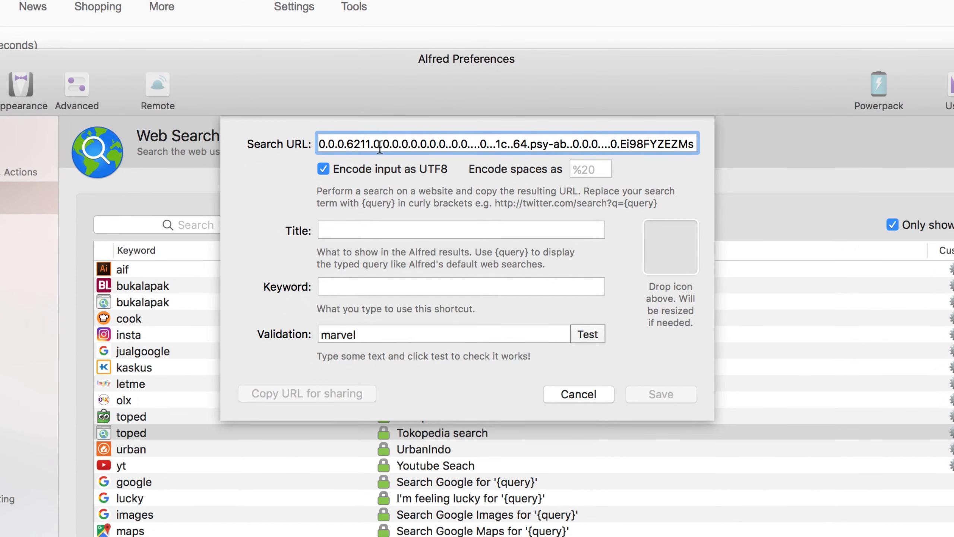
Remove the whole gs_l parameter from the Google search URL so that it ends with oq=jual+trackpad.
left_click_drag(380, 146, 284, 142)
left_click(378, 150)
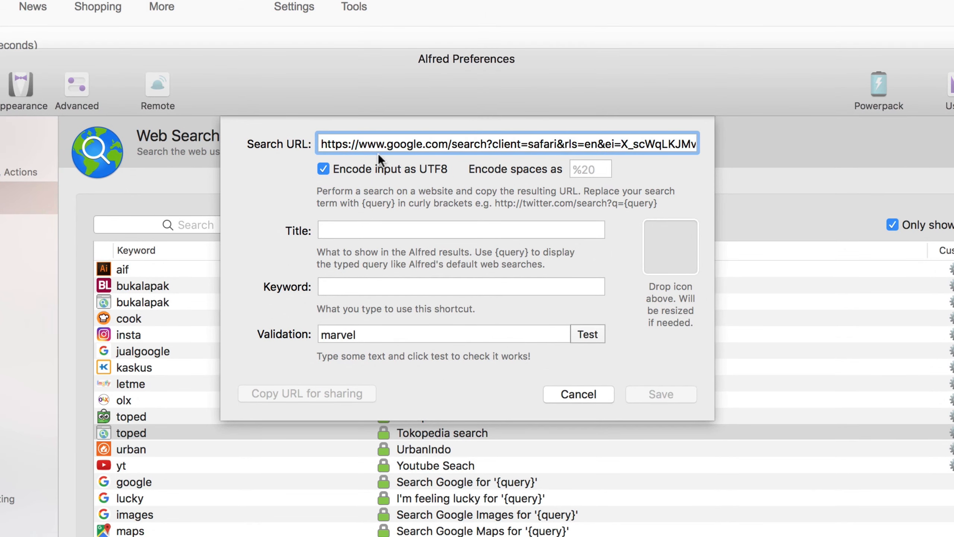
left_click(499, 147)
left_click_drag(648, 143, 761, 142)
left_click(617, 143)
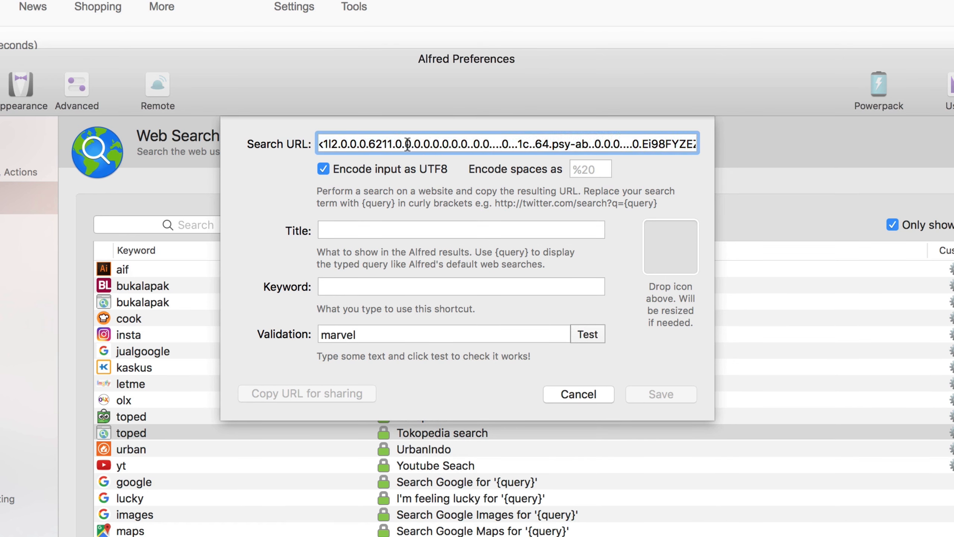
left_click_drag(404, 143, 466, 212)
key("BackSpace")
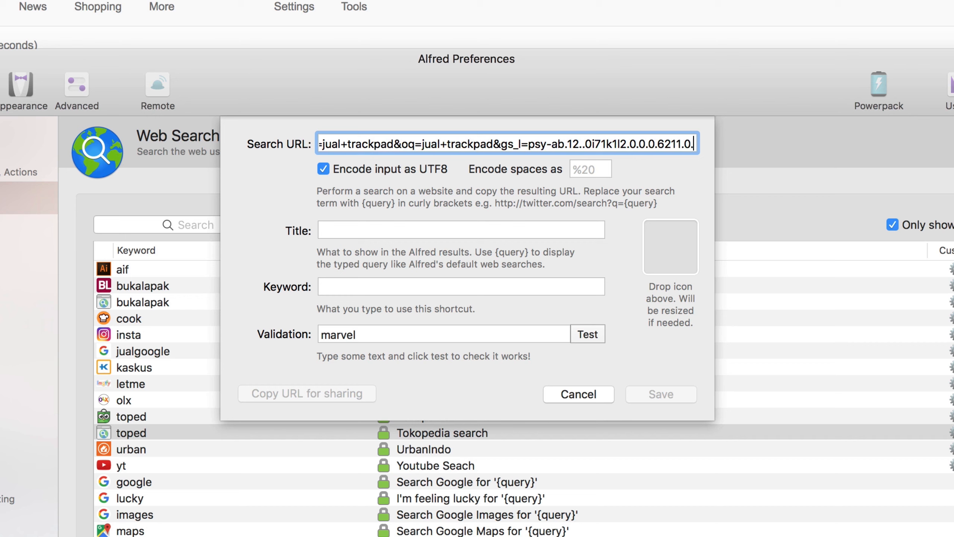
key("alt+shift+Left")
key("alt+shift+Left")
key("alt+shift+Left")
key("alt+shift+Left")
key("BackSpace")
key("BackSpace")
key("BackSpace")
key("BackSpace")
key("BackSpace")
key("BackSpace")
key("BackSpace")
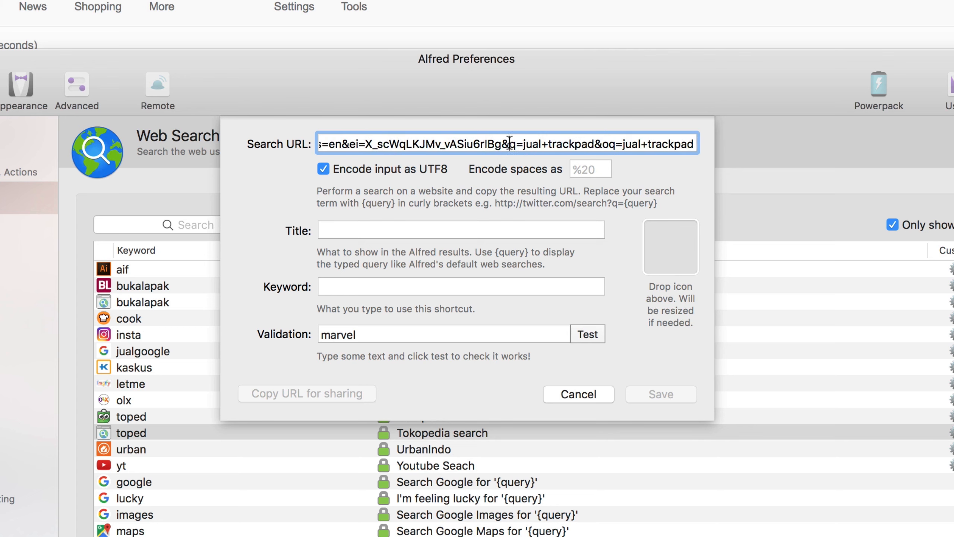
left_click_drag(509, 143, 768, 163)
left_click(631, 143)
key("BackSpace")
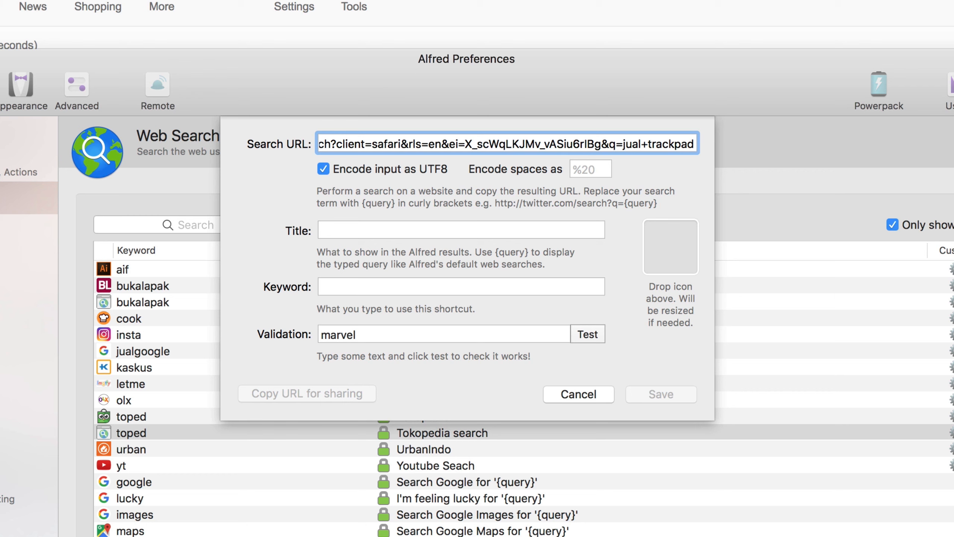
left_click_drag(602, 144, 435, 144)
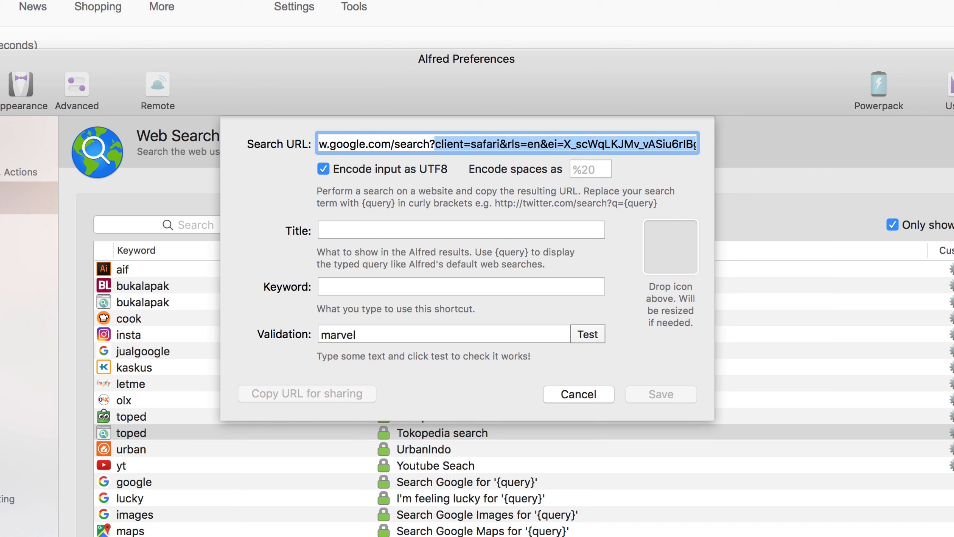
key("BackSpace")
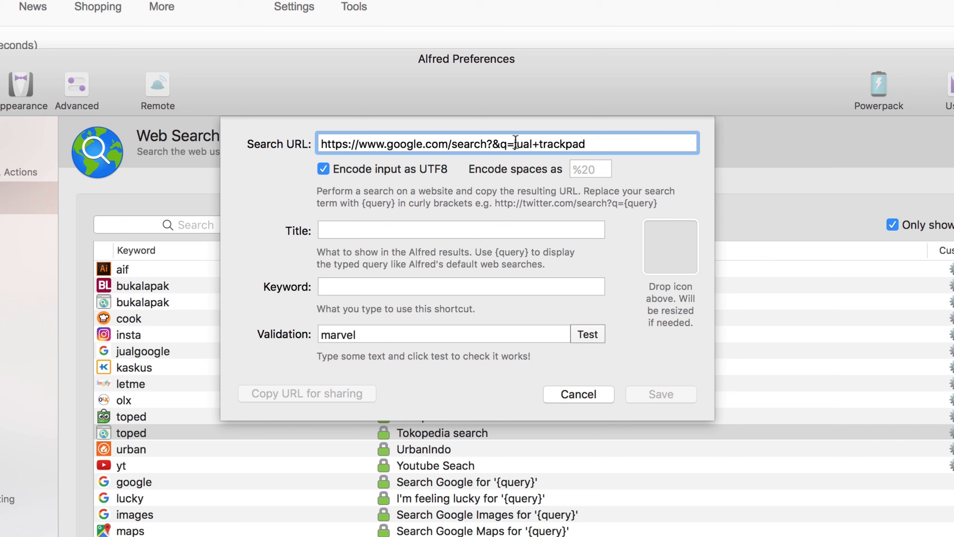
Try {query} in place of "jual+trackpad" in the search URL, test it with "marvel", and undo the replacement.
left_click_drag(515, 144, 671, 150)
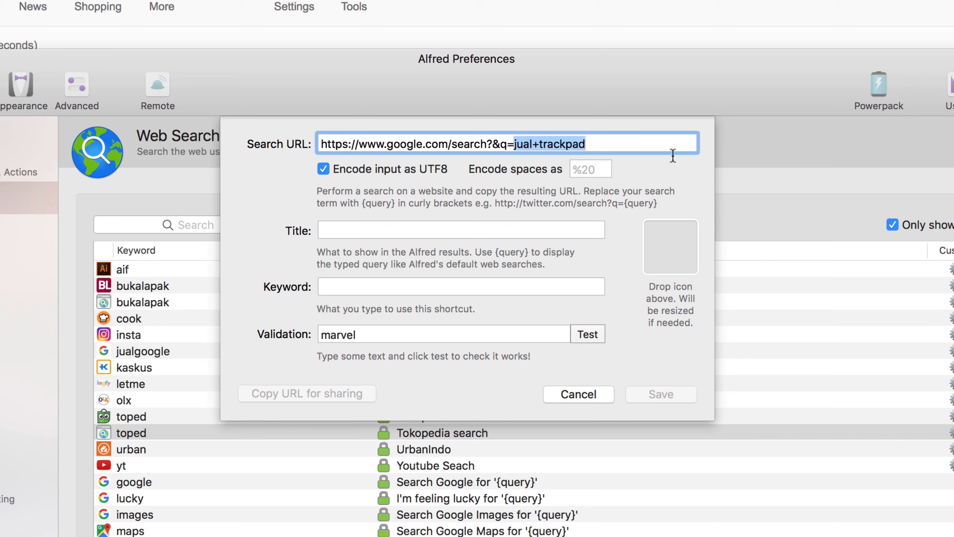
type("{")
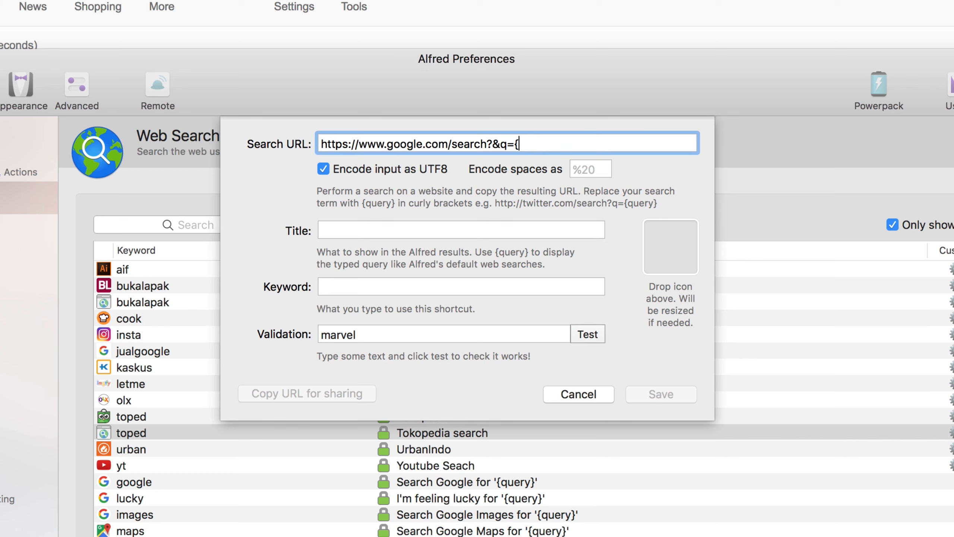
type("query}")
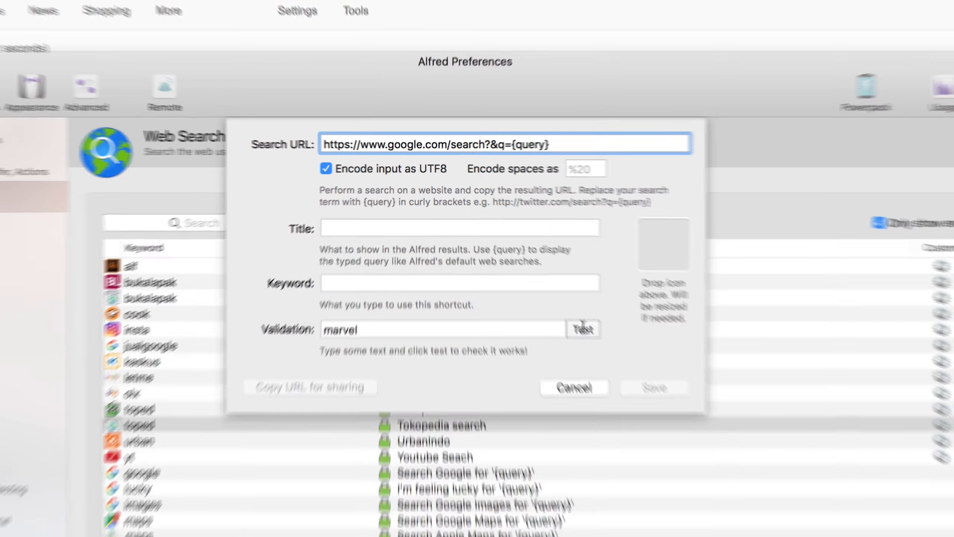
left_click(587, 333)
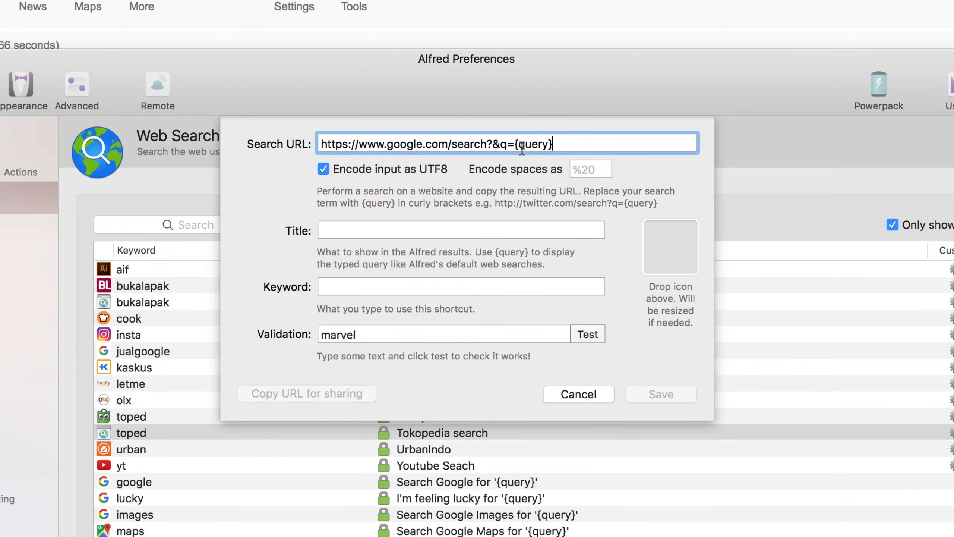
key("super+z")
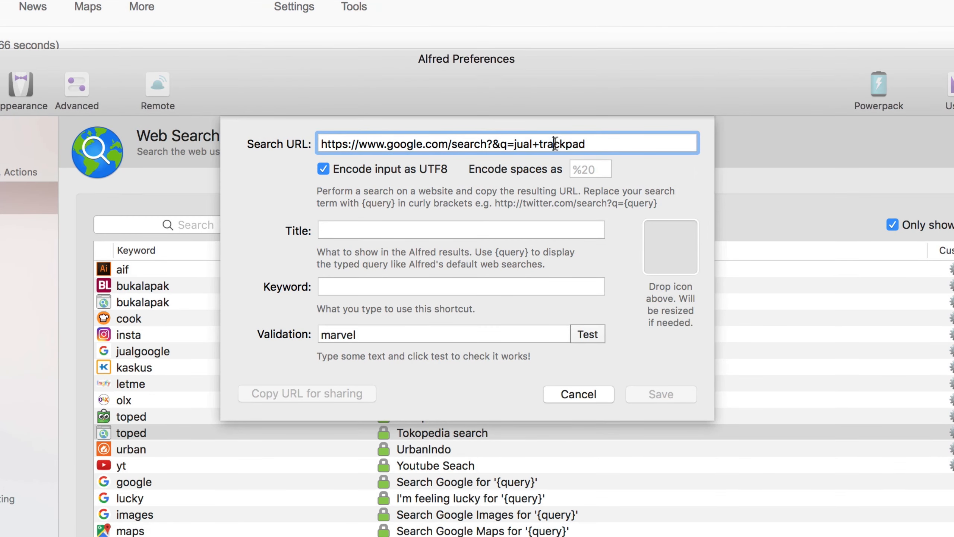
Replace only the word "trackpad" in the search URL with {query}, keeping the jual+ prefix.
double_click(556, 144)
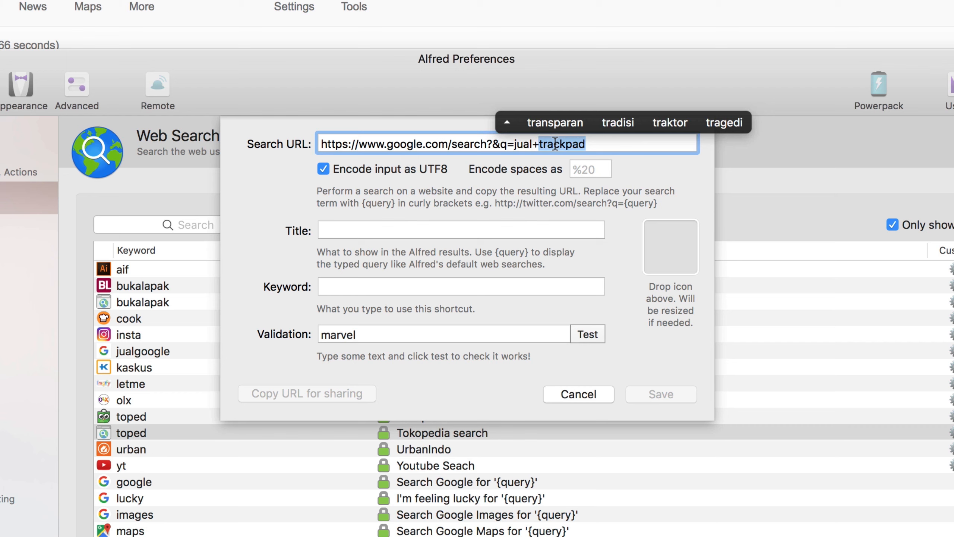
key("BackSpace")
type("{quer")
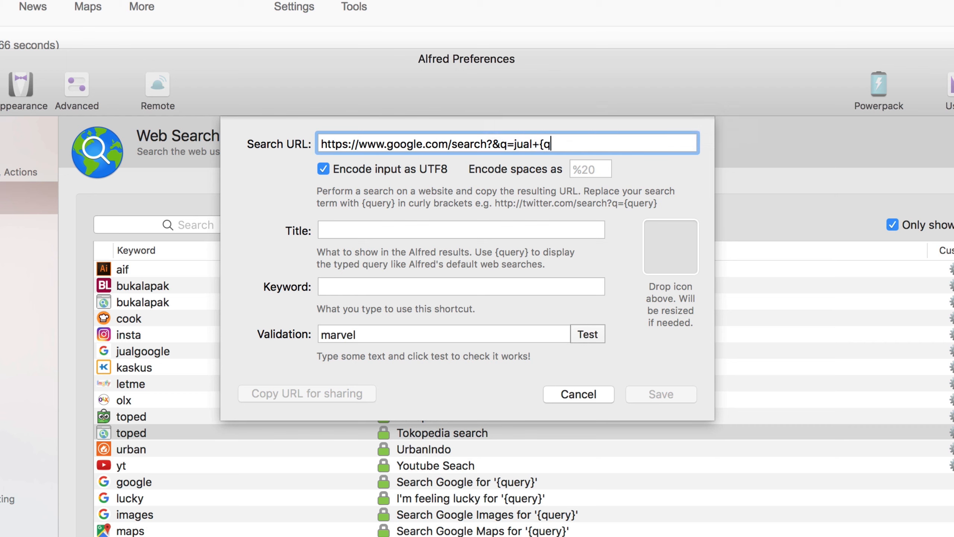
type("y}")
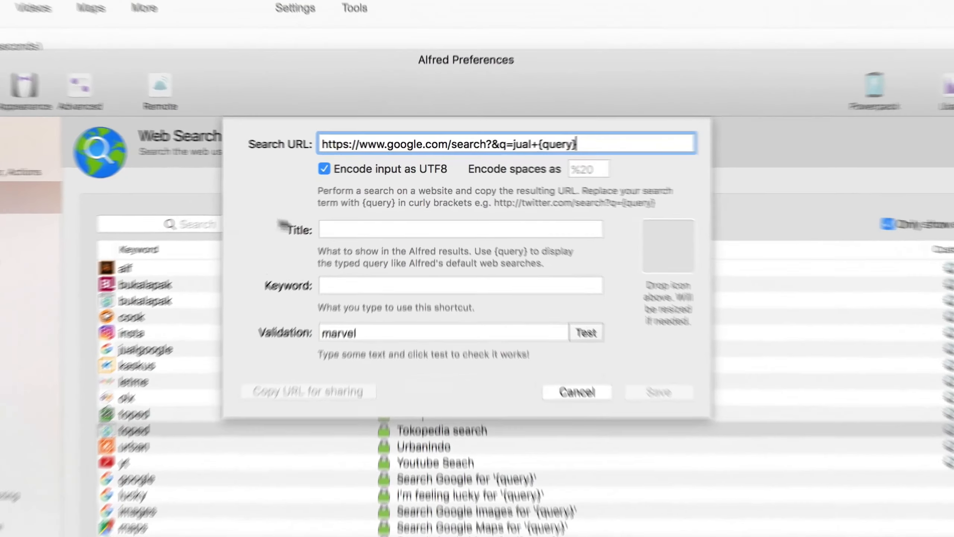
Title the Google custom search "Cari barang di google".
left_click(338, 230)
type("Cari b")
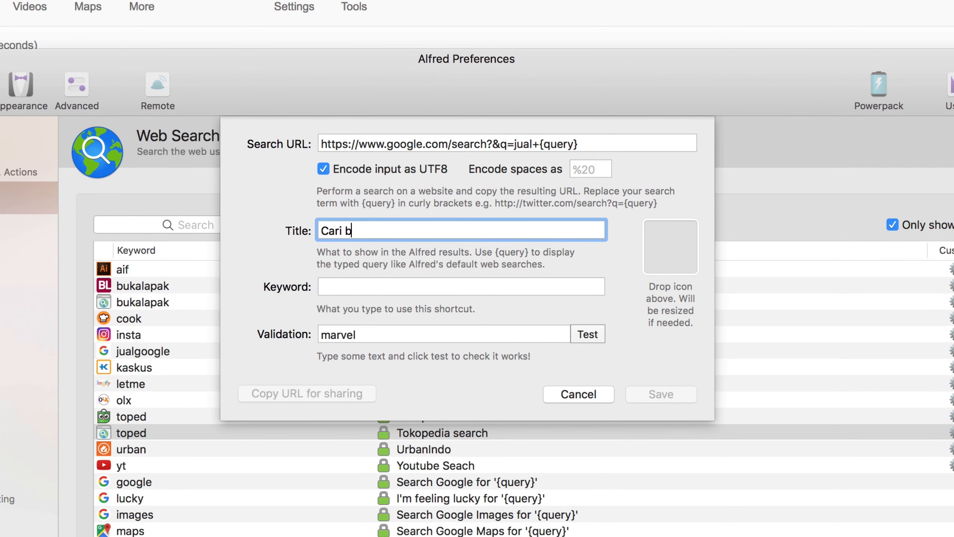
type("arang di gogl")
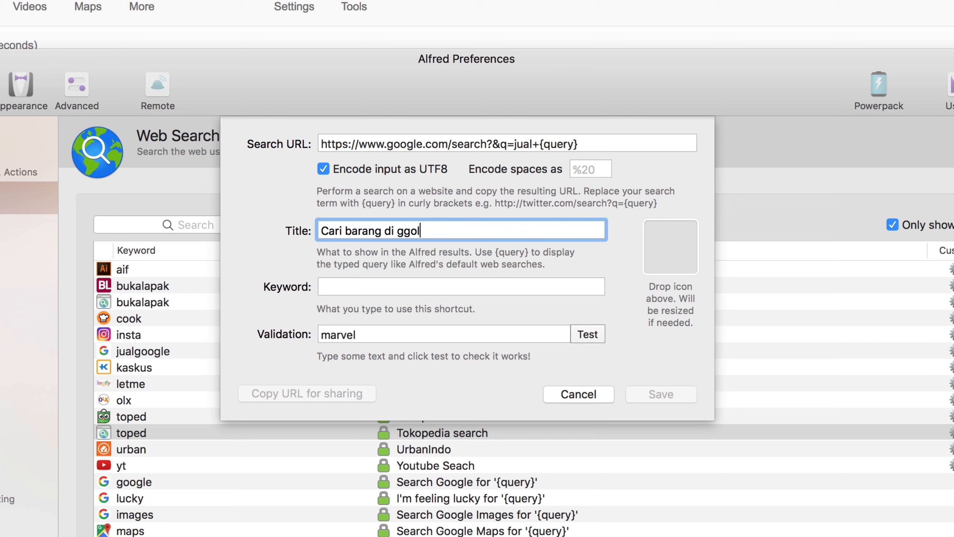
key("BackSpace")
key("BackSpace")
key("BackSpace")
type("oogle")
key("Tab")
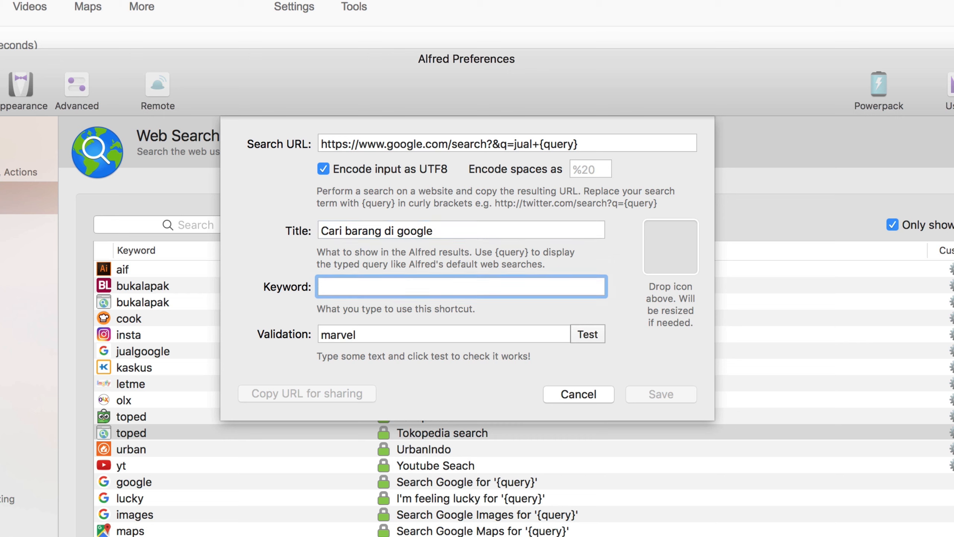
Set the Google custom search's keyword to caribaranggoogle and save the search.
type("car")
key("BackSpace")
key("BackSpace")
key("BackSpace")
type("g")
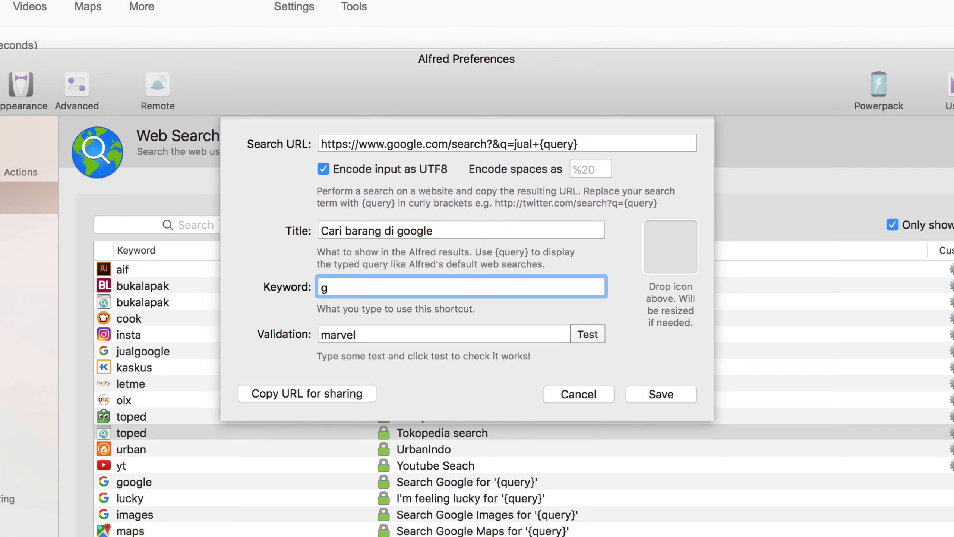
key("BackSpace")
type("cari_bar")
type("ang")
type("_")
key("BackSpace")
key("BackSpace")
key("BackSpace")
key("BackSpace")
key("BackSpace")
key("BackSpace")
key("BackSpace")
key("BackSpace")
type("baranggoogle")
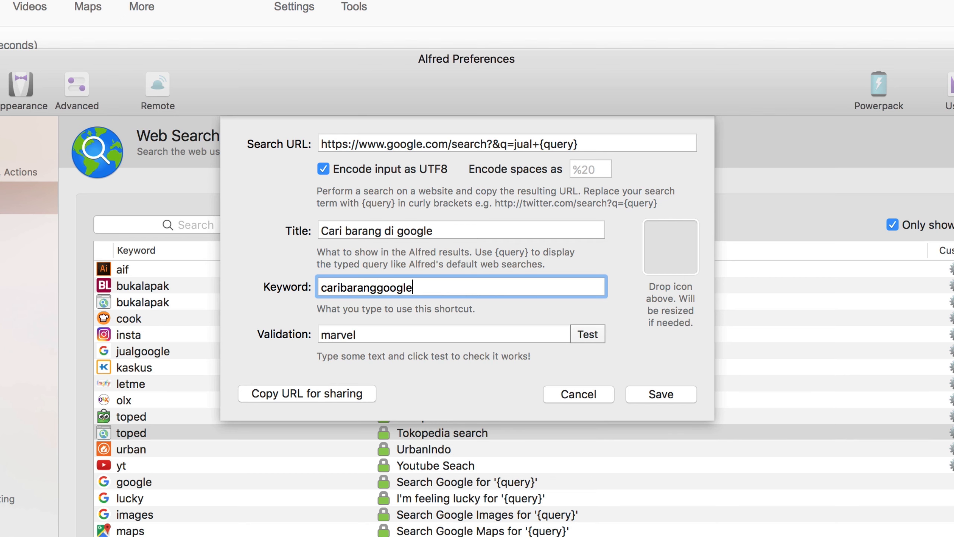
key("Return")
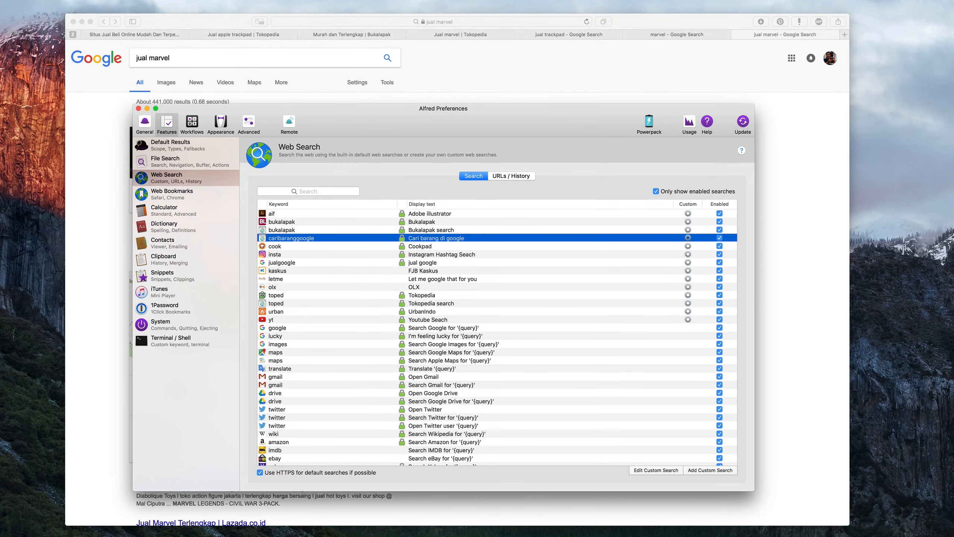
key("super+w")
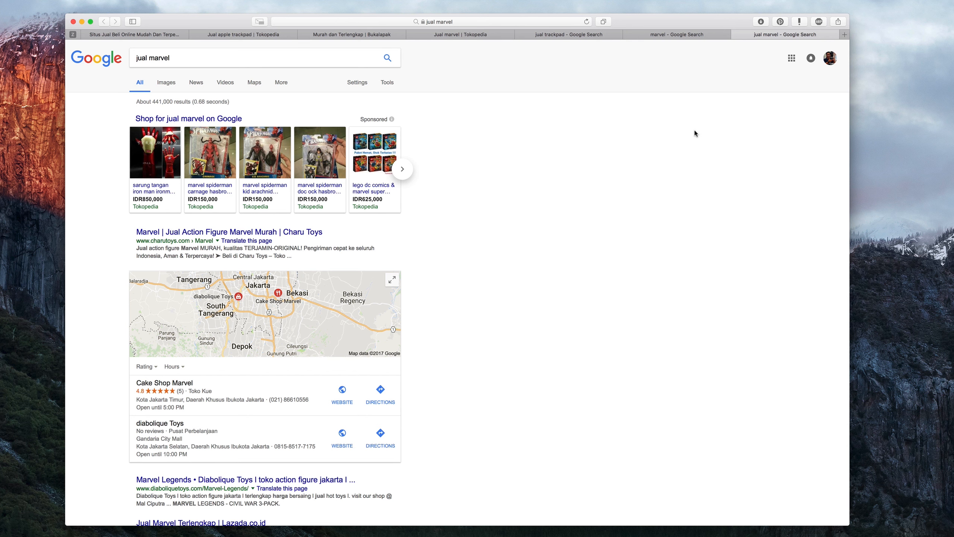
key("super+Tab")
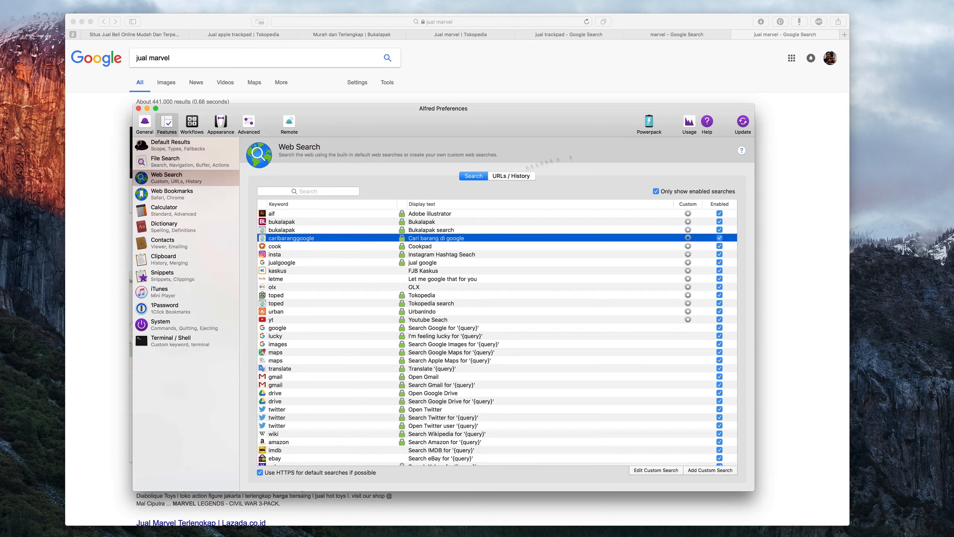
left_click(293, 232)
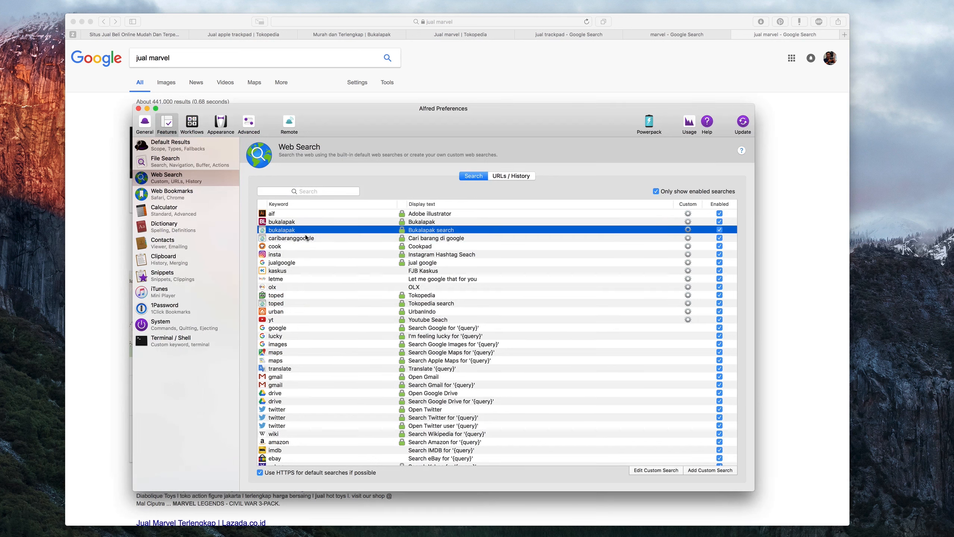
left_click(289, 239)
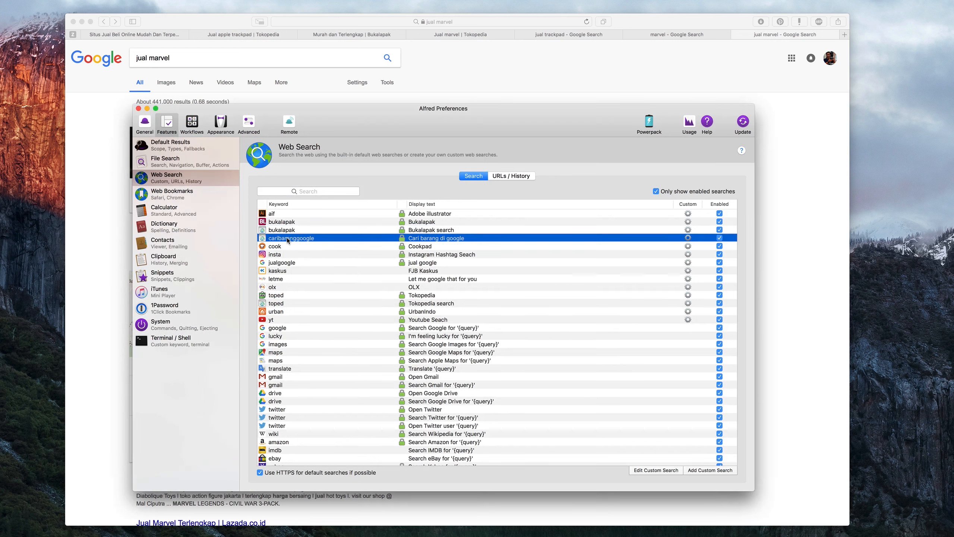
left_click(283, 304)
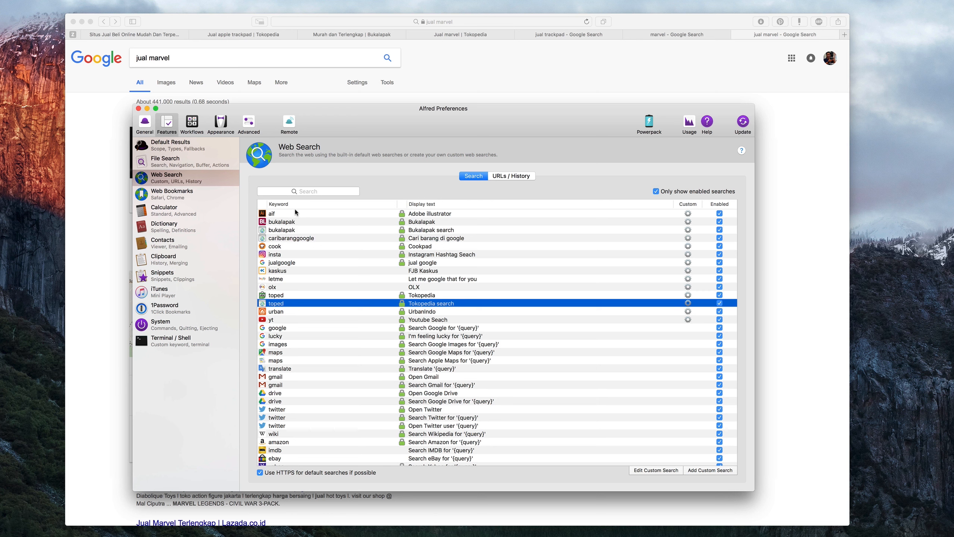
left_click(283, 230)
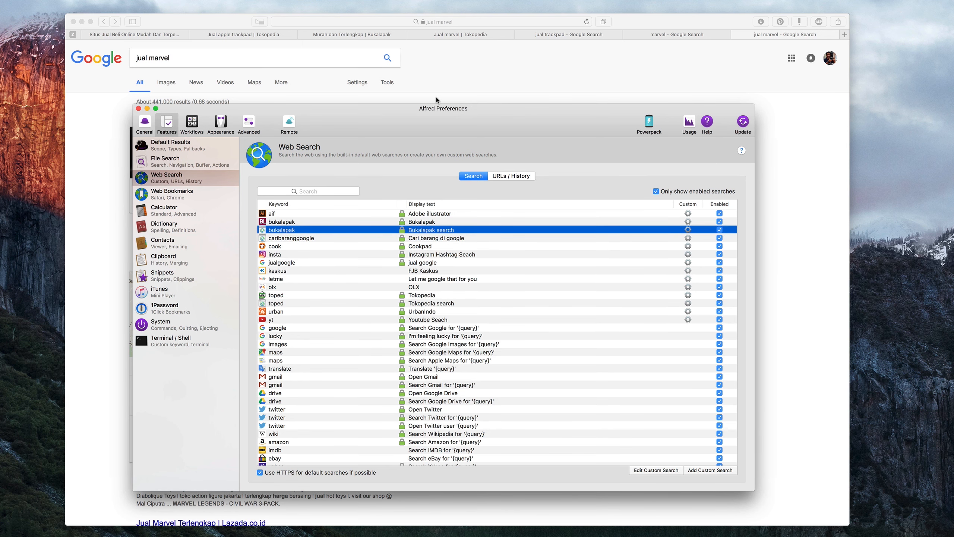
left_click(441, 88)
key("alt+space")
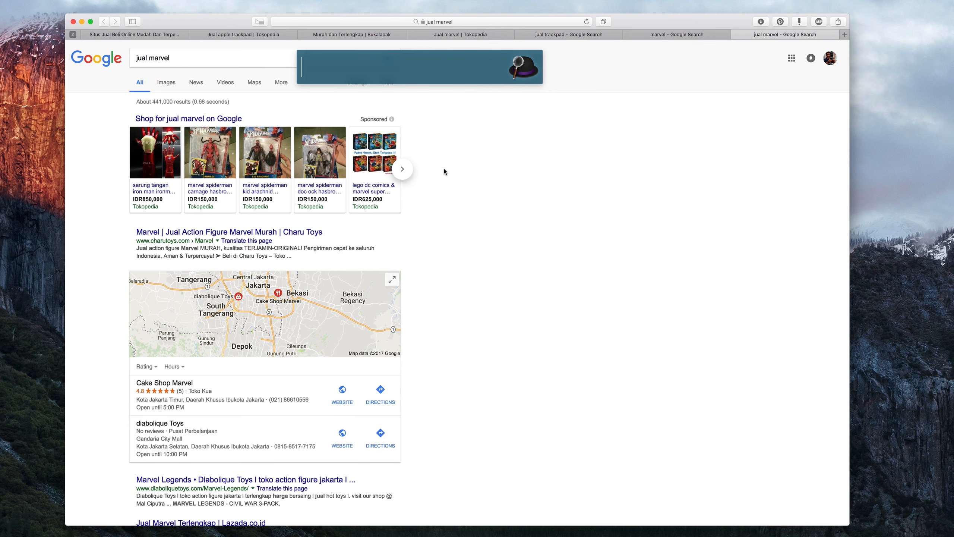
key("Escape")
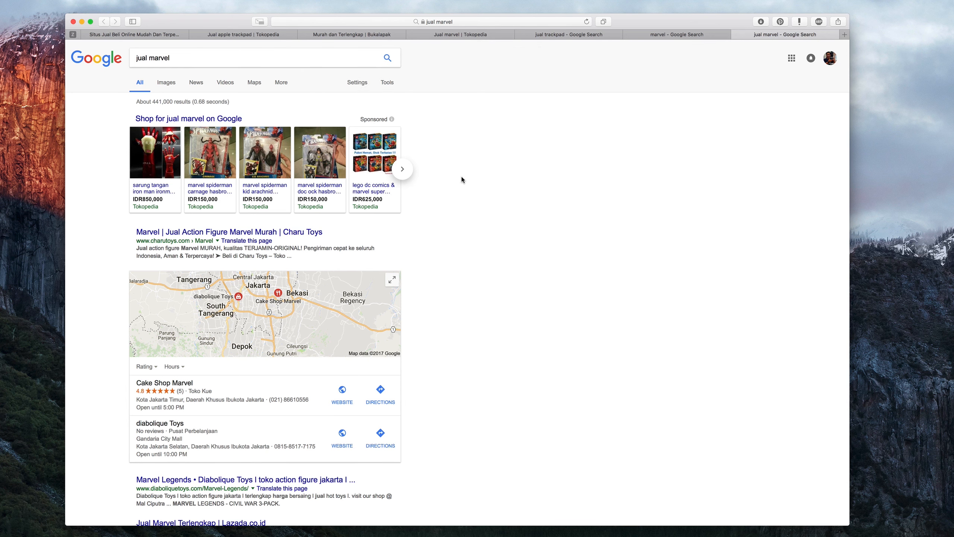
key("super+Tab")
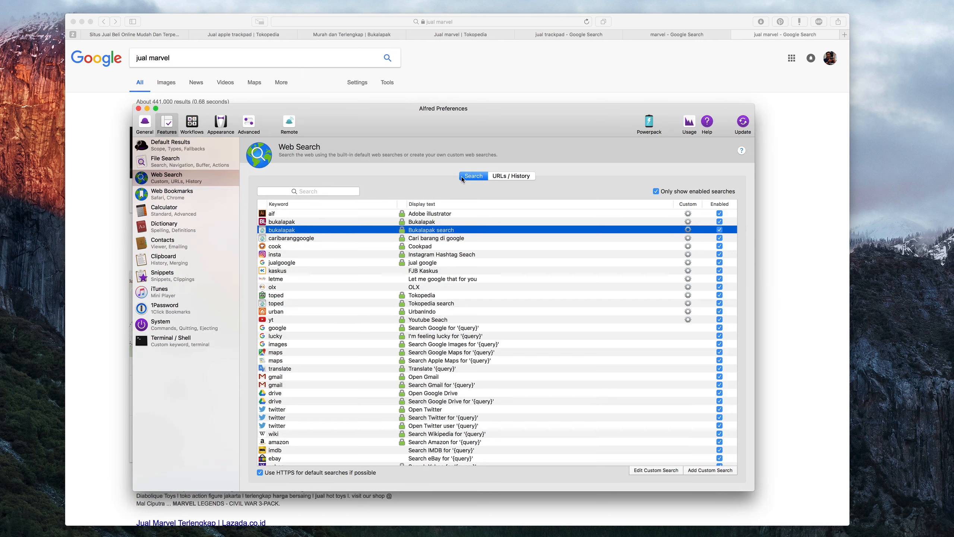
Run the custom Bukalapak search from the Alfred prompt with the query "toy groot".
key("alt+space")
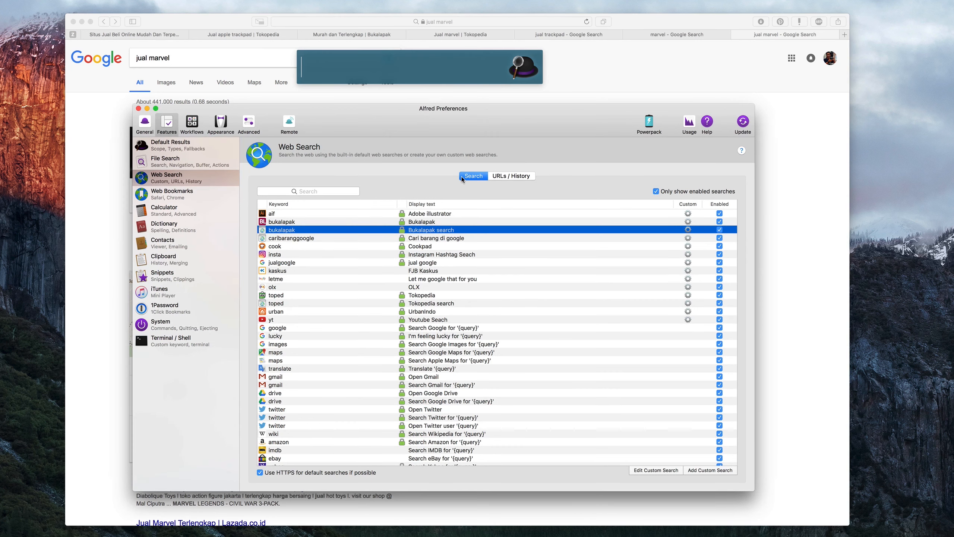
type("buka")
key("Down")
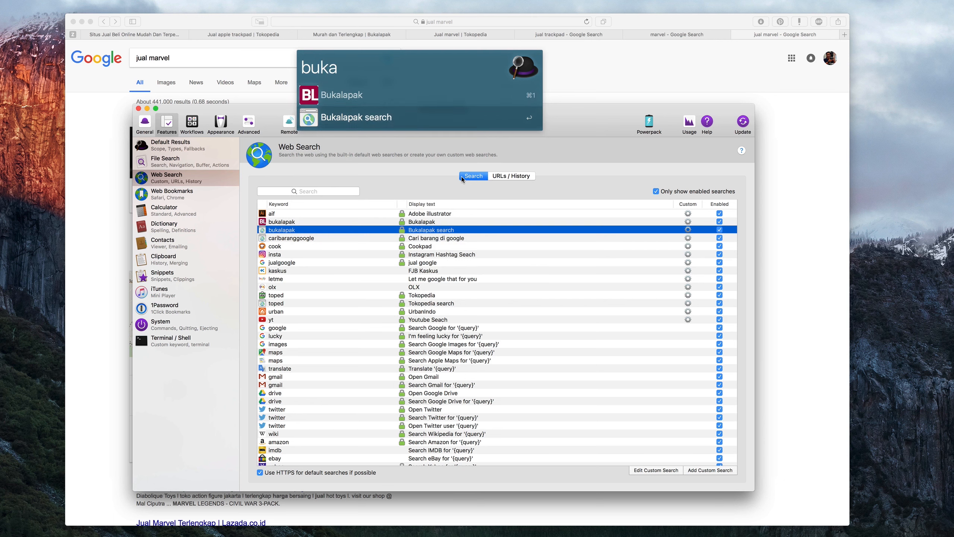
key("Tab")
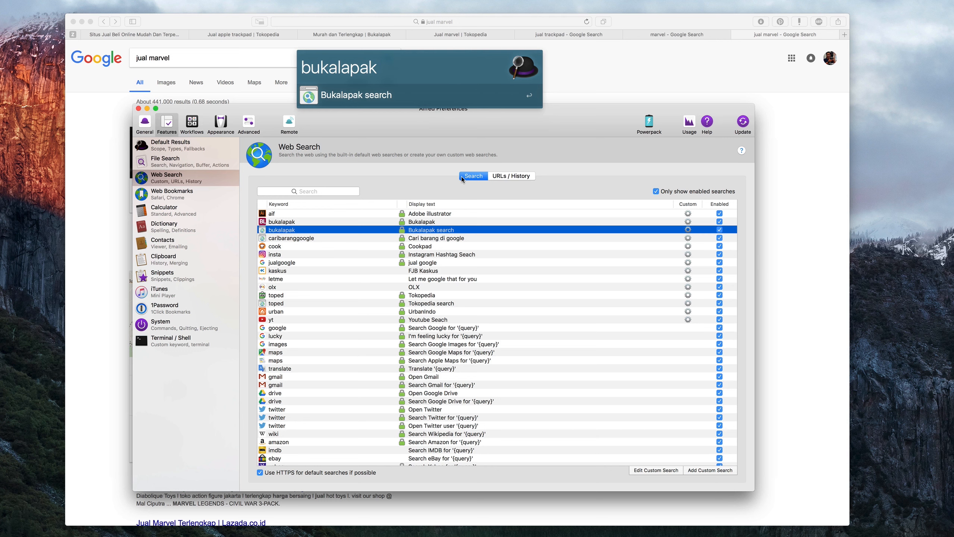
type("mainan")
key("alt+shift+Left")
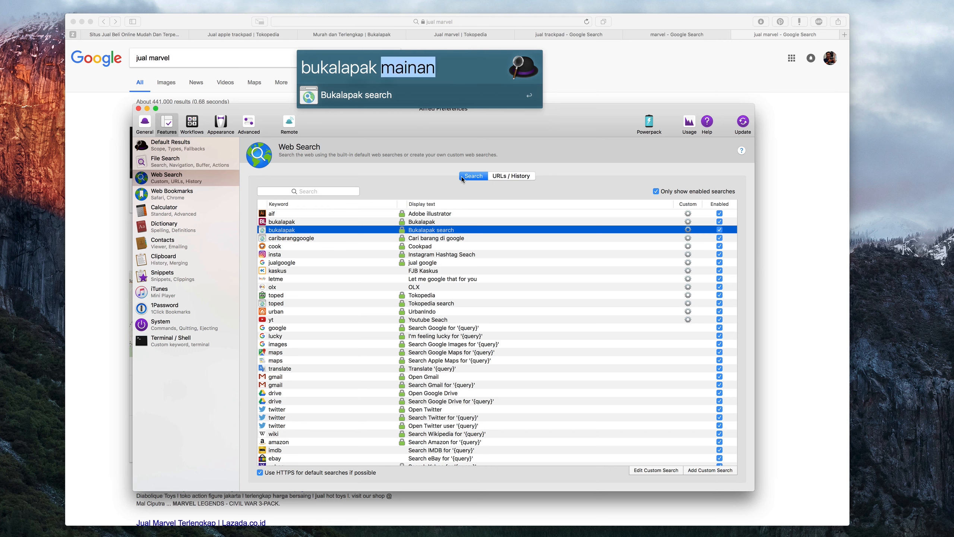
type("toy groot")
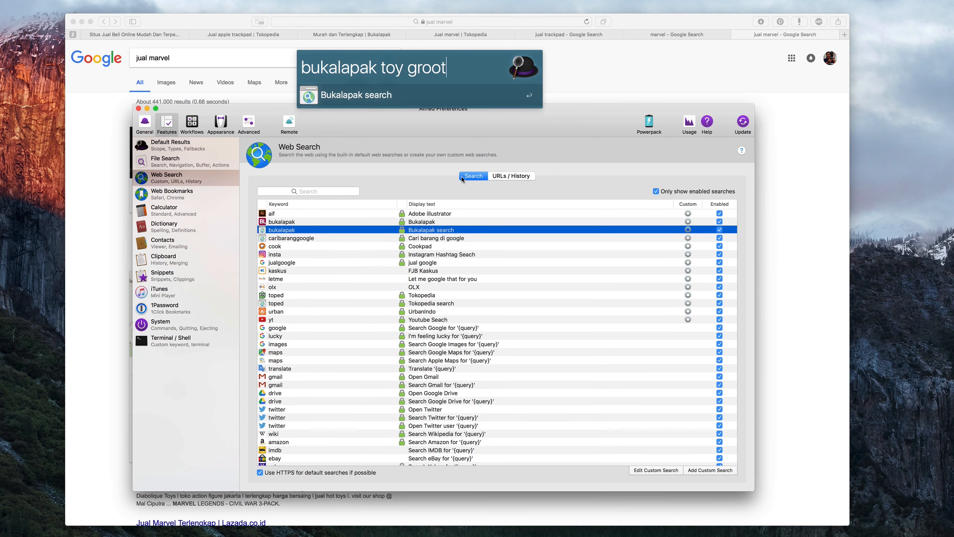
key("Return")
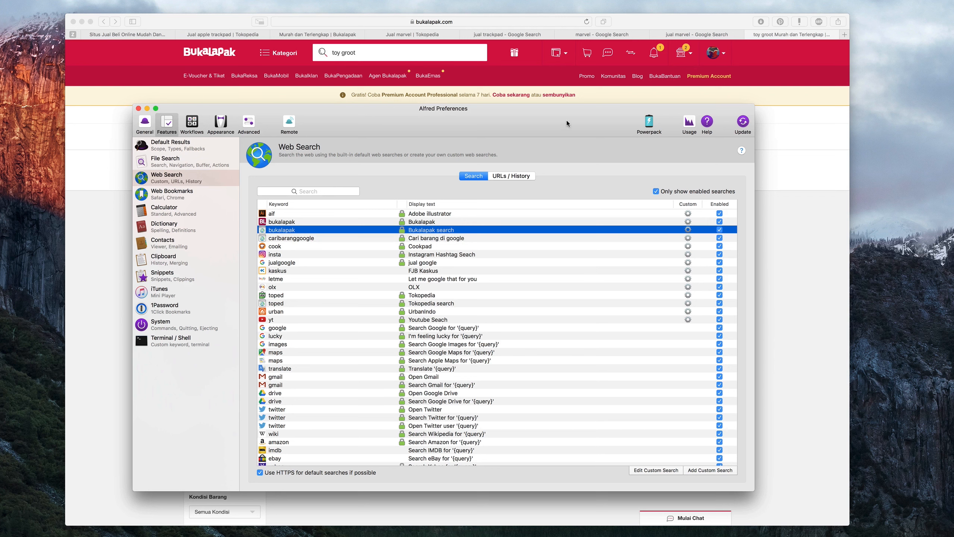
Start a new blank Alfred workflow and name it "Cari barang".
left_click(198, 122)
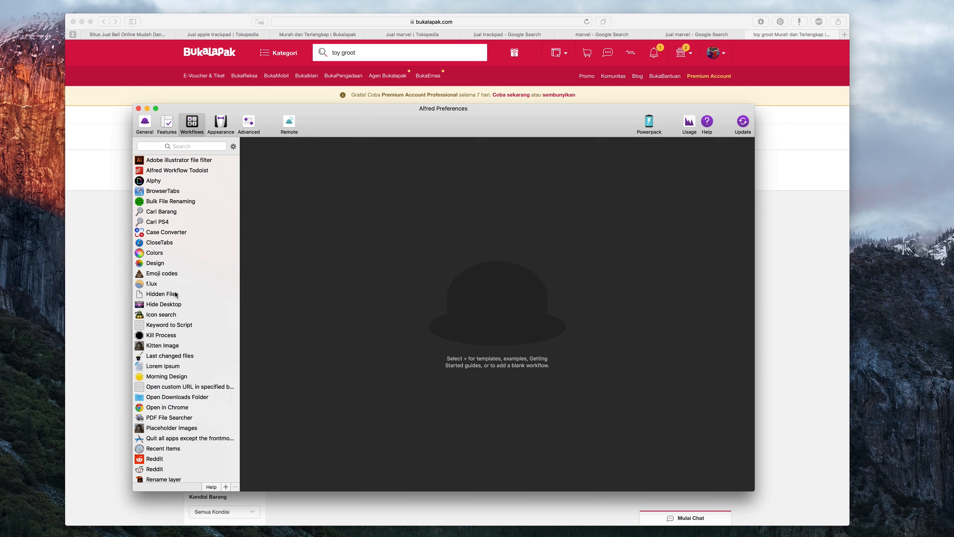
left_click(226, 487)
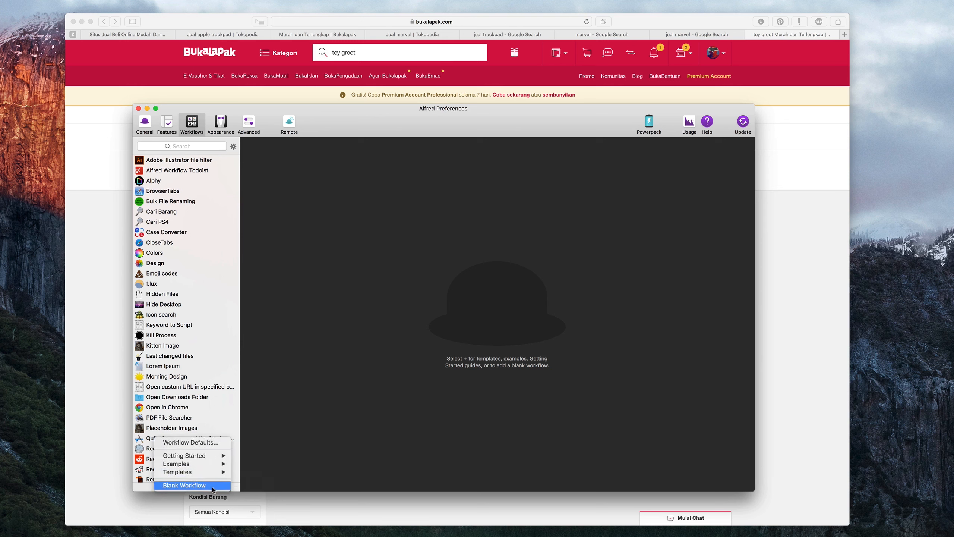
left_click(212, 486)
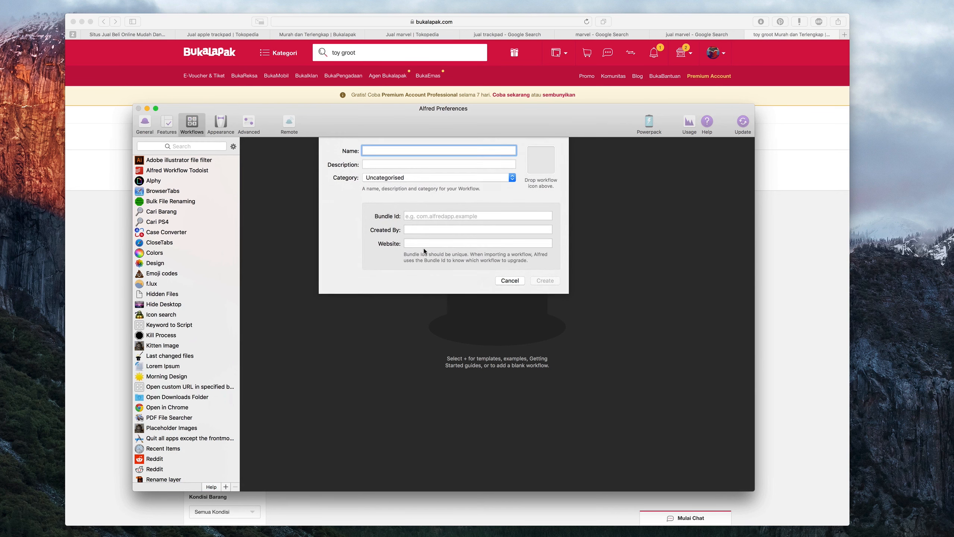
type("Cari barang")
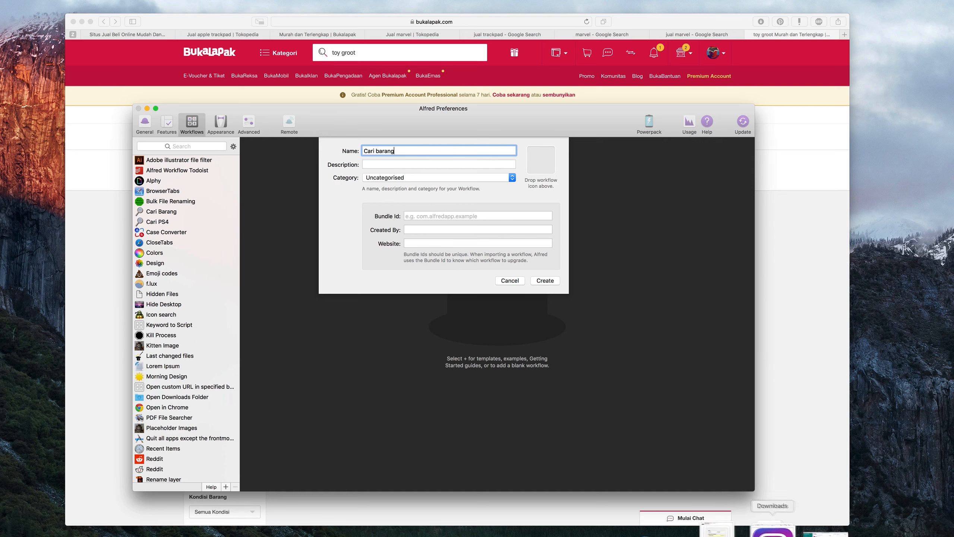
Switch to Safari and search Google Images for "ecommerce icon" in a new tab.
left_click(761, 531)
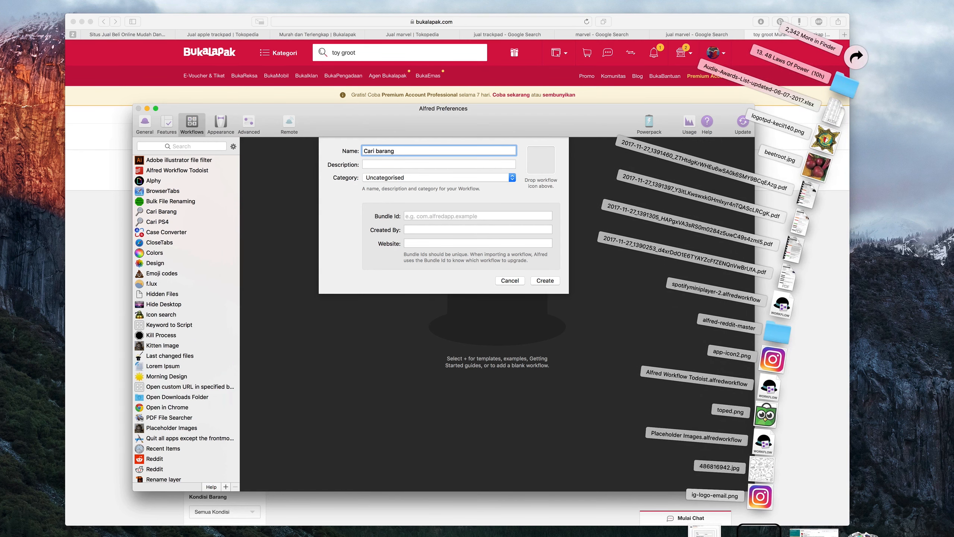
left_click(610, 150)
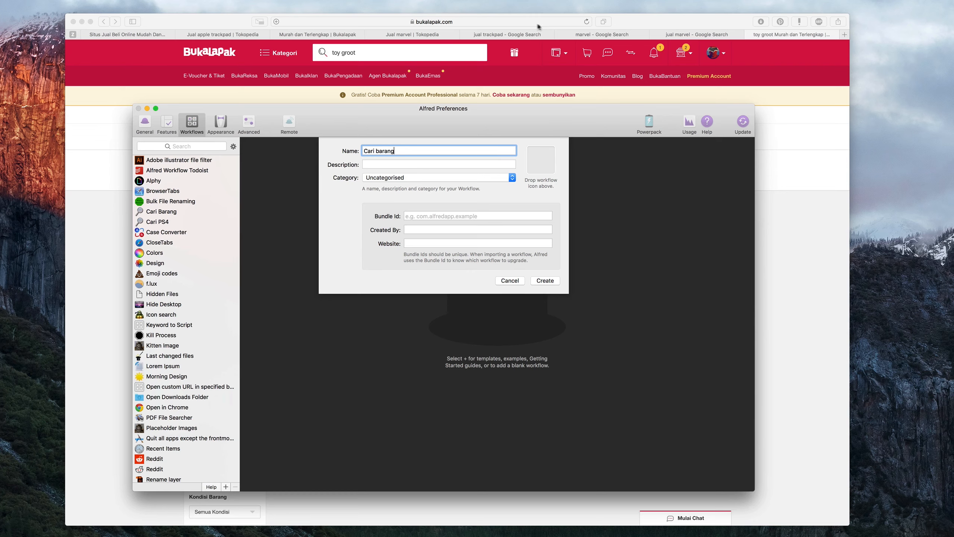
left_click(526, 20)
type("e")
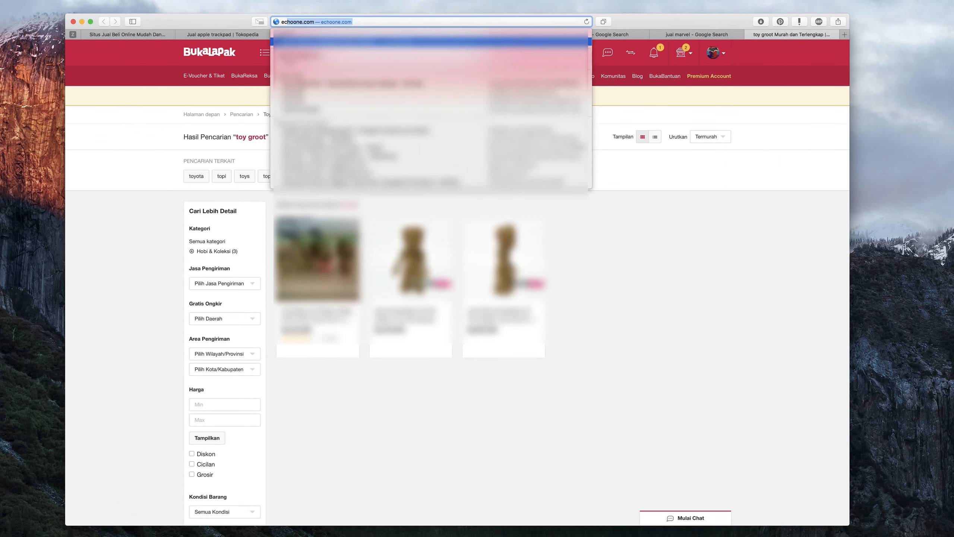
type("commerce icon")
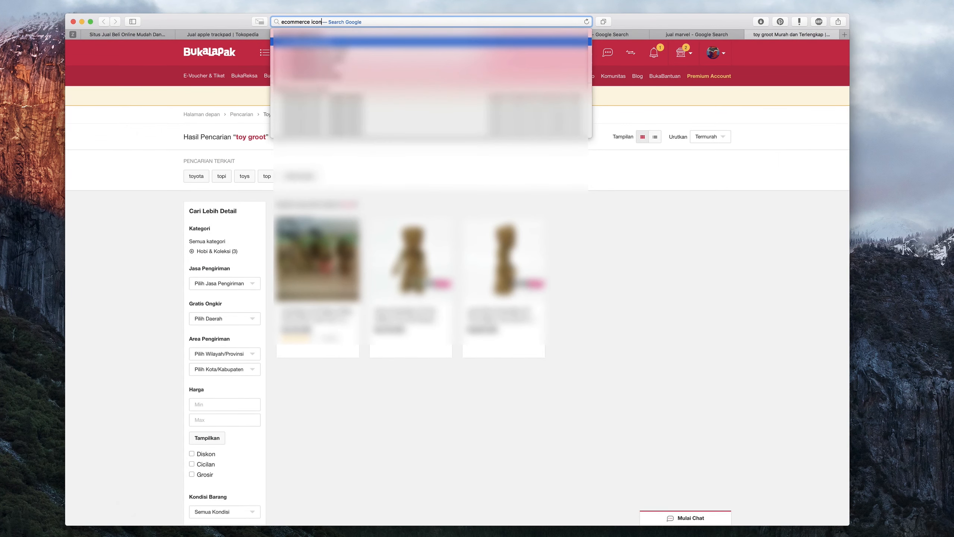
key("super+Return")
key("ctrl+Tab")
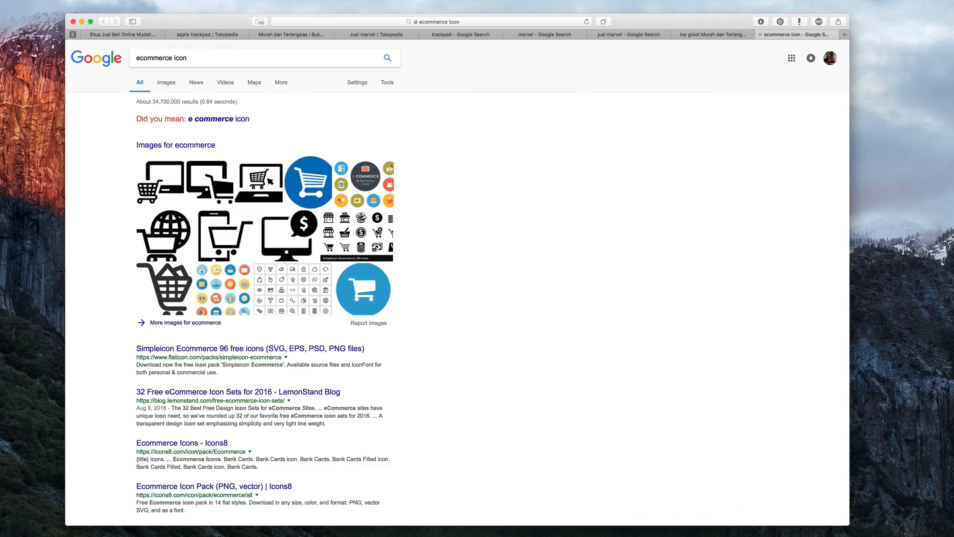
left_click(165, 83)
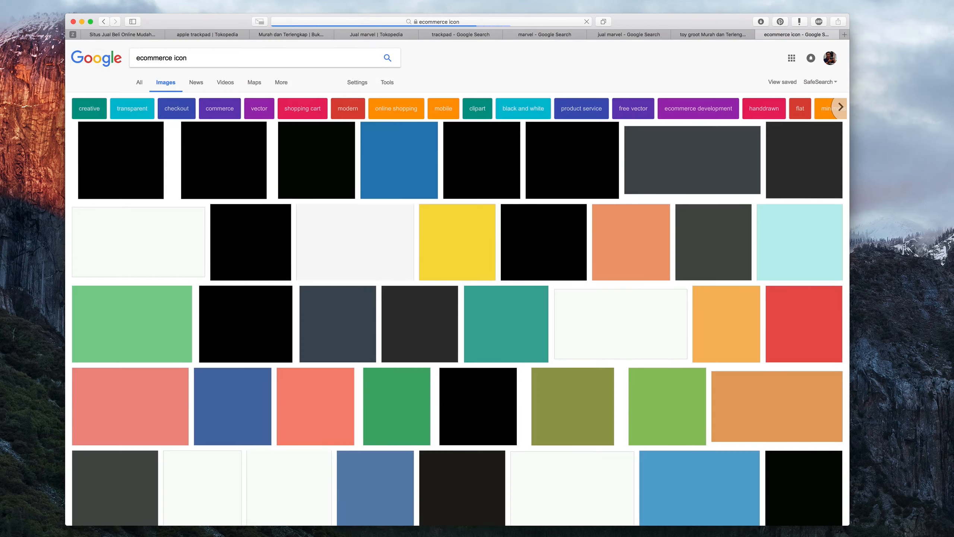
Open the red circular shopping cart image and use it as the new workflow's icon in Alfred Preferences.
left_click(804, 323)
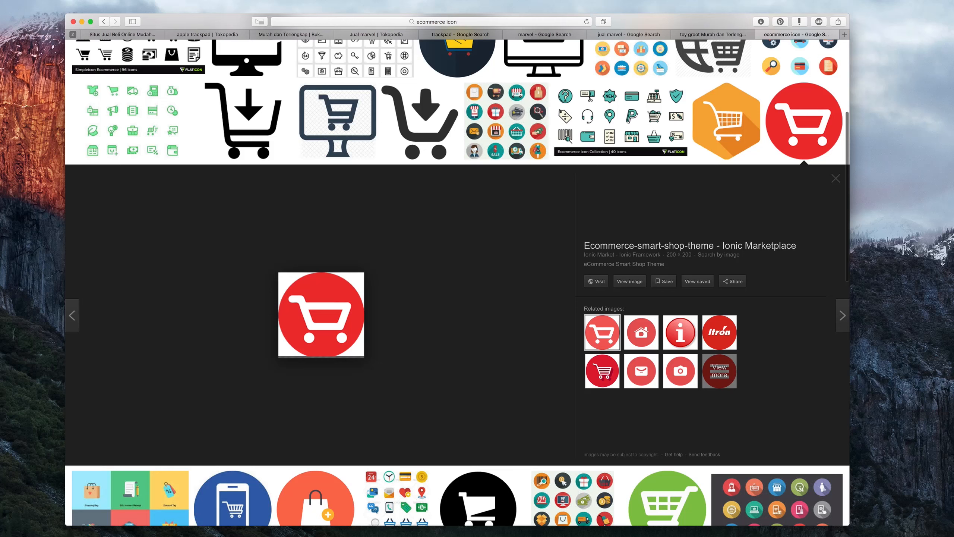
left_click_drag(321, 315, 541, 160)
key("super+Tab")
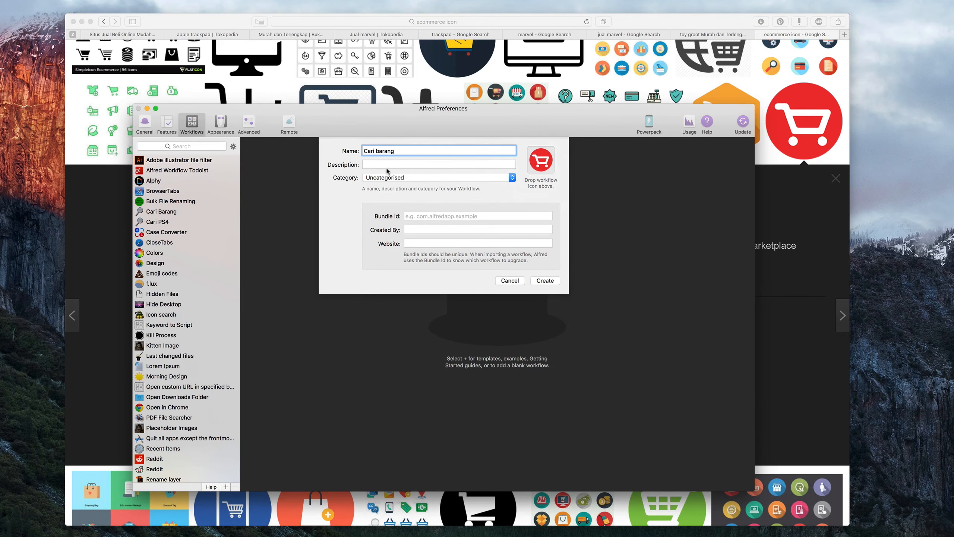
Set the workflow's category to Internet and enter the creator's name in its details.
left_click(401, 177)
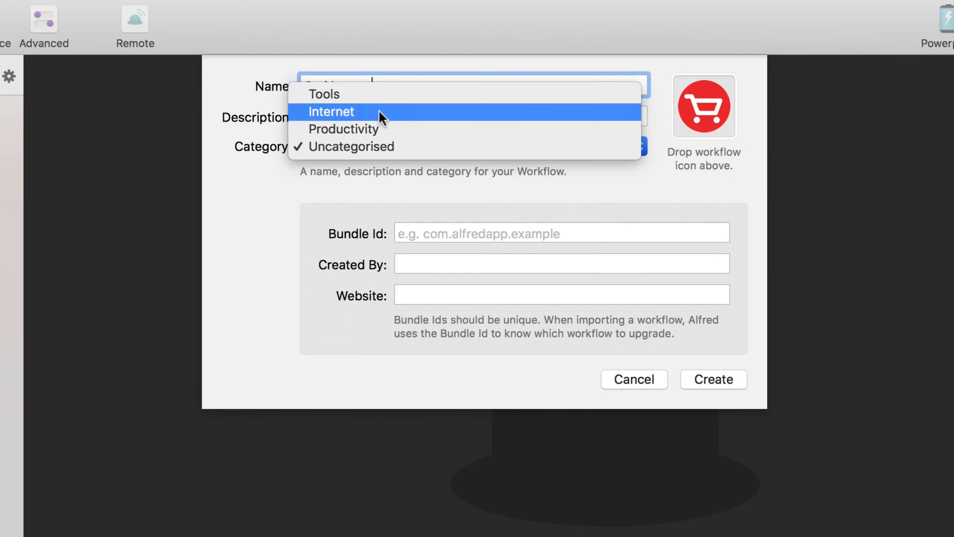
left_click(382, 118)
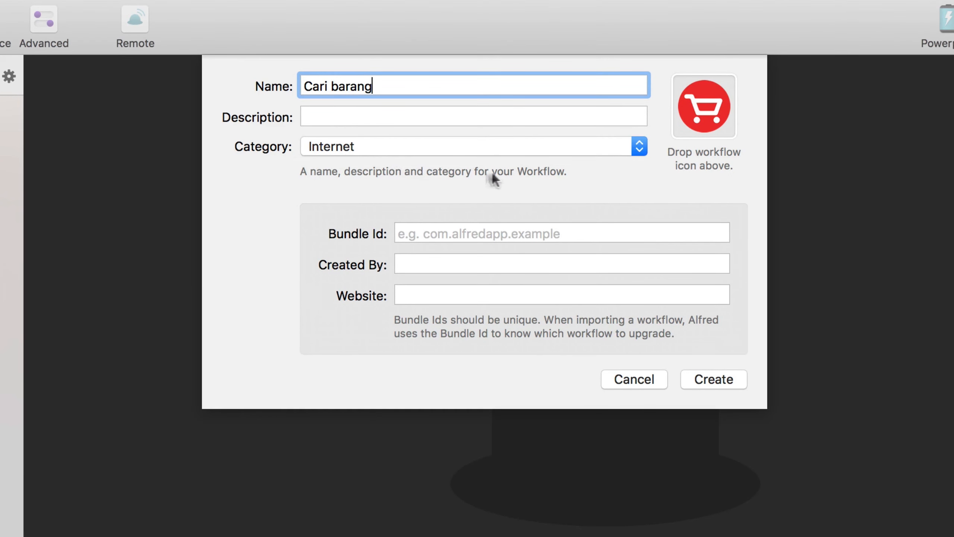
left_click(474, 269)
type("Ananggadipa")
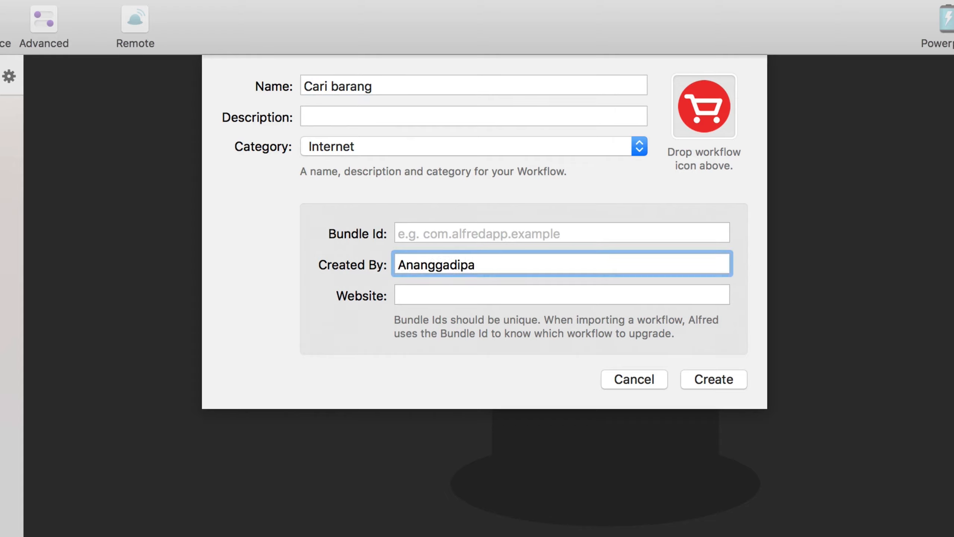
Describe the workflow as "Buat cari barang sekaligus" and create it.
left_click(473, 117)
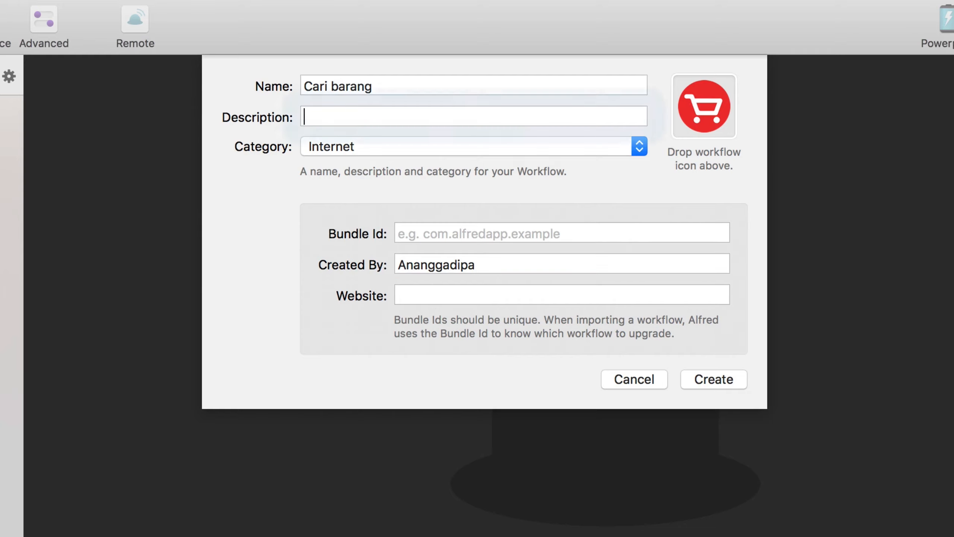
type("Buat car")
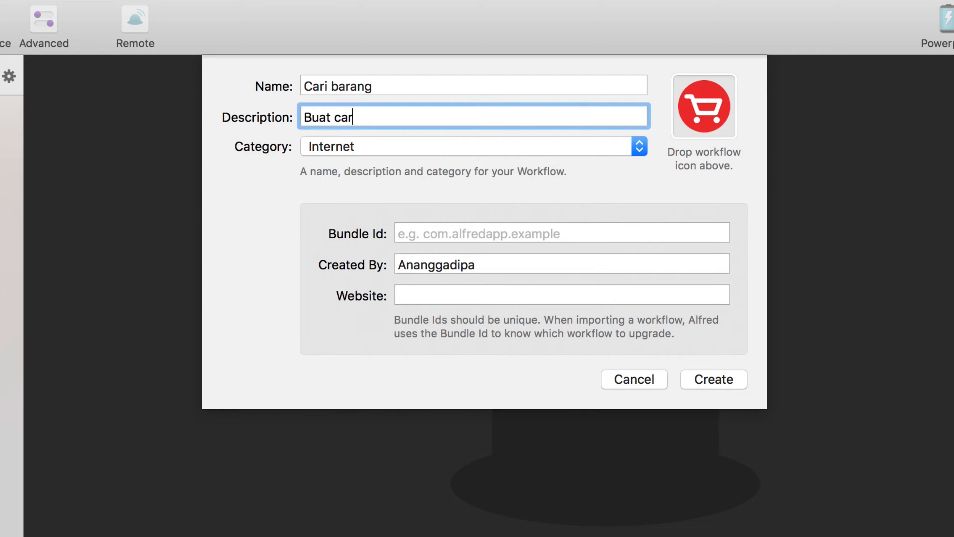
type("i barang sekail")
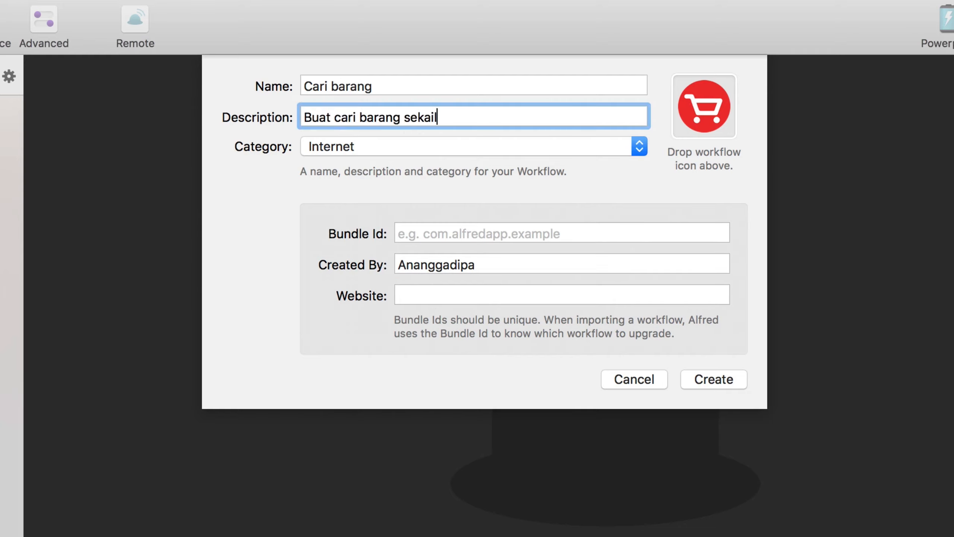
key("BackSpace")
key("BackSpace")
type("ligus")
key("super+a")
key("Return")
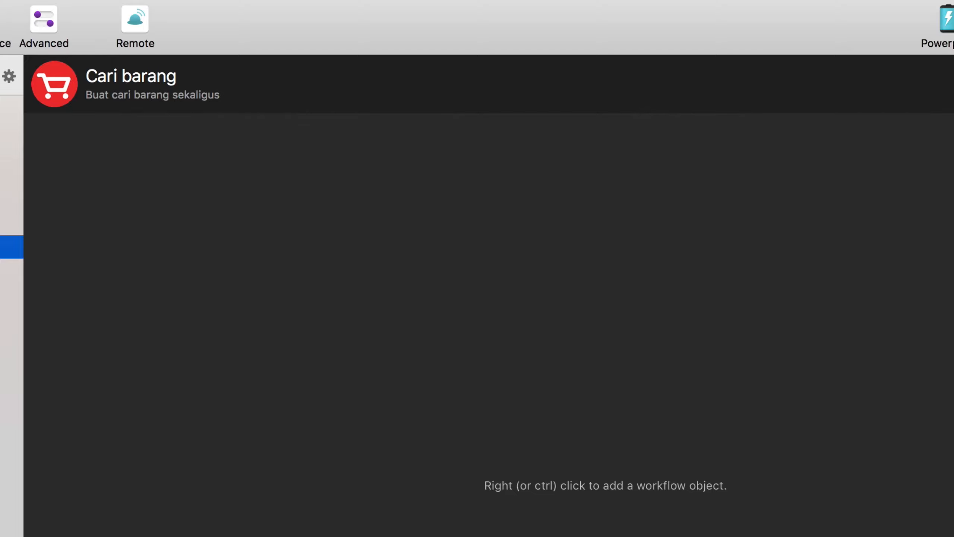
Add a Keyword input to the Cari barang workflow with the keyword caribarang.
right_click(164, 307)
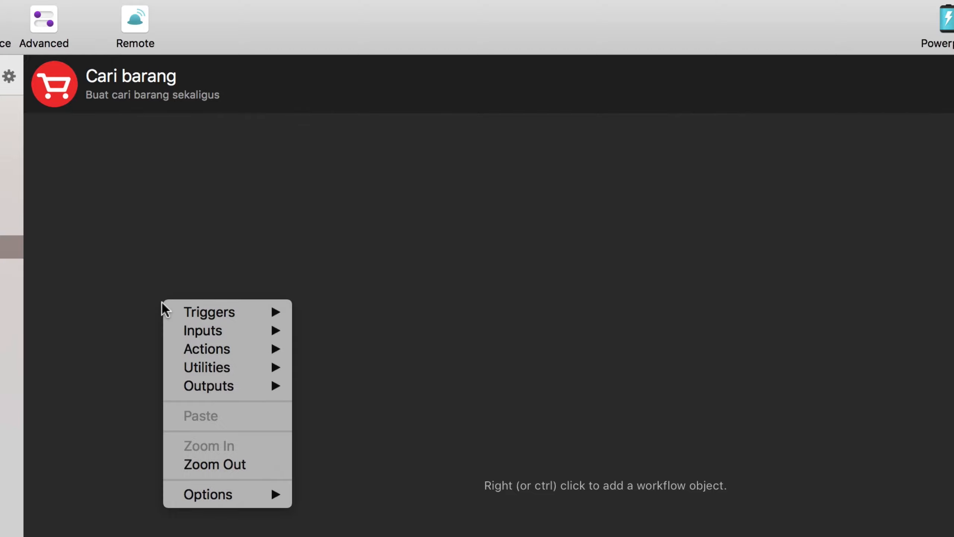
mouse_move(255, 333)
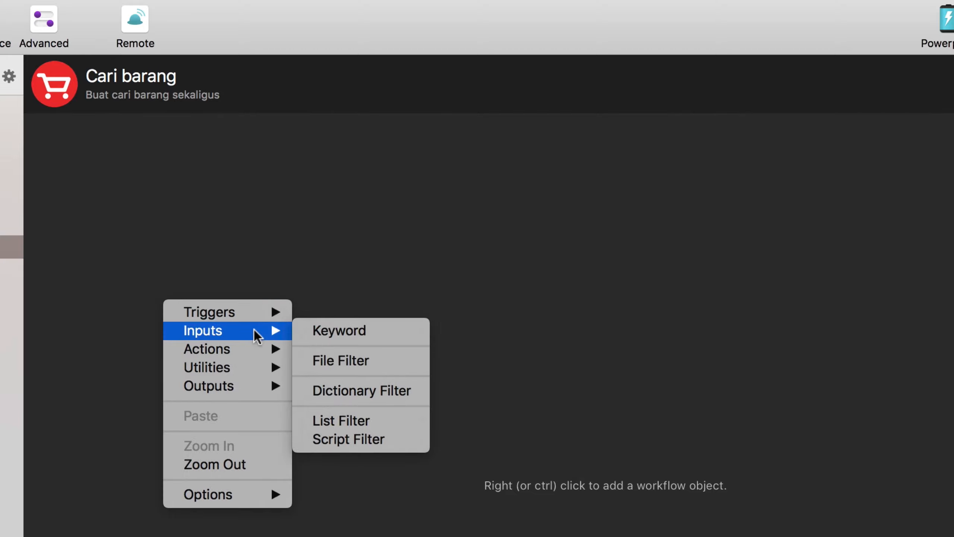
left_click(390, 331)
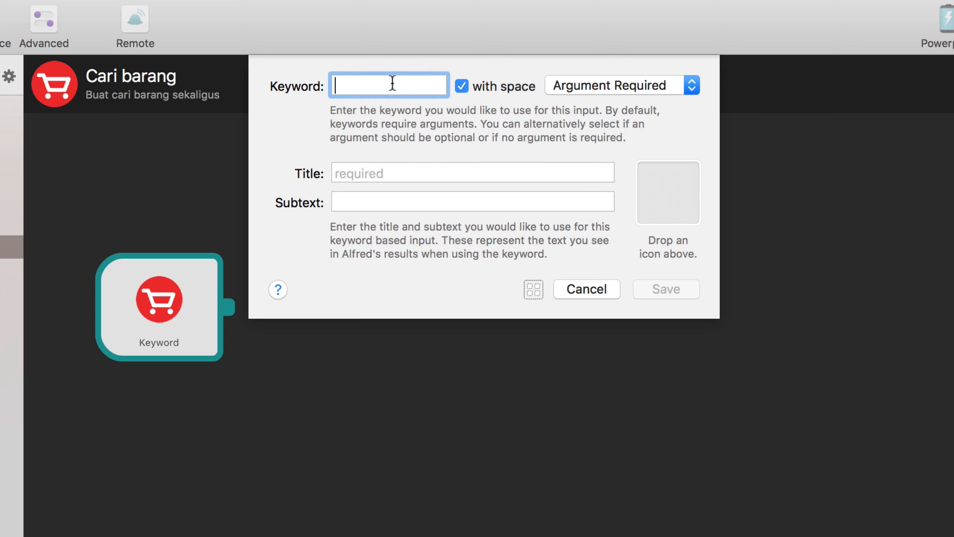
type("cari")
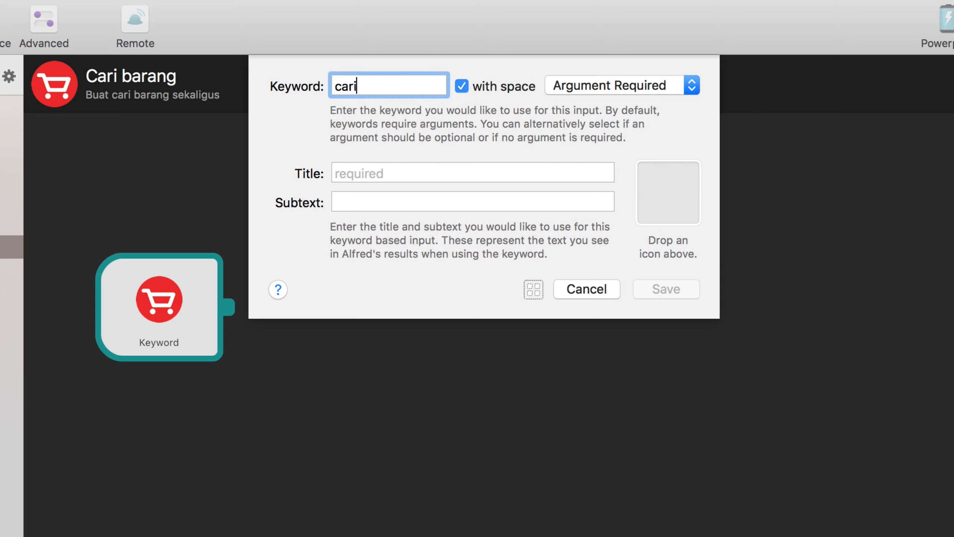
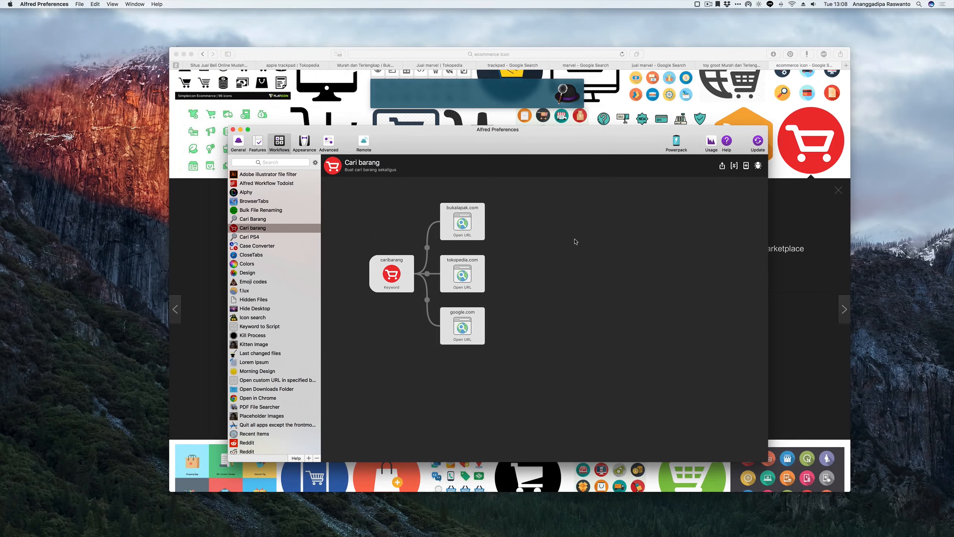
Test the workflow in Alfred with "caribarang toy starlord" and view the search results on Google, Tokopedia and Bukalapak.
key("alt+space")
type("car")
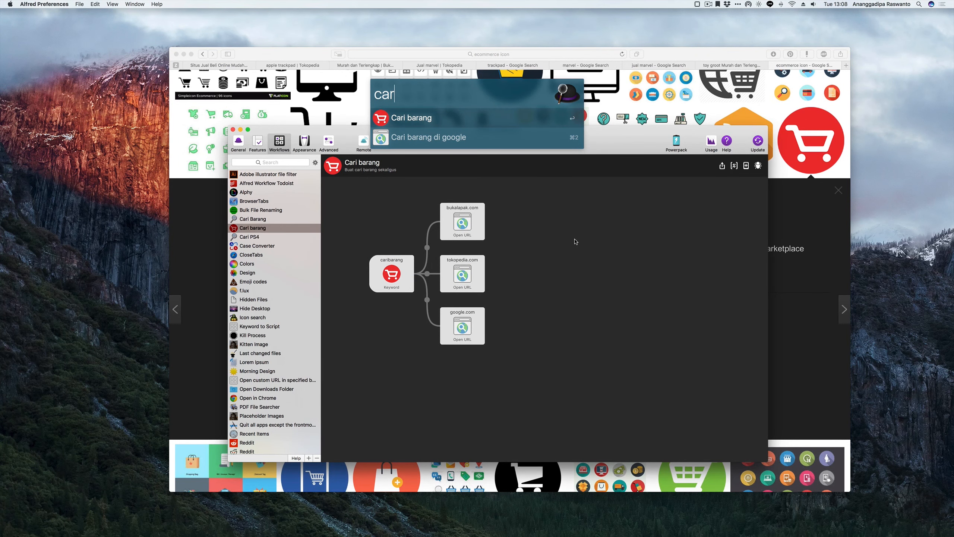
type("ibarang")
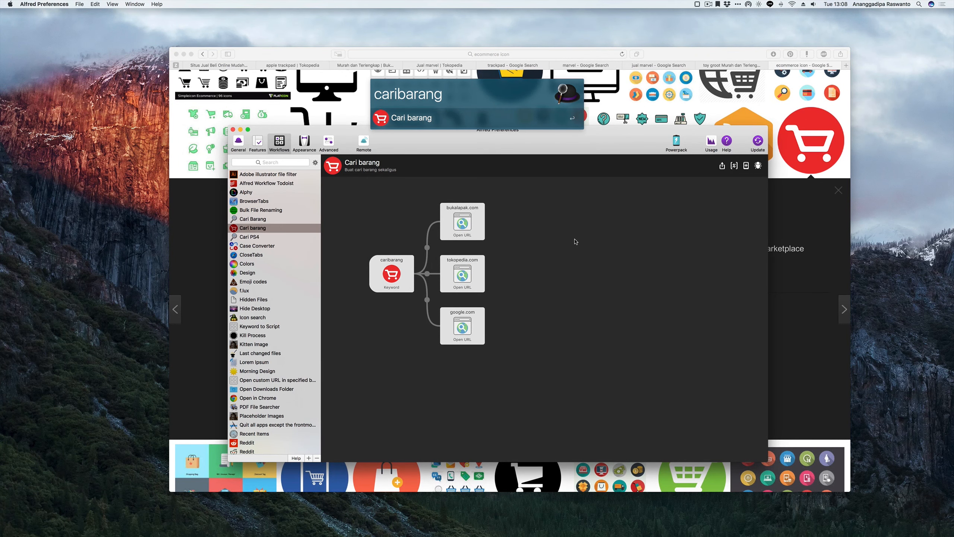
type(" toy starlord")
key("Return")
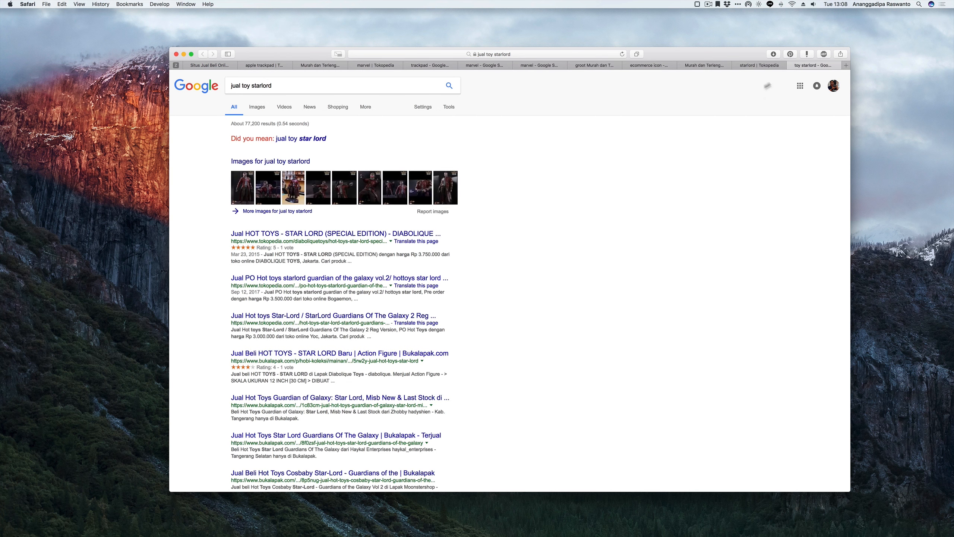
left_click(759, 66)
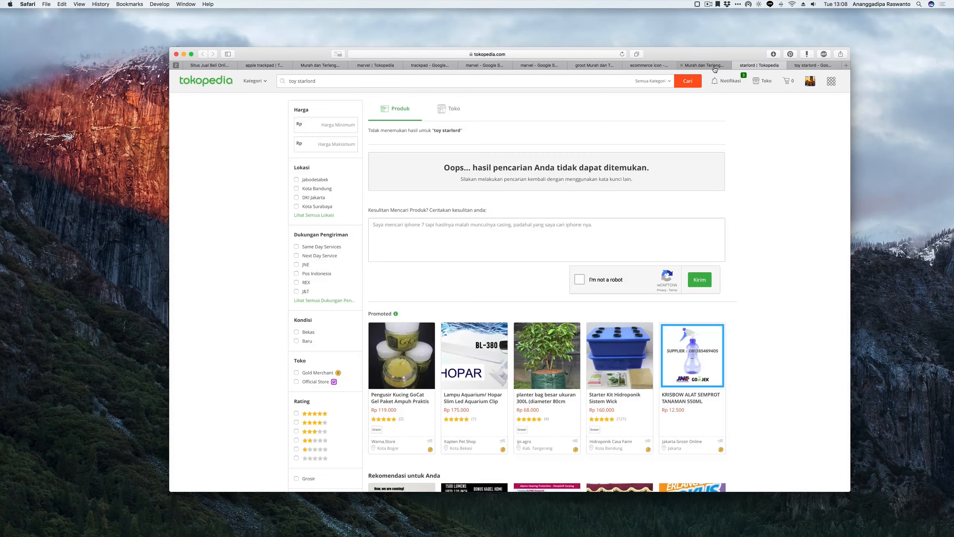
left_click(714, 66)
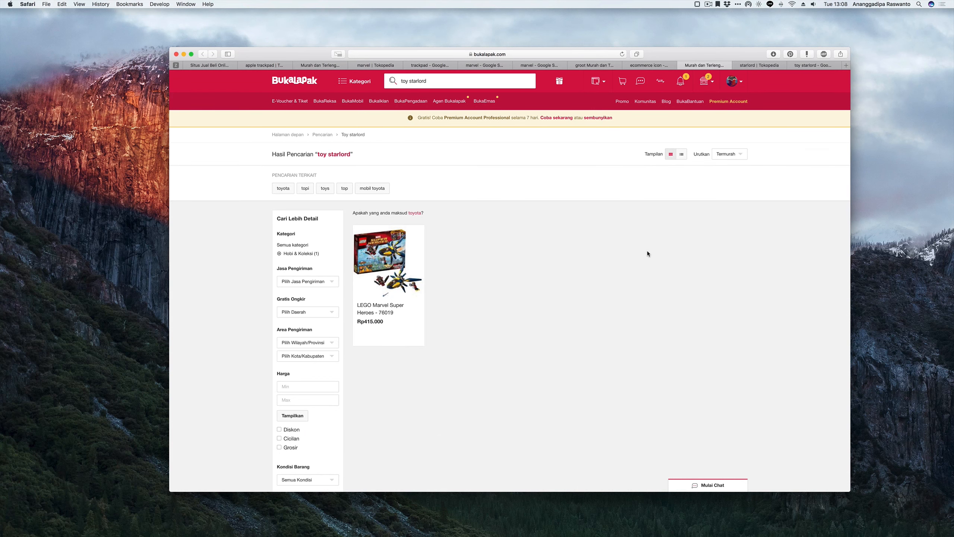
Switch back to Alfred Preferences and shift the keyword and all three Open URL objects together to free space before the keyword.
key("super+Tab")
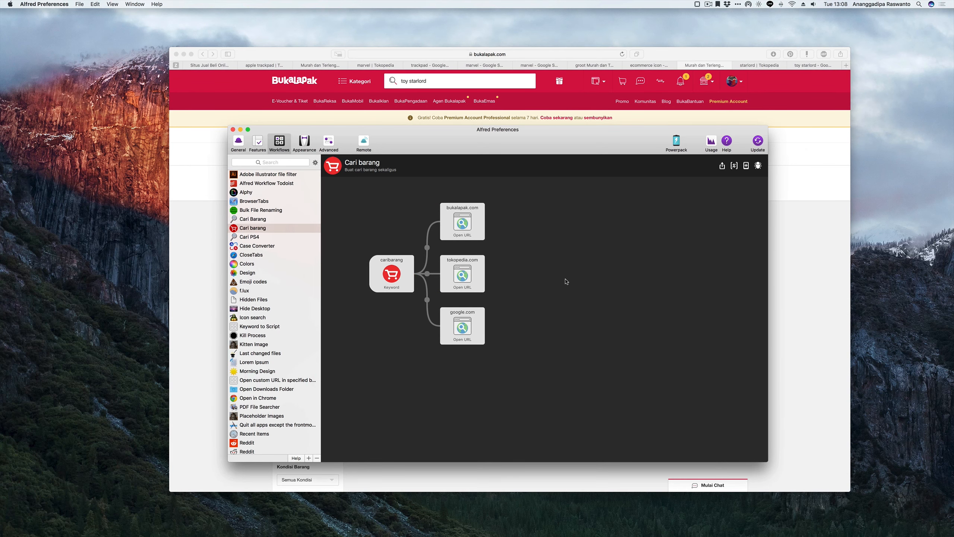
left_click_drag(517, 200, 364, 368)
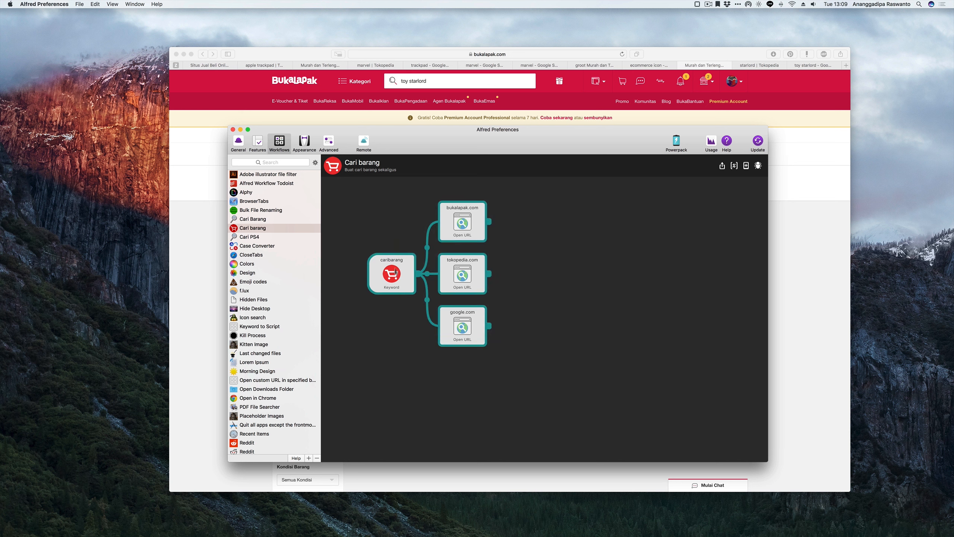
left_click_drag(397, 260, 442, 260)
left_click(417, 231)
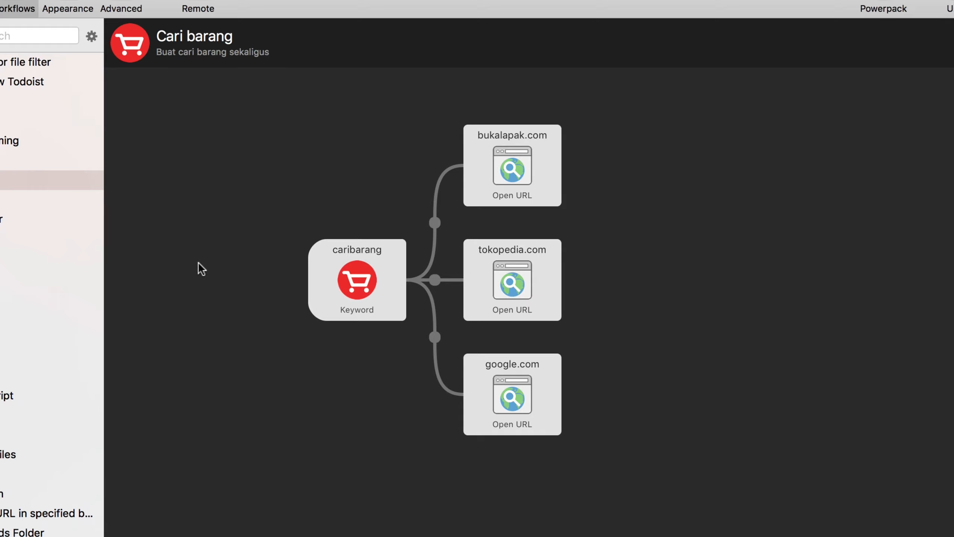
Add a Hotkey trigger to the workflow and set its hotkey to Shift+Command+5.
right_click(199, 262)
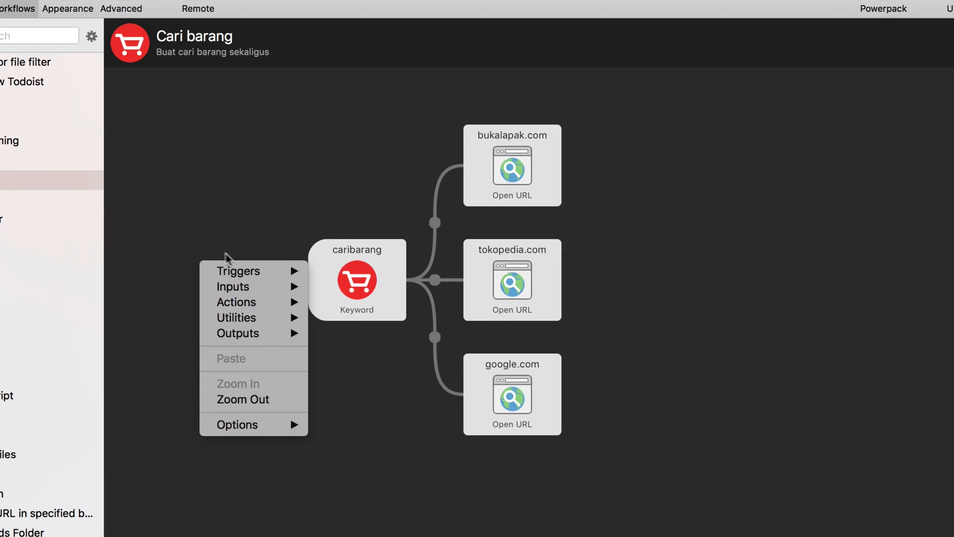
mouse_move(250, 273)
left_click(368, 277)
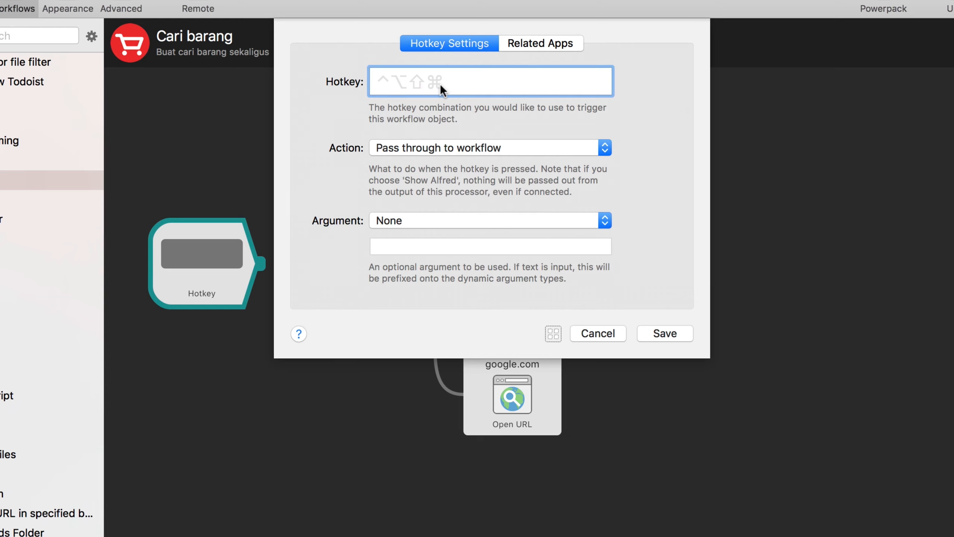
key("shift+super+5")
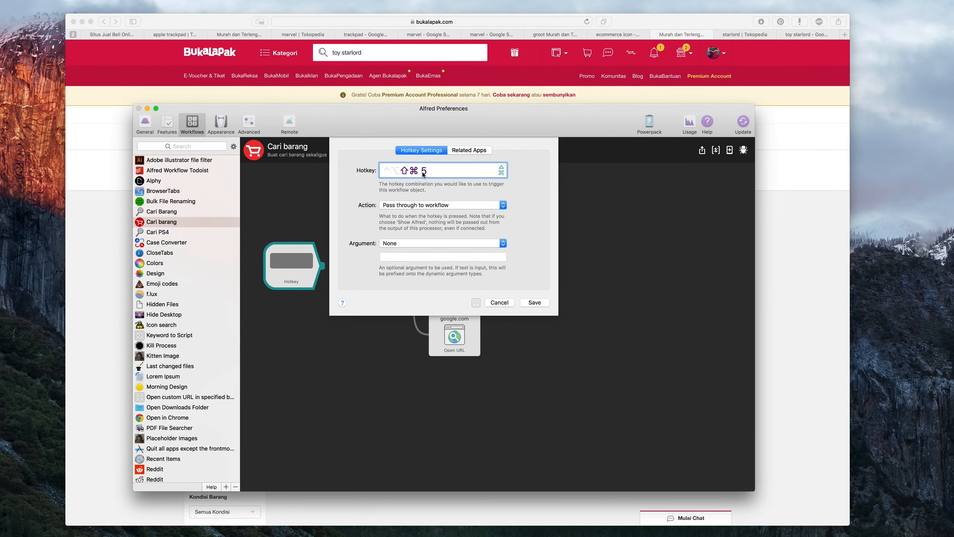
Restrict the hotkey to Safari by adding Safari.app from the Applications folder to its related apps.
left_click(484, 150)
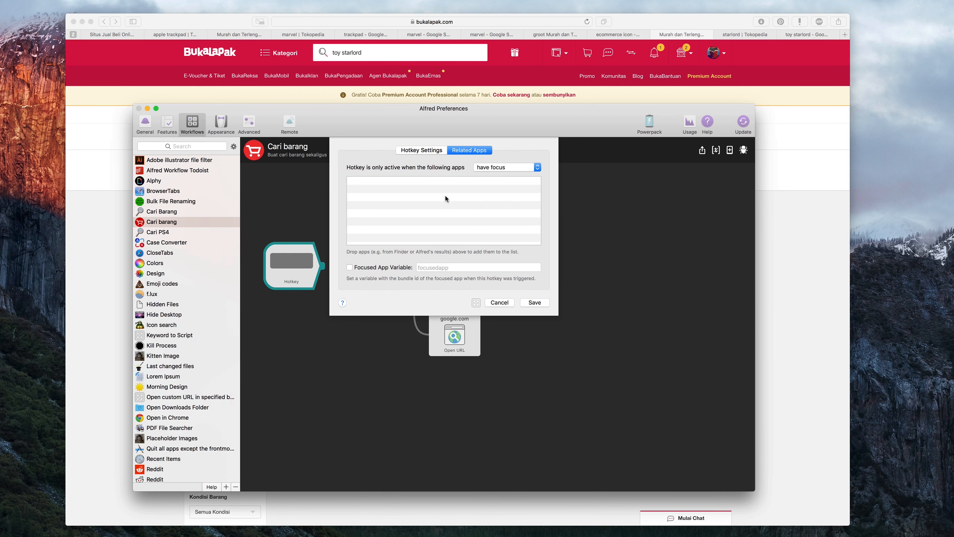
key("super+Tab")
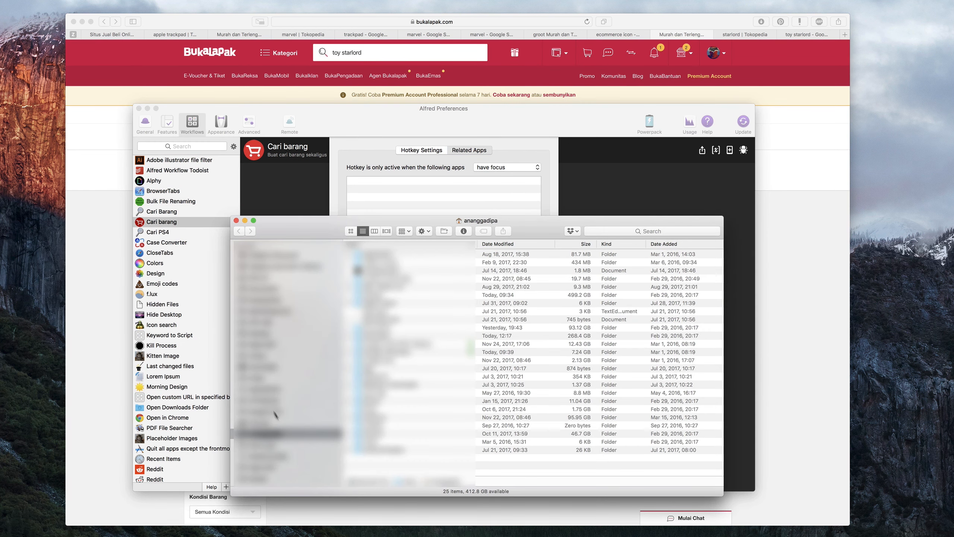
left_click(264, 391)
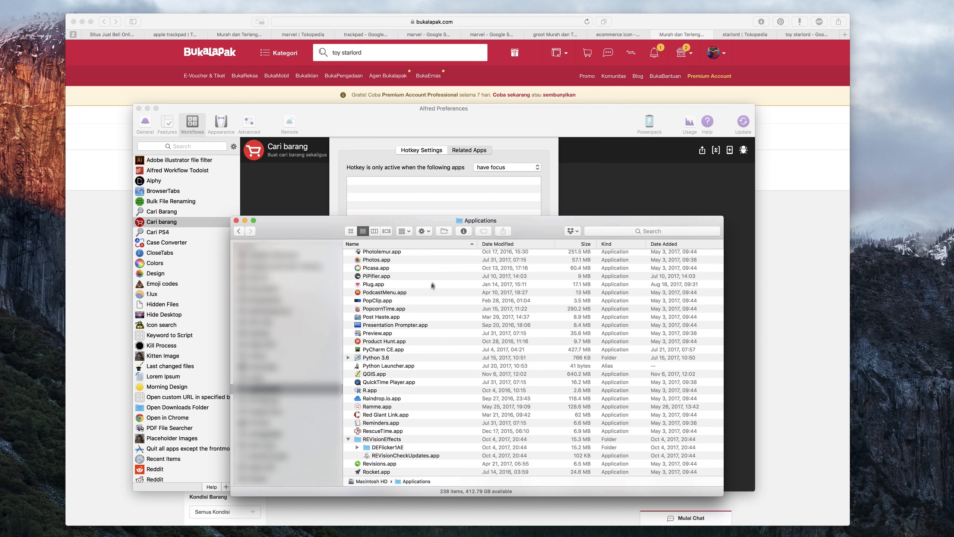
left_click(381, 308)
key("s")
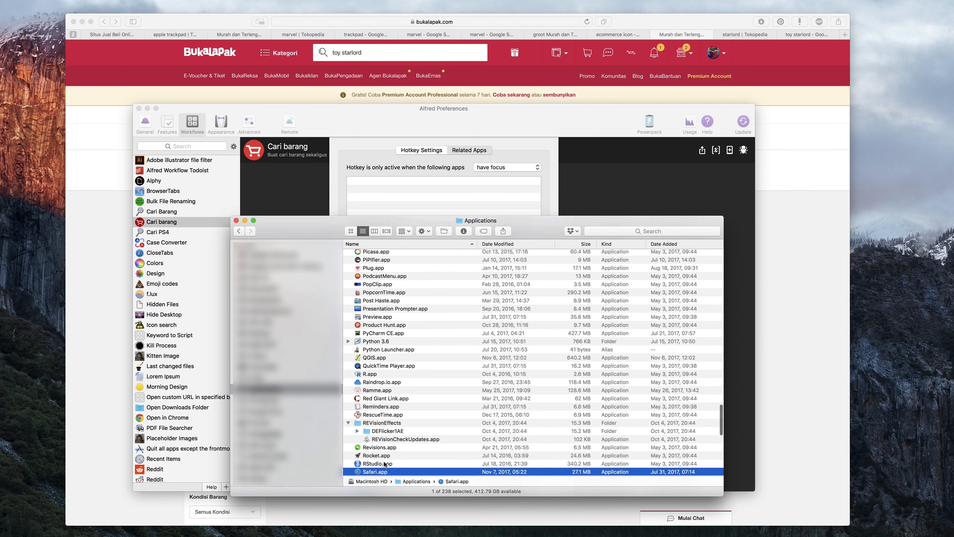
left_click_drag(374, 473, 443, 188)
left_click(427, 199)
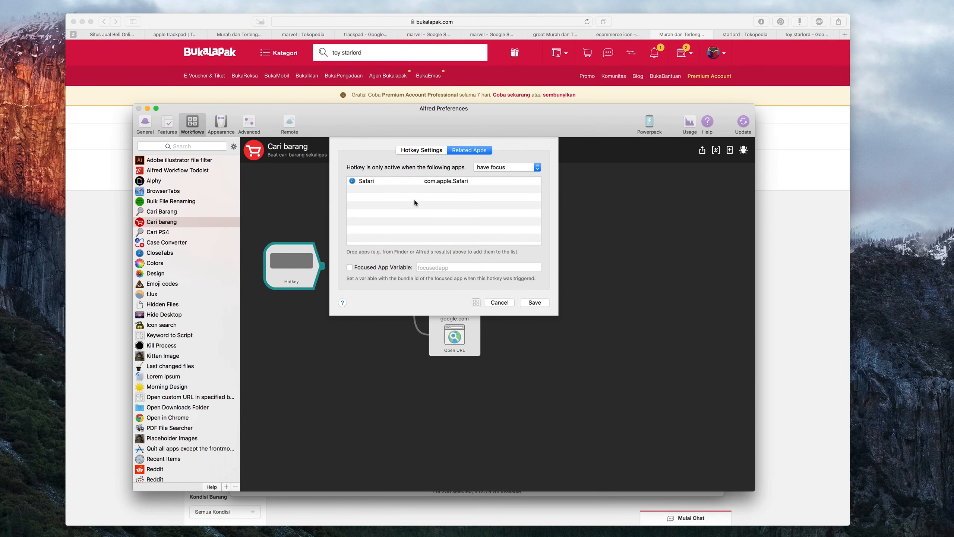
Save the hotkey settings and connect the Hotkey trigger to the caribarang keyword object, aligned in one row.
left_click(436, 150)
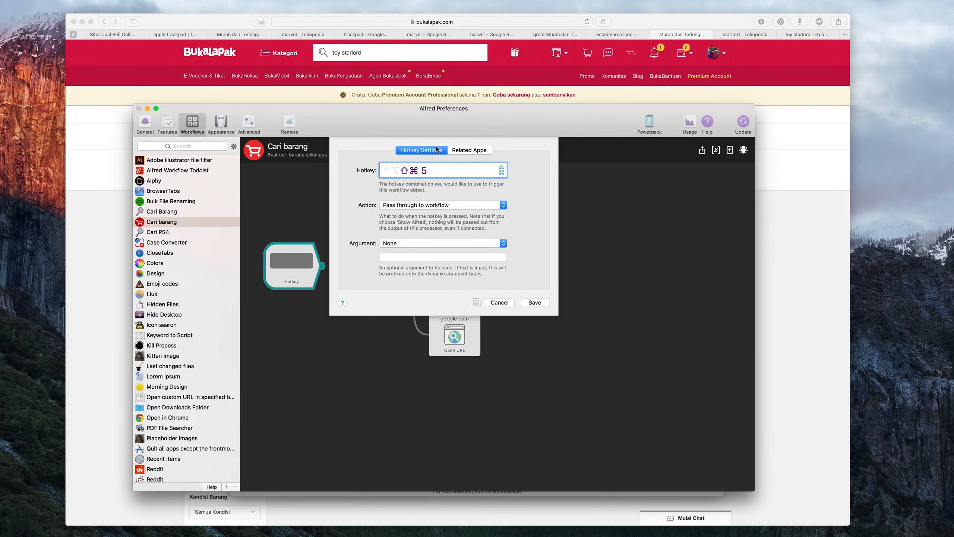
left_click(470, 150)
left_click(528, 304)
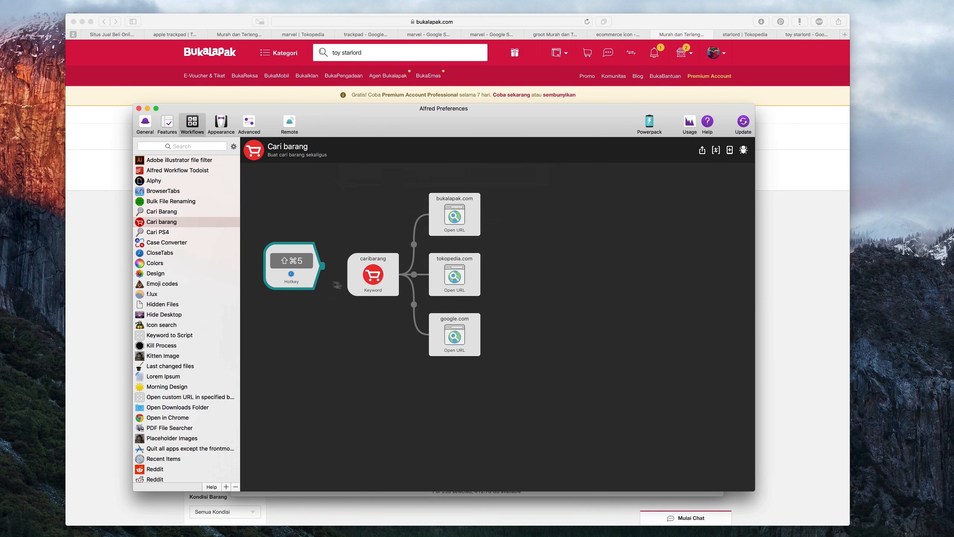
left_click_drag(304, 278, 342, 278)
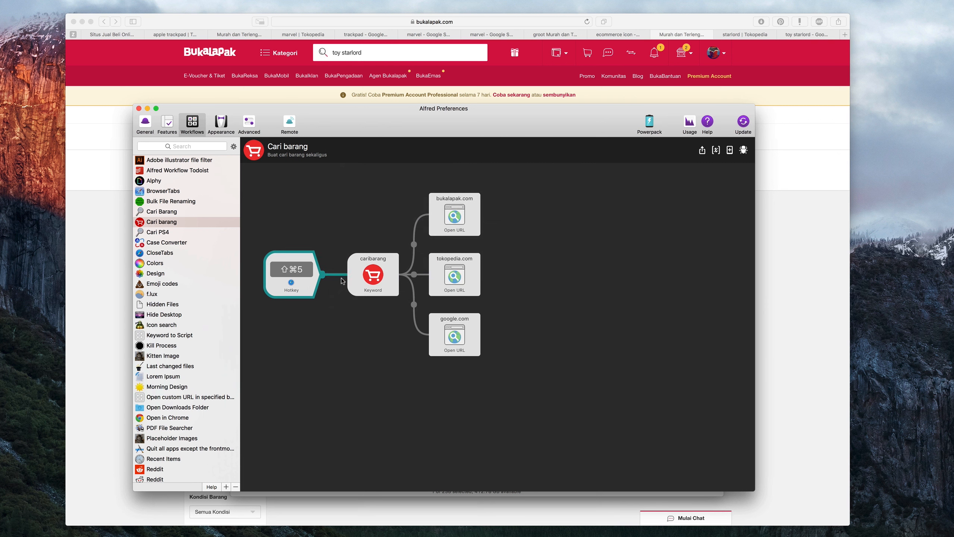
left_click(345, 316)
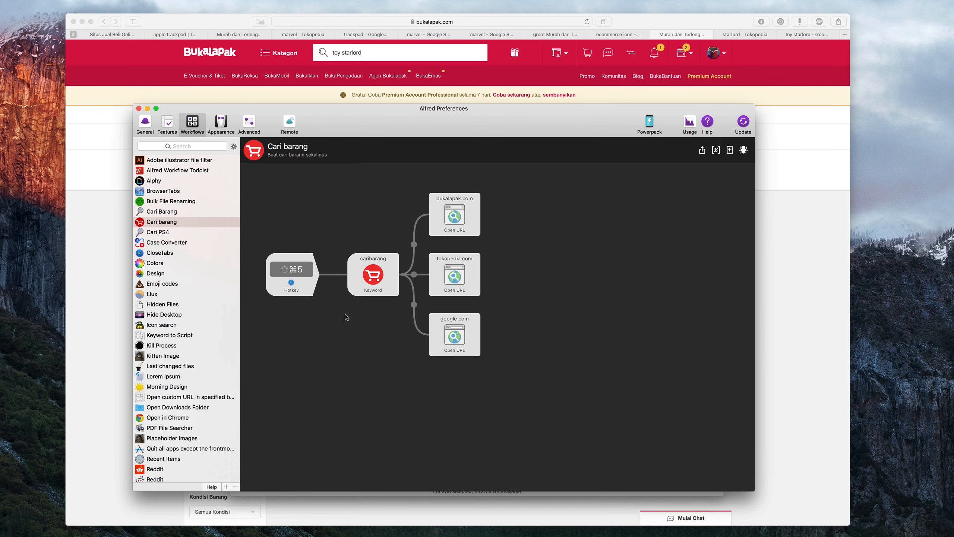
Switch to Safari, trigger the workflow by its hotkey to search for "magic mouse", and view the Tokopedia and Bukalapak results.
left_click(98, 288)
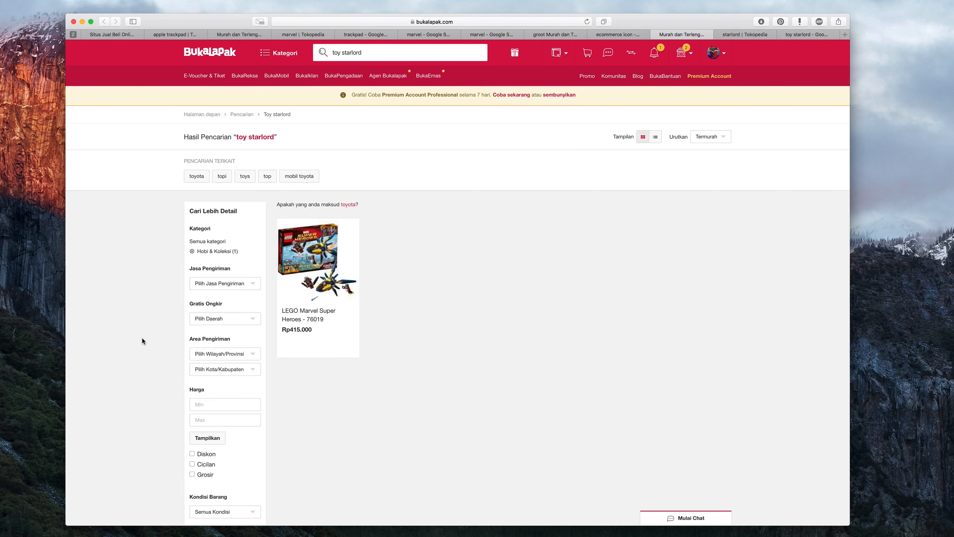
key("alt+space")
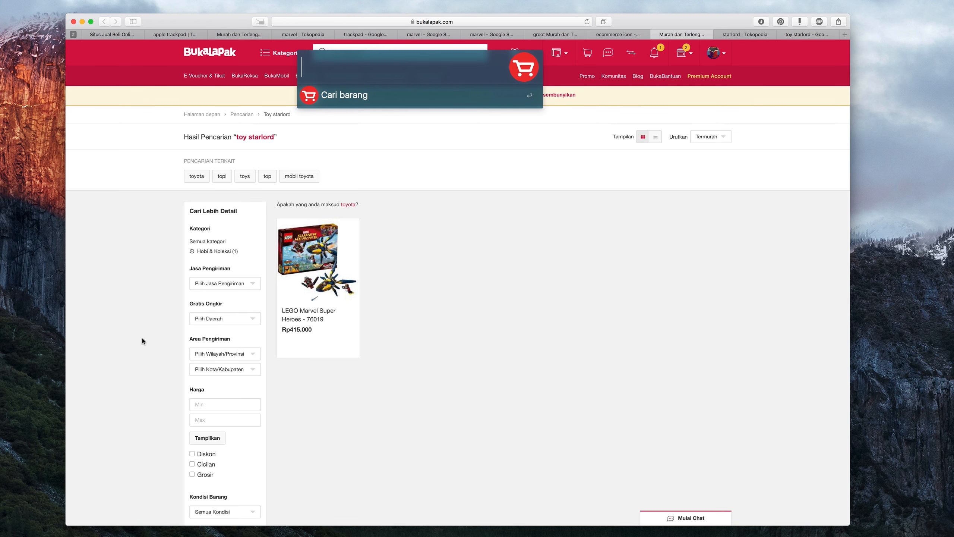
type("magic mouse")
key("Return")
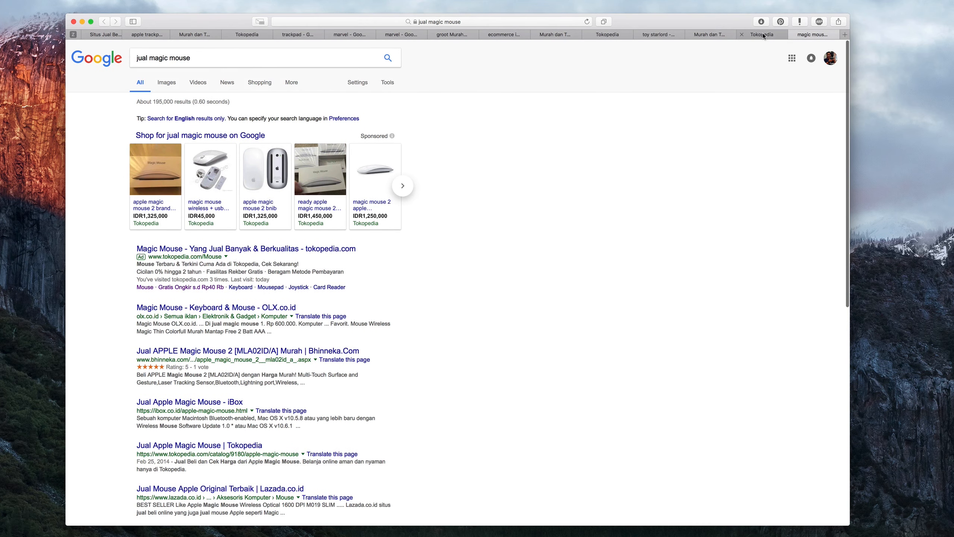
left_click(761, 34)
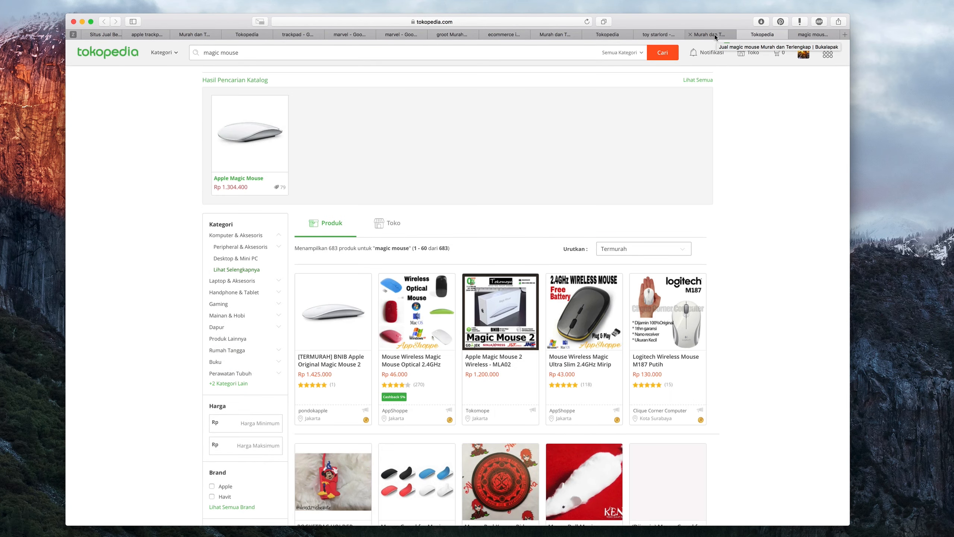
left_click(715, 34)
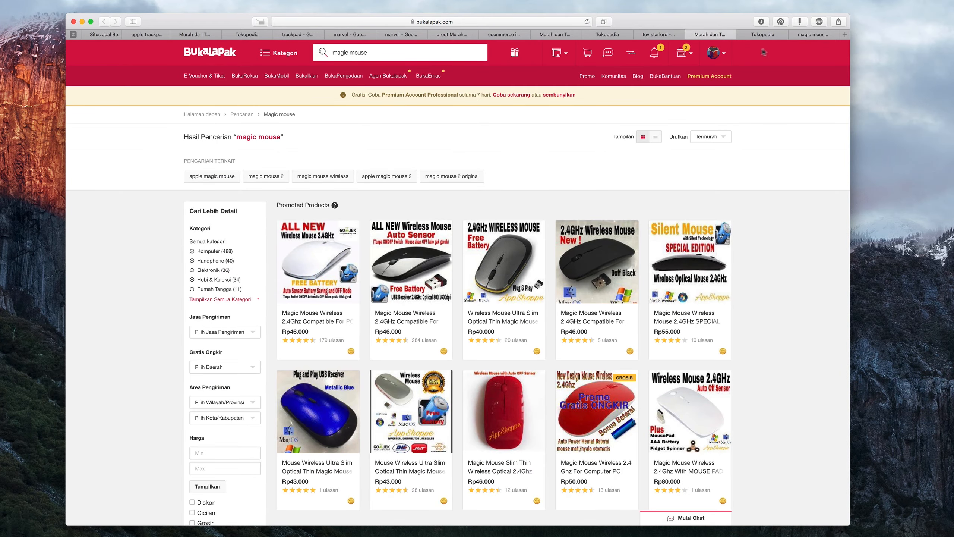
Return to Alfred Preferences and duplicate the Cari barang workflow.
key("super+comma")
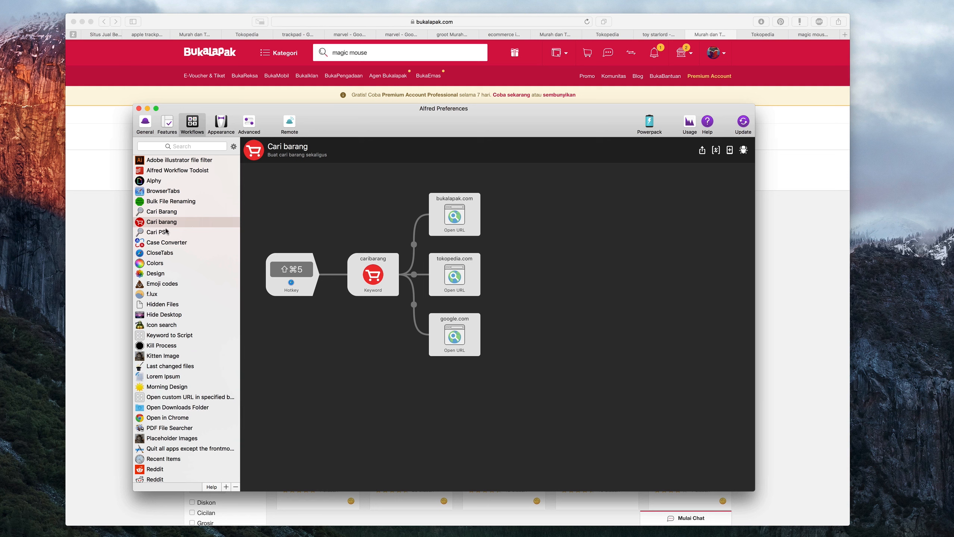
left_click(178, 225)
right_click(169, 224)
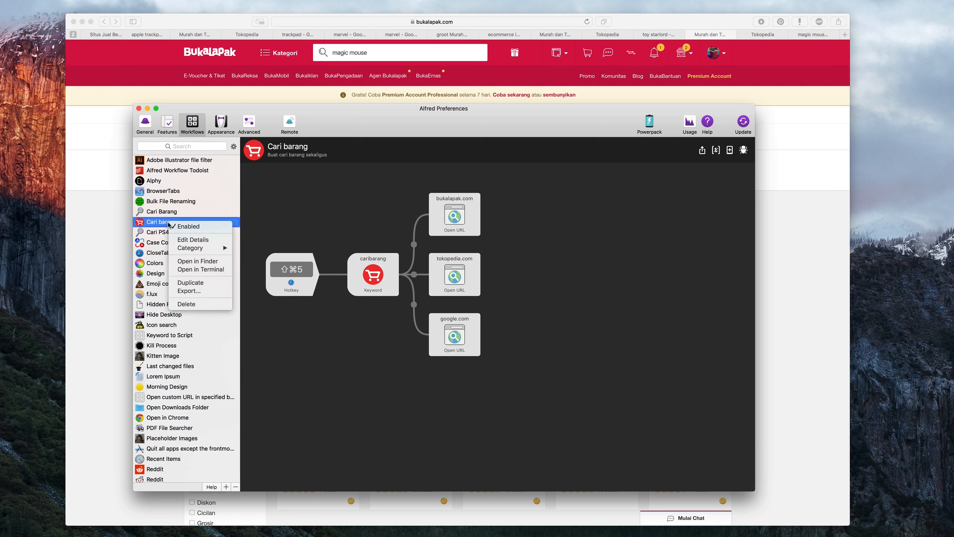
left_click(197, 284)
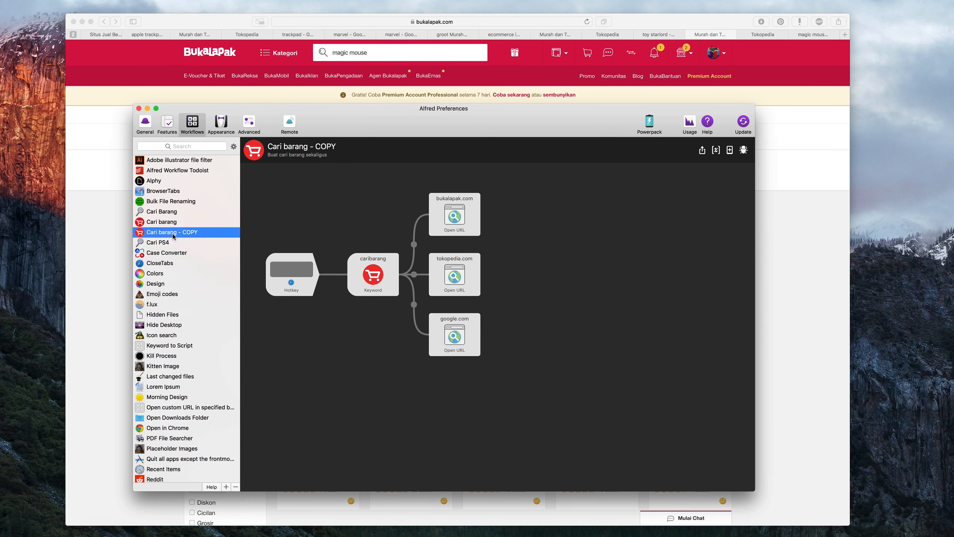
Rename the duplicated Cari barang workflow to "Cari Game PS4" and save its details.
double_click(172, 236)
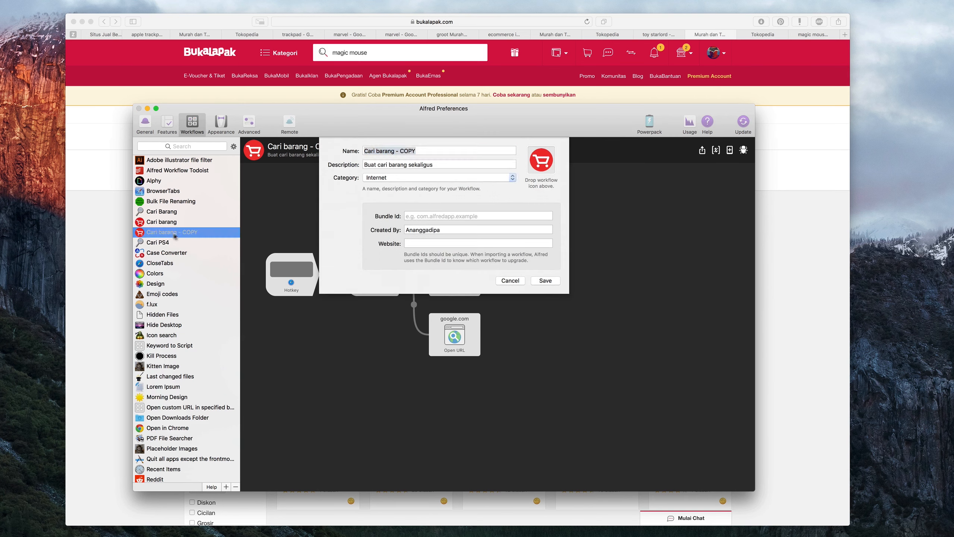
double_click(425, 151)
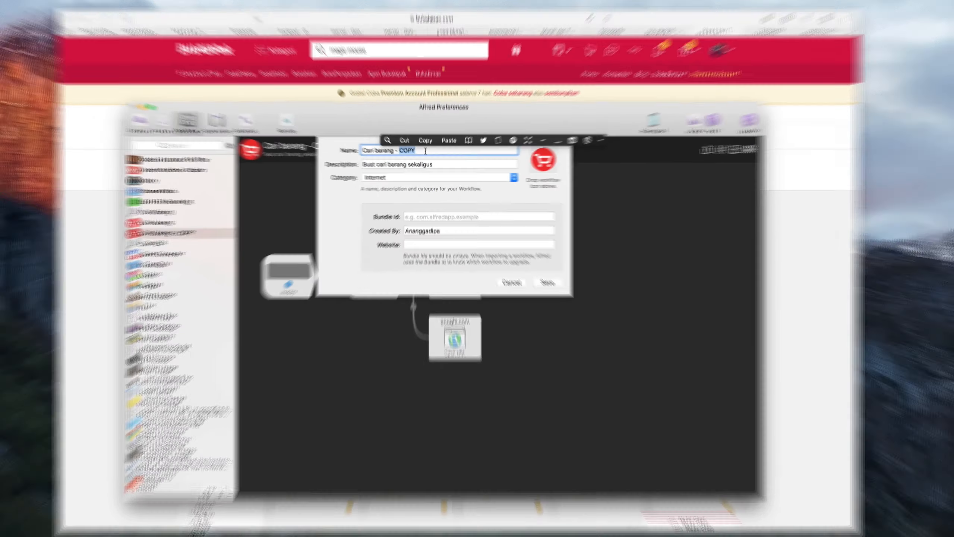
key("BackSpace")
key("BackSpace")
key("BackSpace")
key("BackSpace")
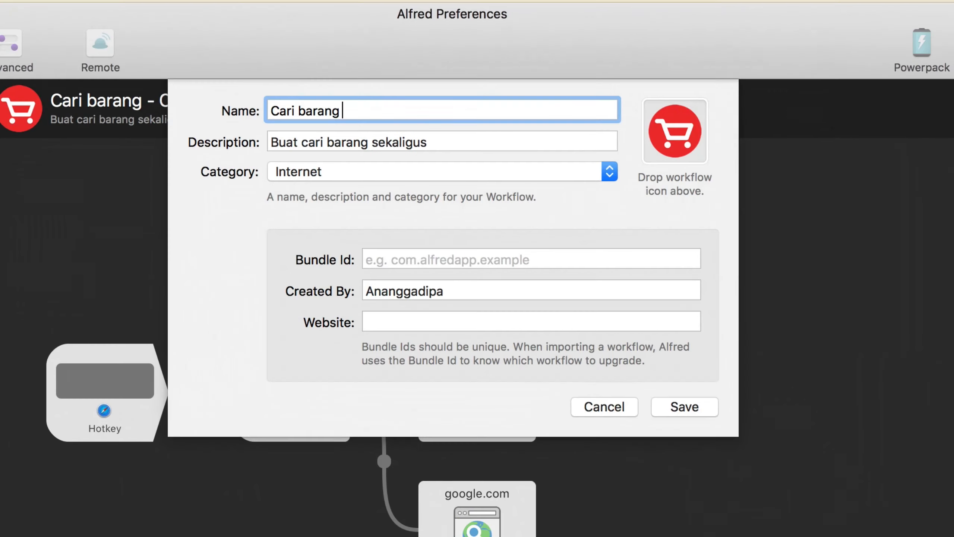
key("alt+shift+Left")
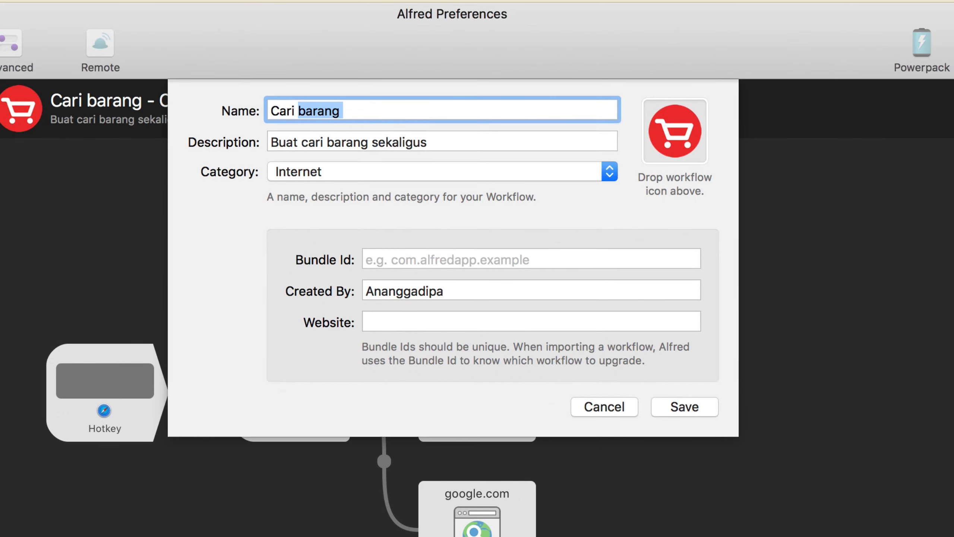
type("Game PS")
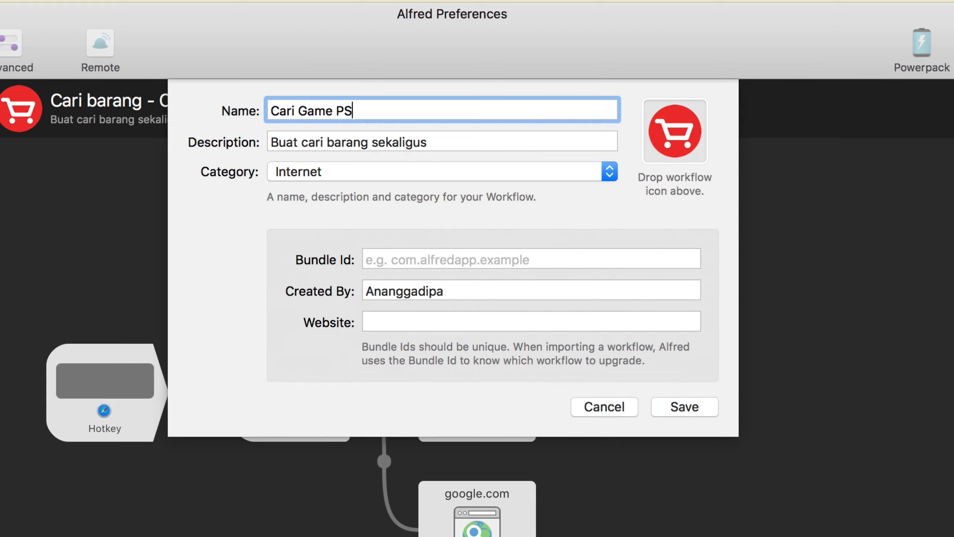
type("4")
key("Return")
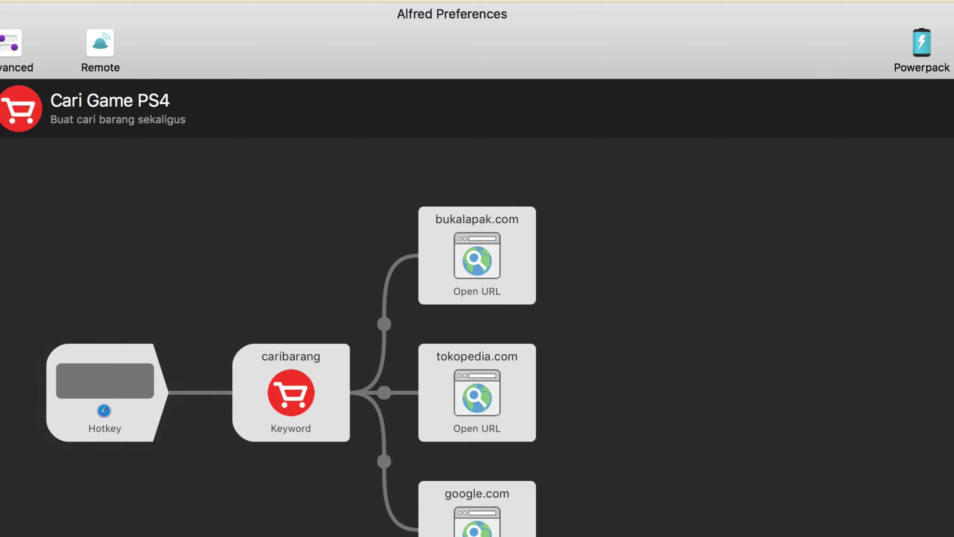
Insert "ps4 " before {query} in the bukalapak.com object's search URL and save it.
double_click(477, 256)
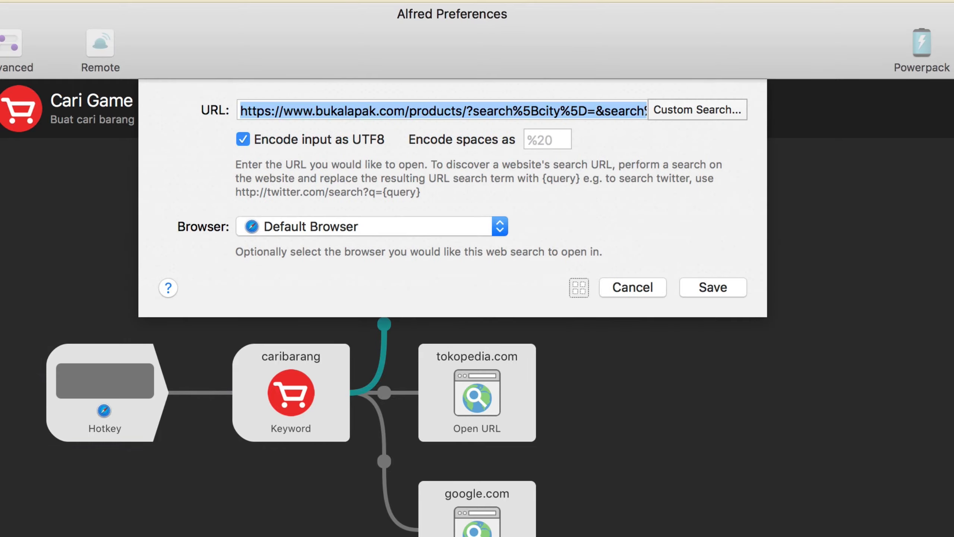
key("alt+shift+Left")
key("alt+shift+Left")
key("alt+shift+Left")
key("alt+shift+Left")
key("alt+shift+Left")
key("alt+shift+Left")
key("alt+shift+Left")
key("alt+shift+Left")
key("alt+shift+Left")
key("alt+shift+Left")
key("super+Right")
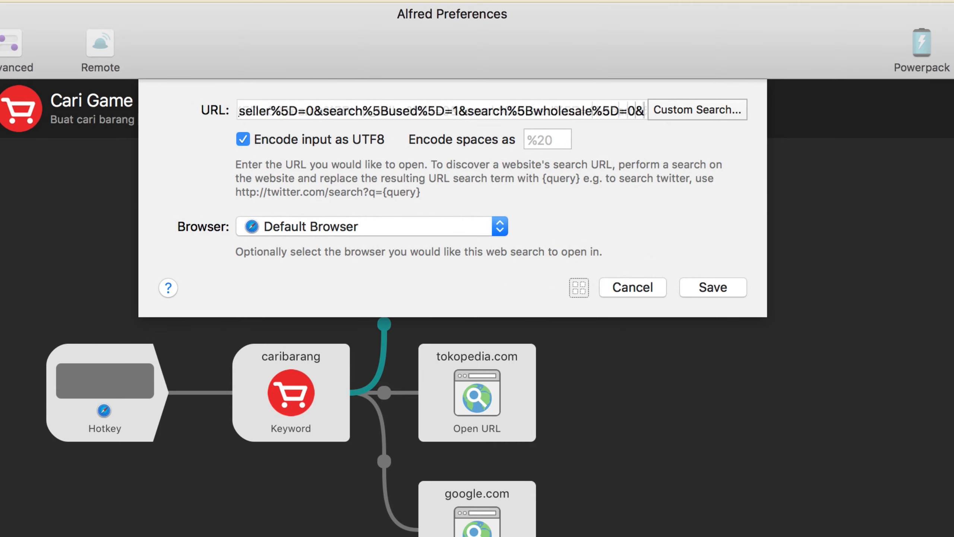
key("alt+Left")
key("alt+Left")
key("alt+Left")
key("alt+Left")
key("alt+Left")
key("alt+Left")
key("alt+Left")
key("alt+Left")
key("alt+Left")
key("alt+Left")
key("Right")
key("Right")
key("Right")
key("Right")
key("Right")
key("Right")
key("Left")
key("Left")
key("Left")
key("Left")
key("Left")
key("Left")
key("Left")
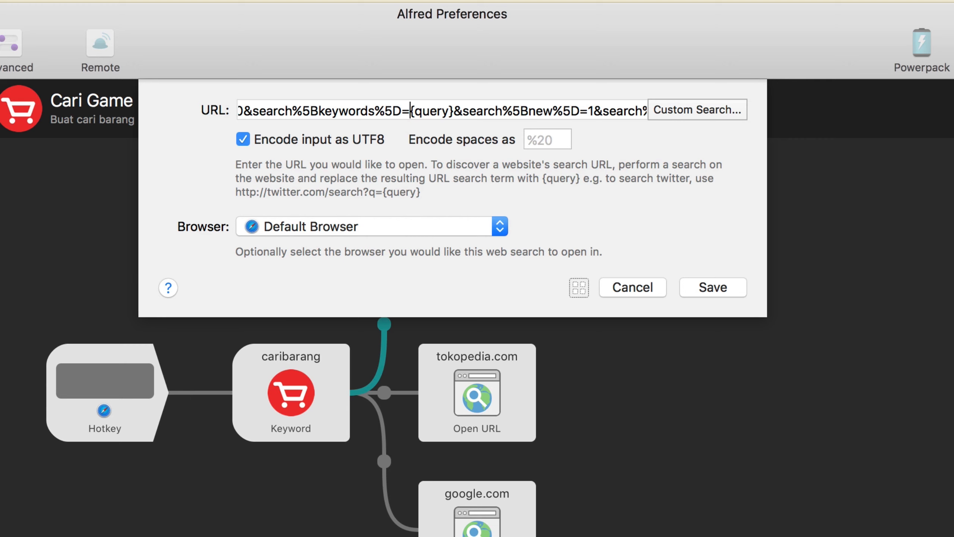
type("ps4")
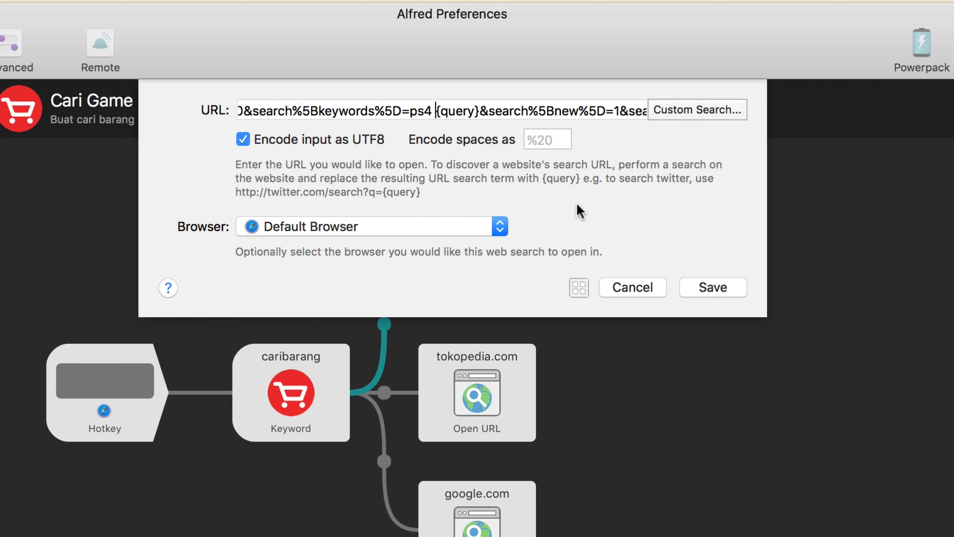
left_click(730, 288)
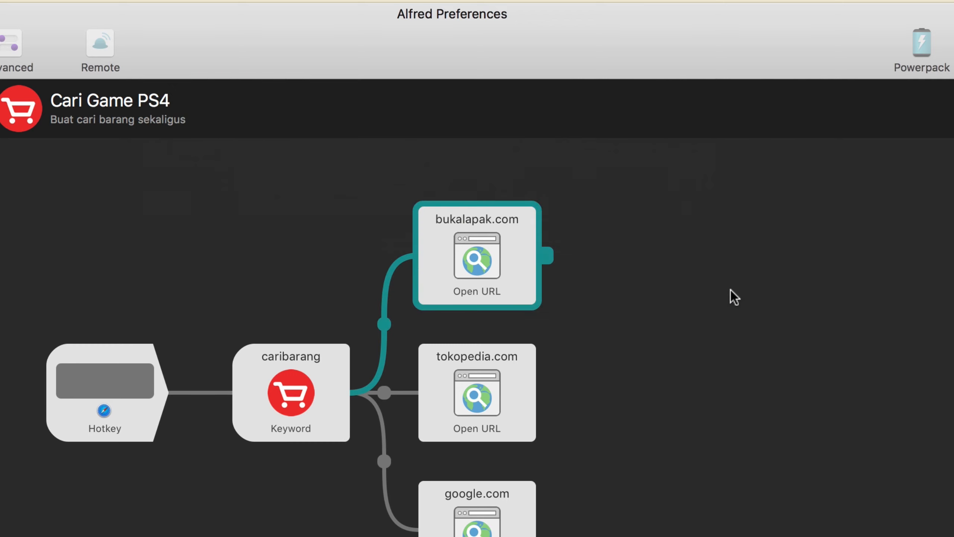